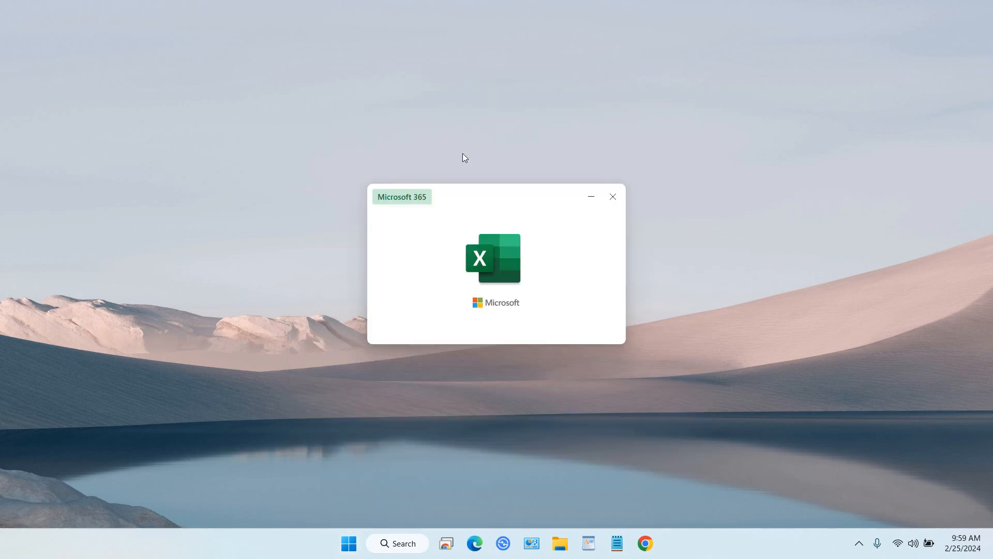
Create a blank workbook and apply all borders to the range B2:E13.
click(174, 150)
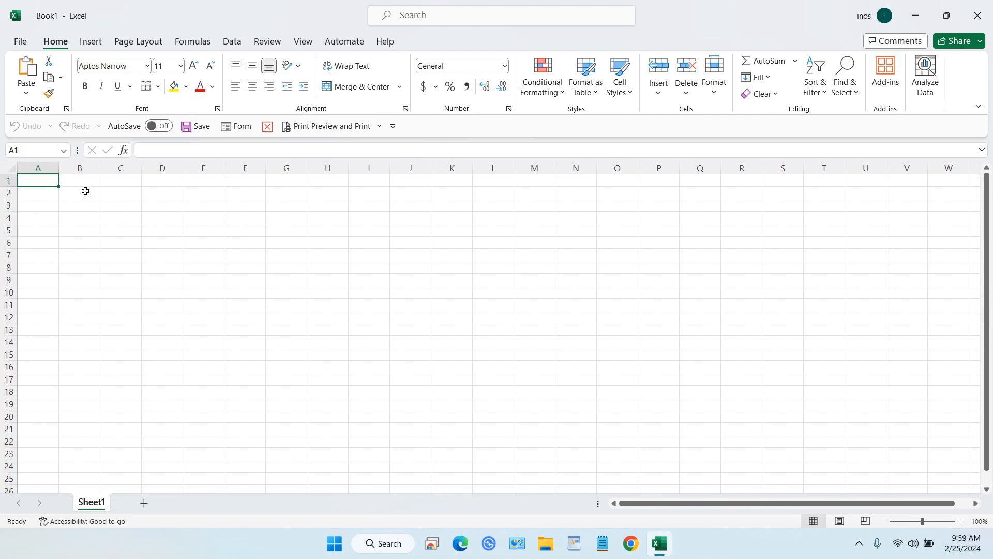
drag(84, 189, 212, 327)
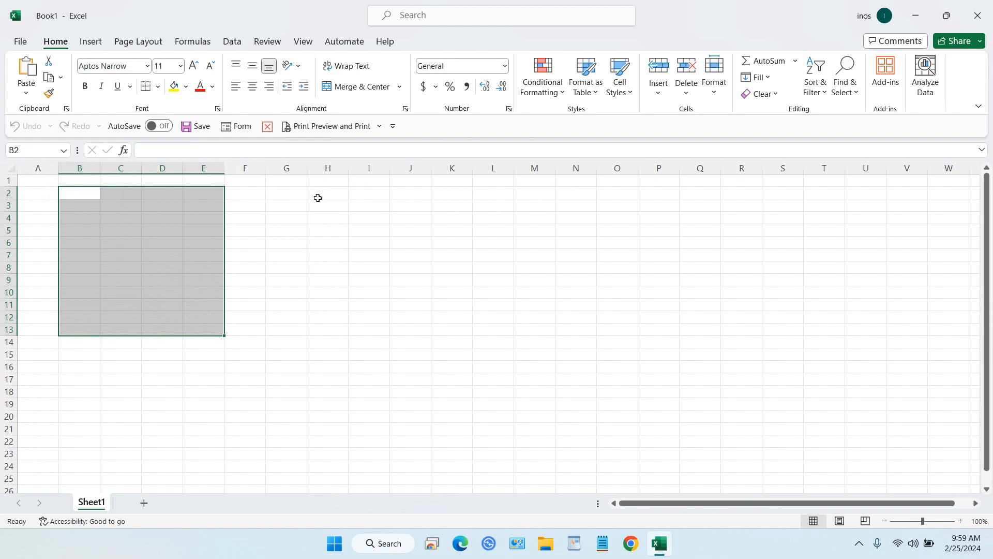
click(158, 87)
click(196, 218)
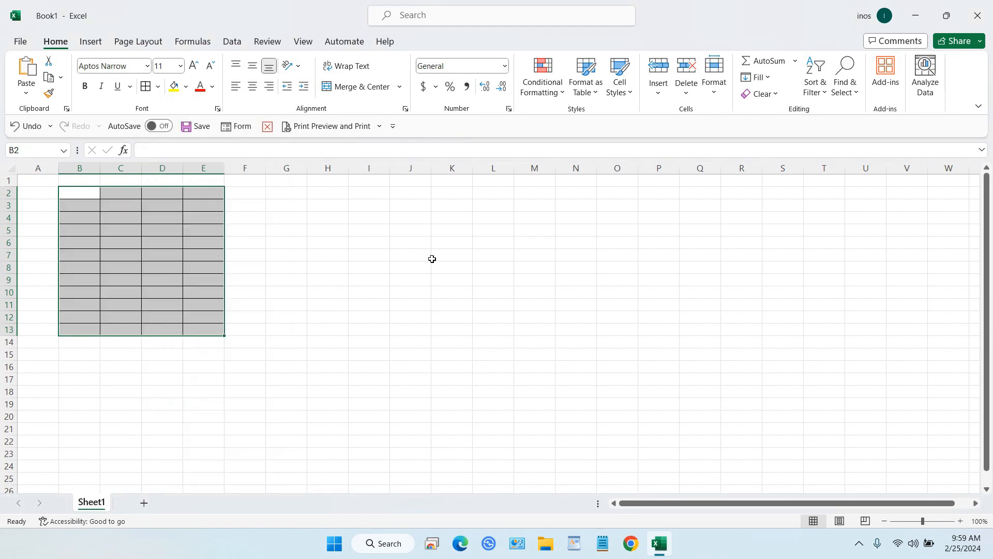
click(368, 255)
Enter the headers No., Name and Phone in cells B2, C2 and D2.
click(78, 191)
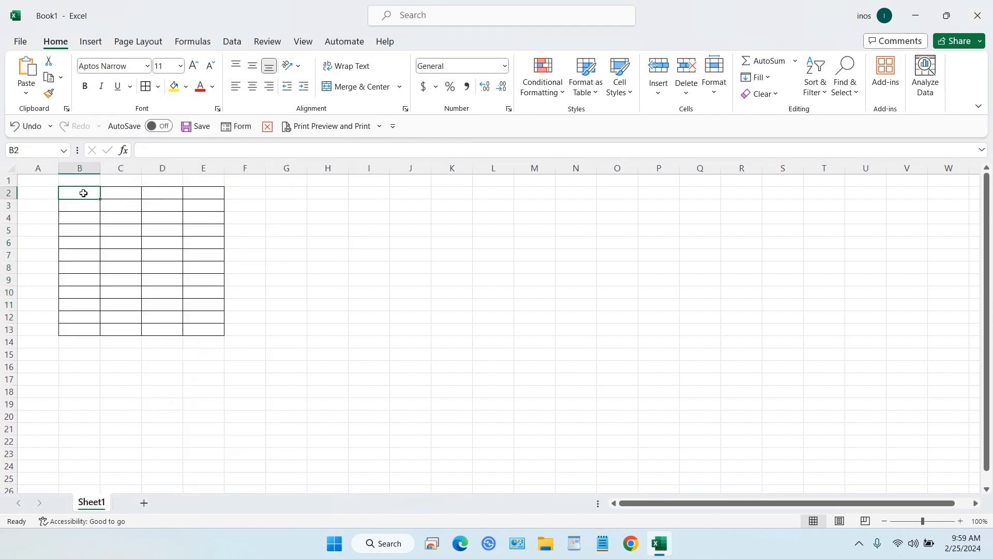
text(No.)
key(Tab)
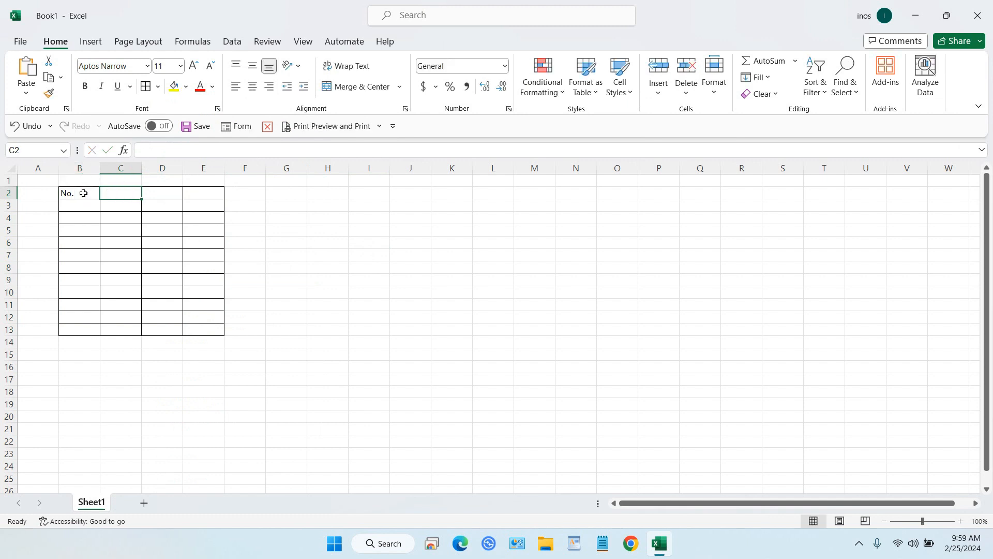
text(Name)
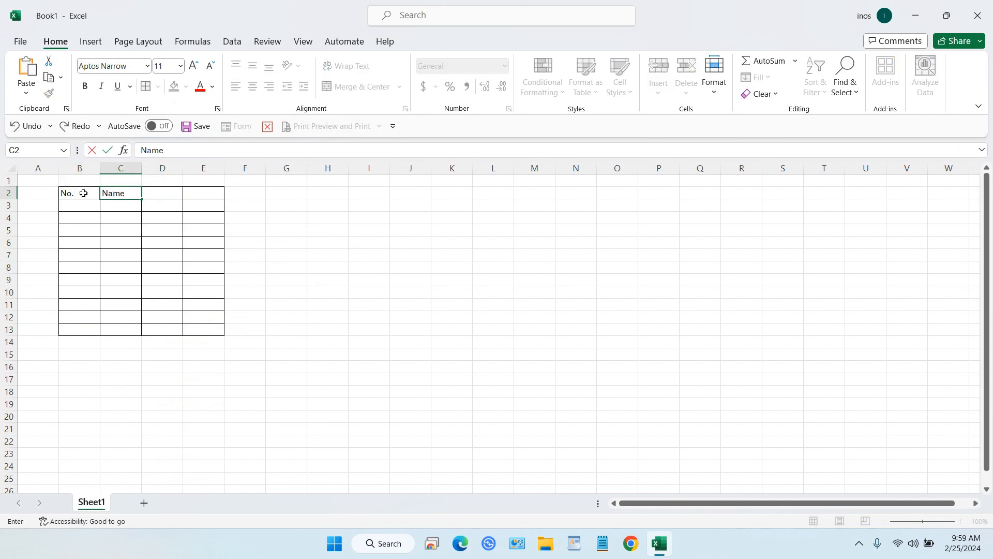
key(Tab)
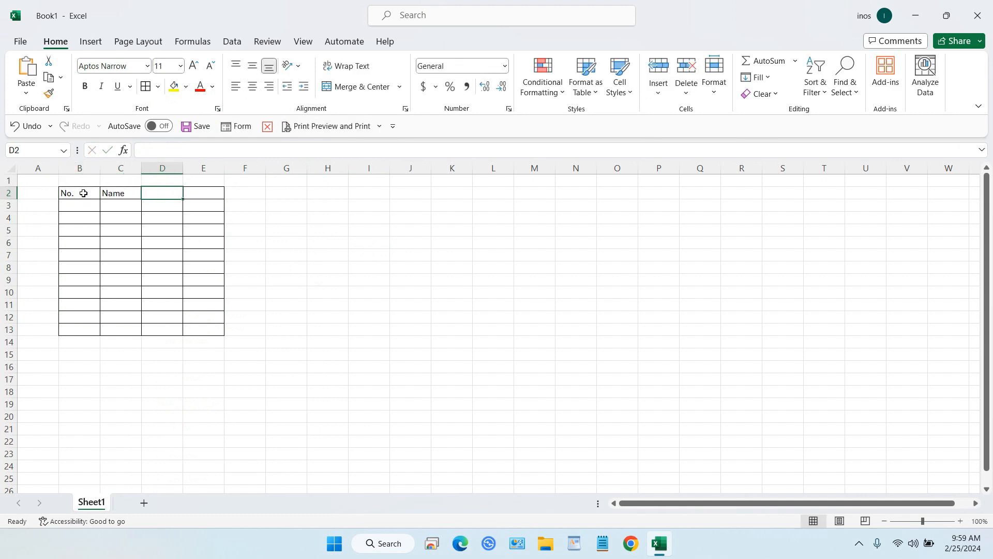
text(Jo)
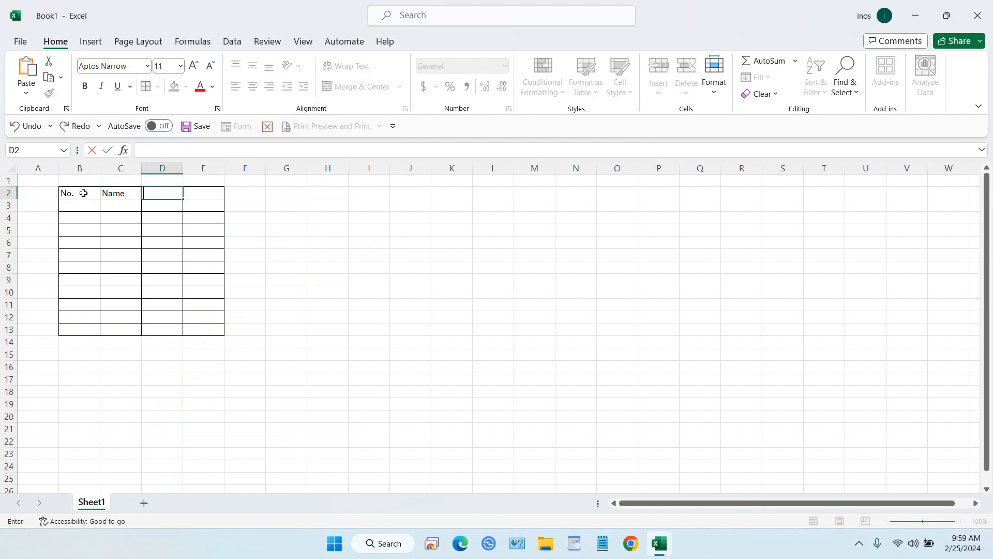
text(one)
key(Tab)
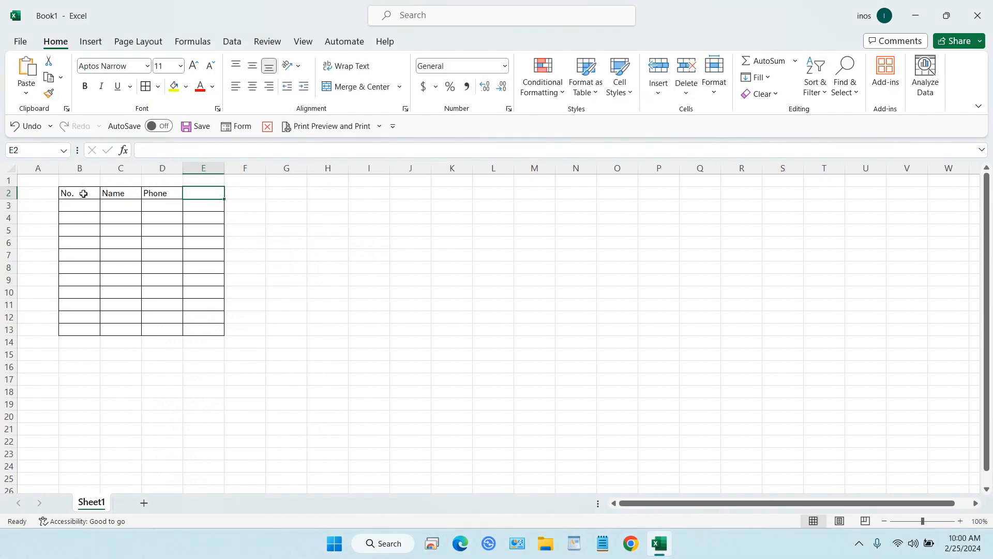
Delete the unused fourth table column, column E.
right_click(202, 168)
click(274, 316)
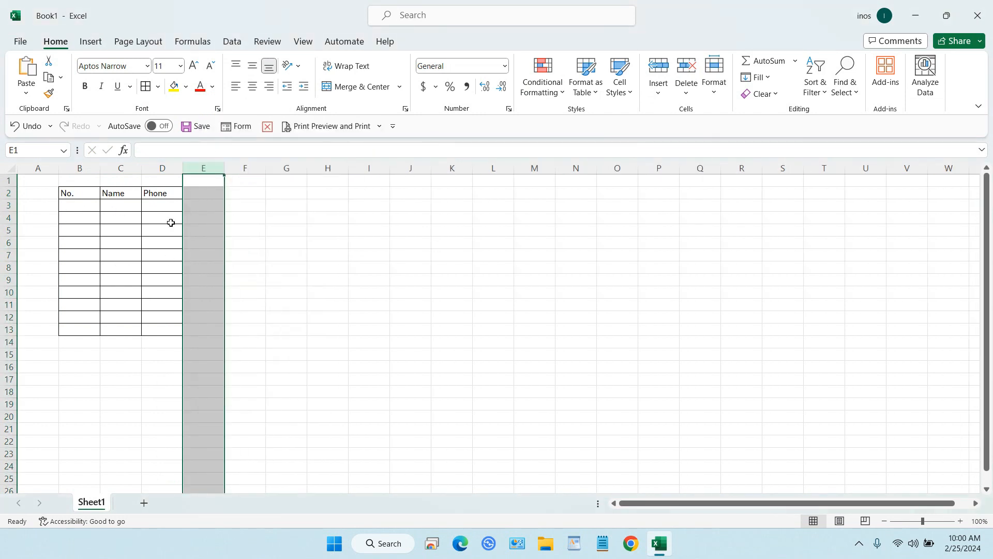
click(80, 168)
click(120, 169)
click(162, 169)
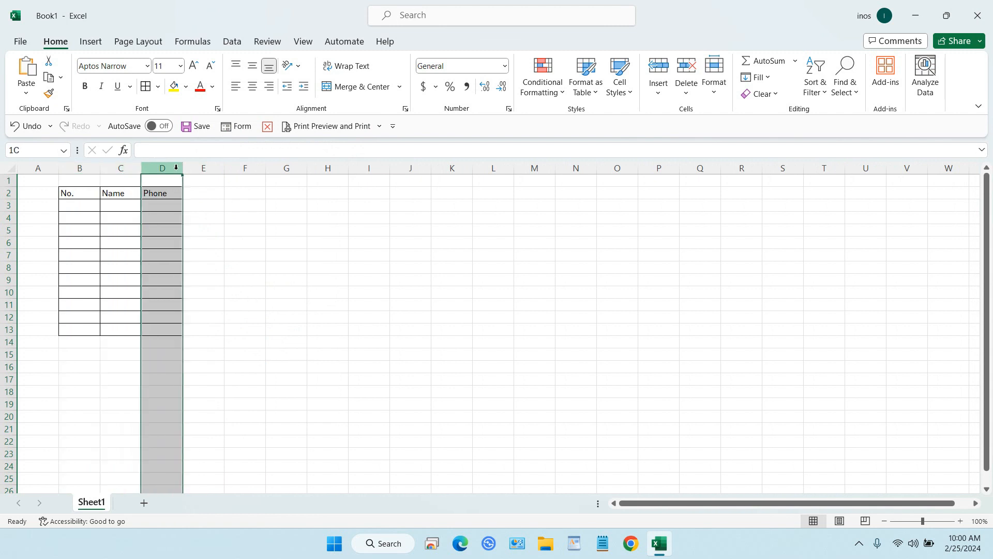
click(83, 171)
Enter 1 in B3 and 2 in B4, and extend the number series down to B13.
click(72, 206)
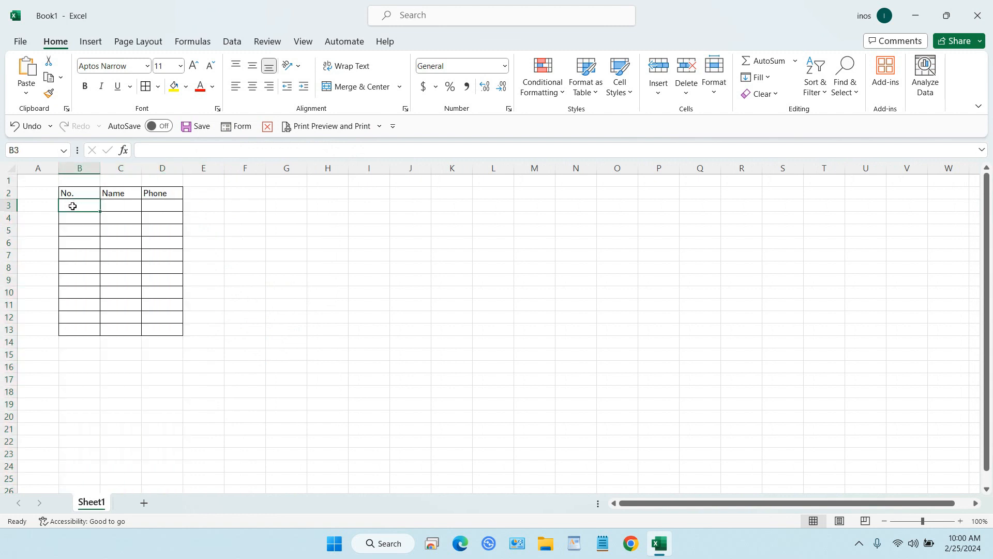
text(12)
key(BackSpace)
key(Return)
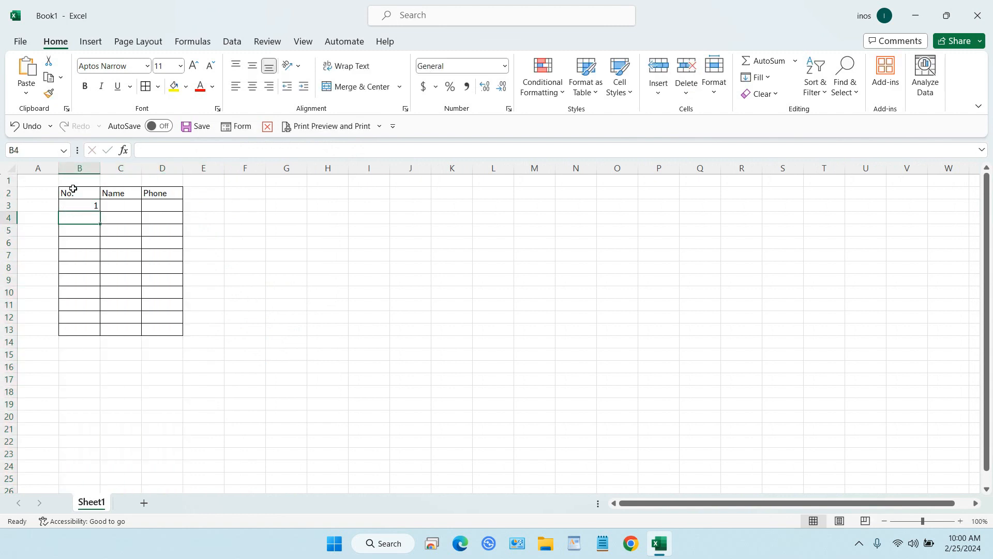
text(2)
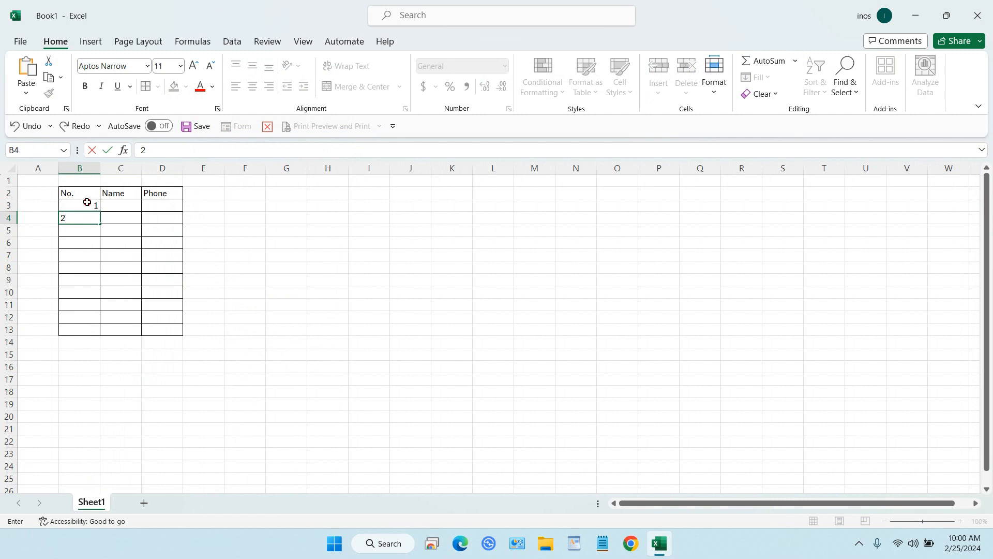
drag(84, 204, 92, 337)
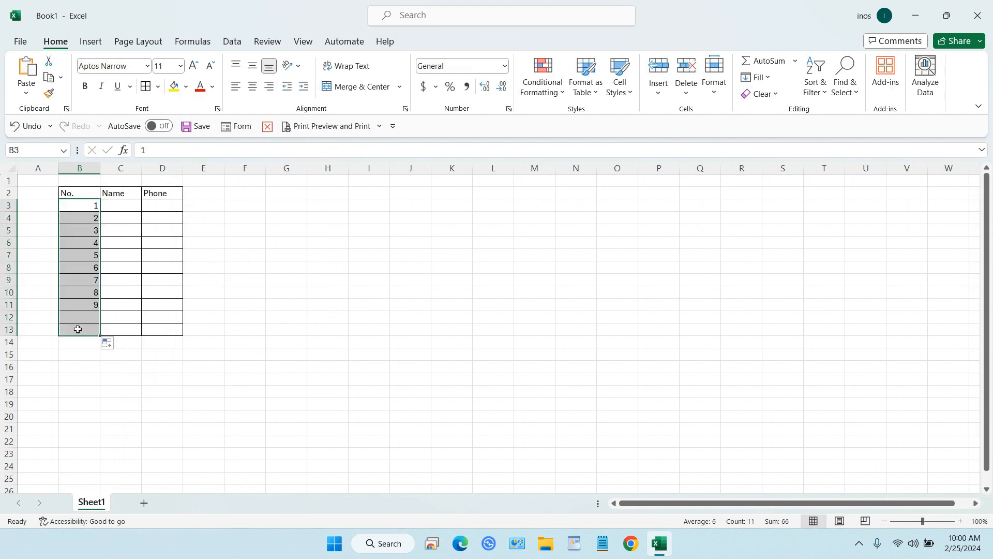
Delete row 13 so that the table's numbering ends at 10.
click(4, 331)
right_click(5, 332)
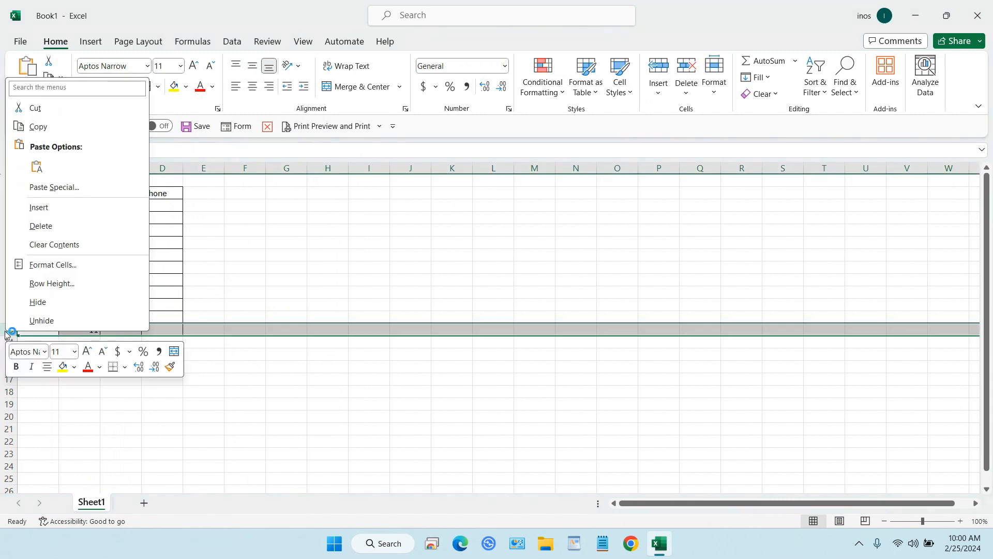
click(49, 220)
Widen columns B to D equally and format them with font size 14 and horizontally and vertically centered text.
drag(80, 168, 239, 176)
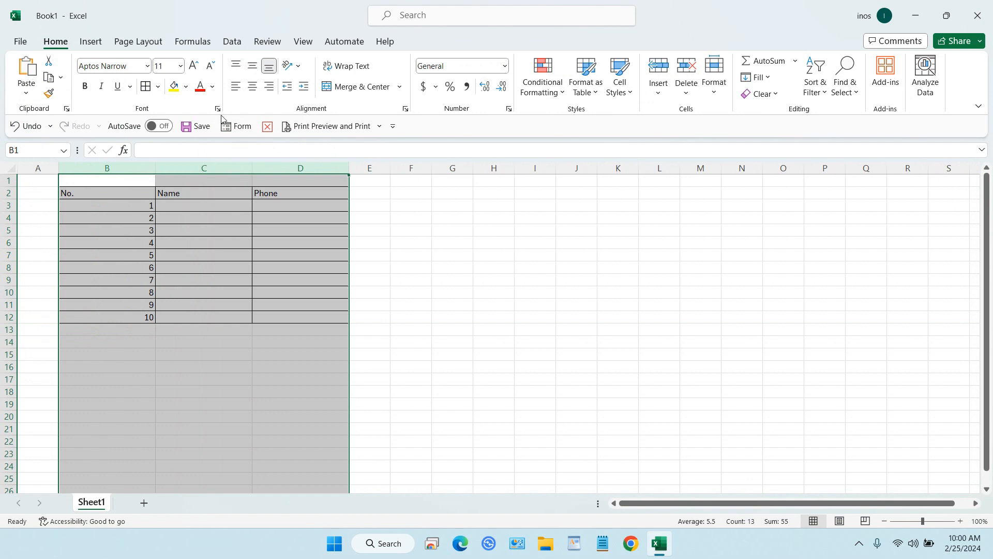
click(193, 65)
click(209, 71)
click(252, 86)
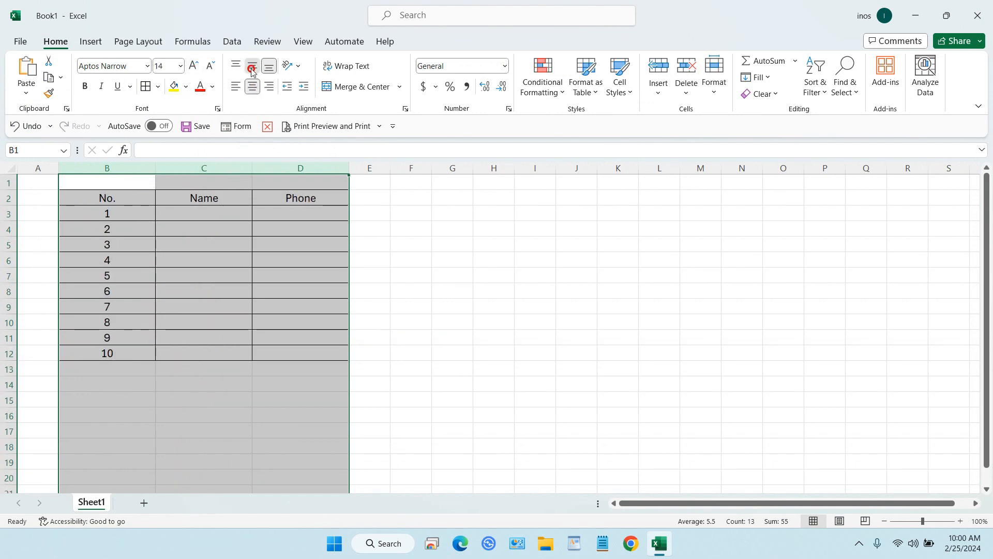
click(369, 213)
Fill the header cells B2:D2 with a light blue theme color.
drag(106, 198, 311, 200)
click(186, 86)
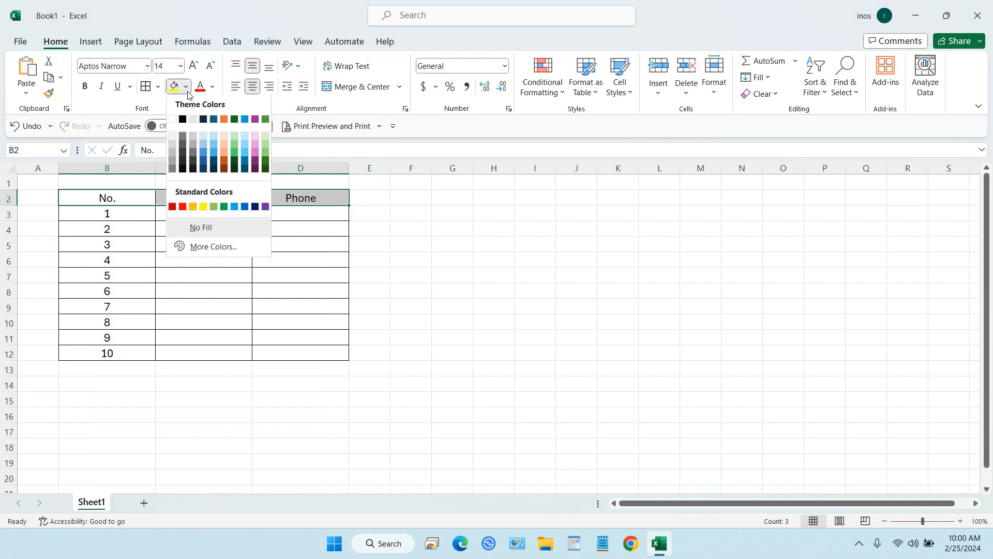
click(206, 140)
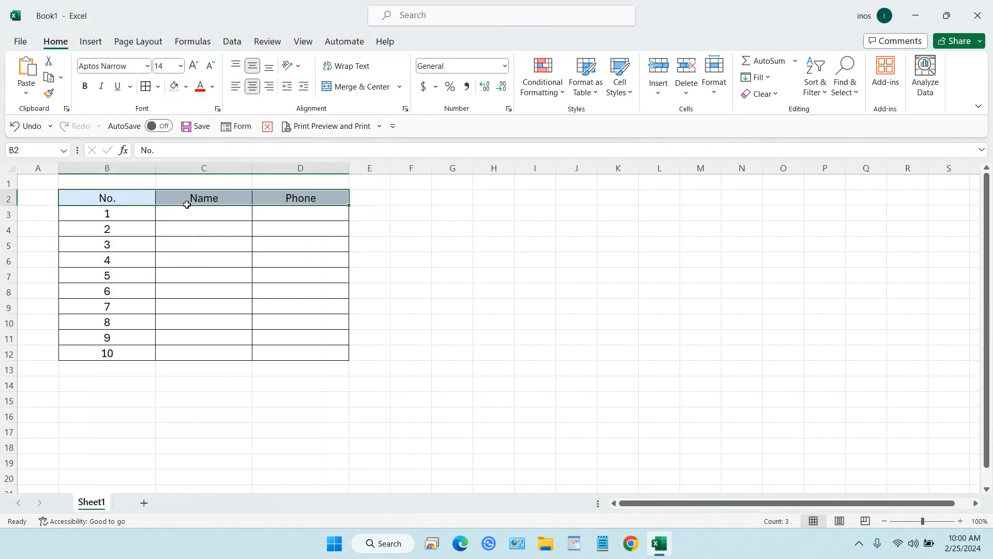
Enter the first four people's names in the Name column, cells C3 to C6.
click(216, 215)
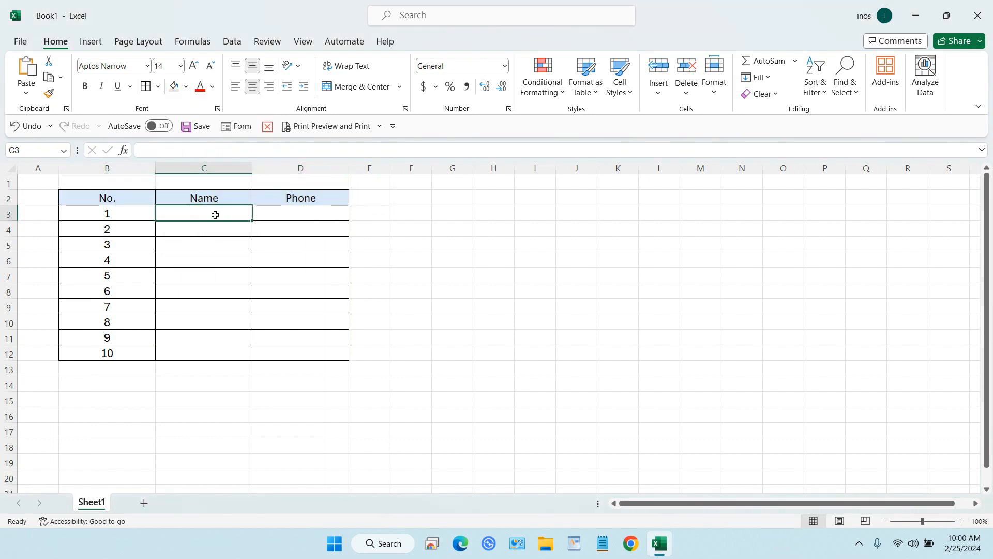
text(John)
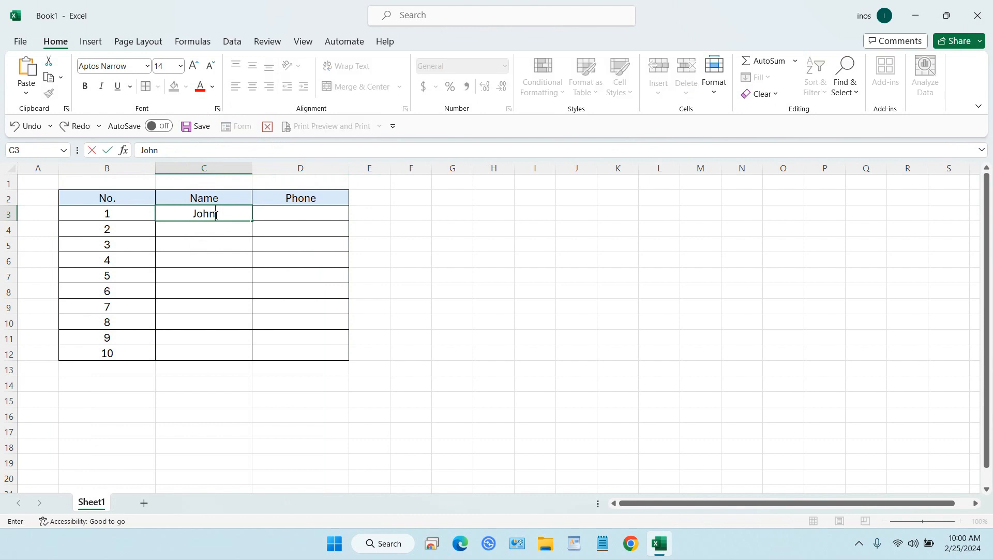
key(Return)
text(Kenned)
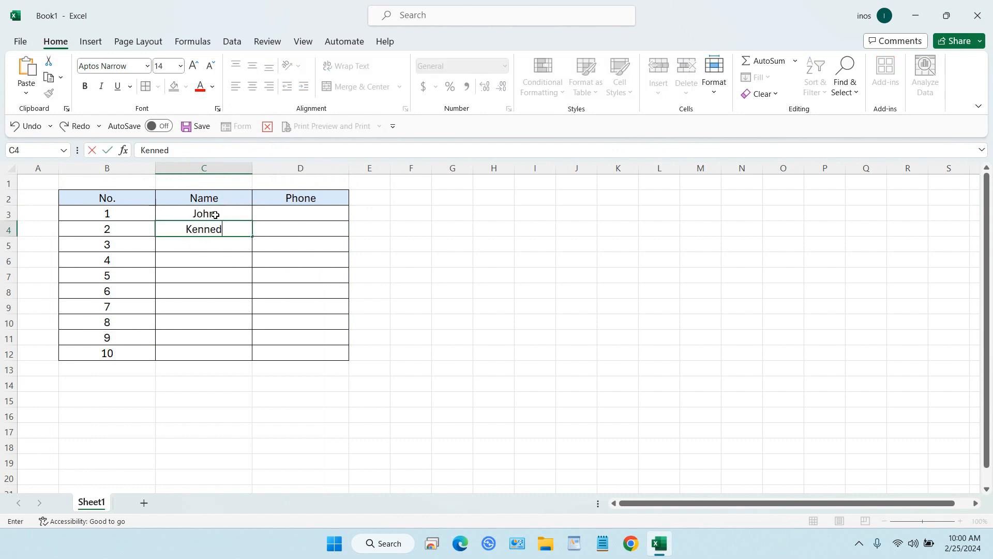
text(y)
key(Return)
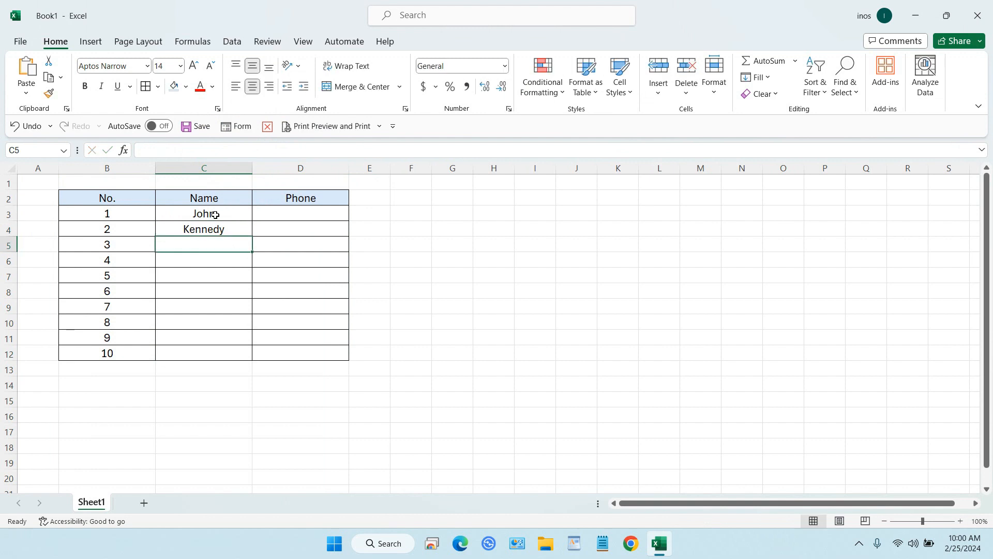
text(Bush)
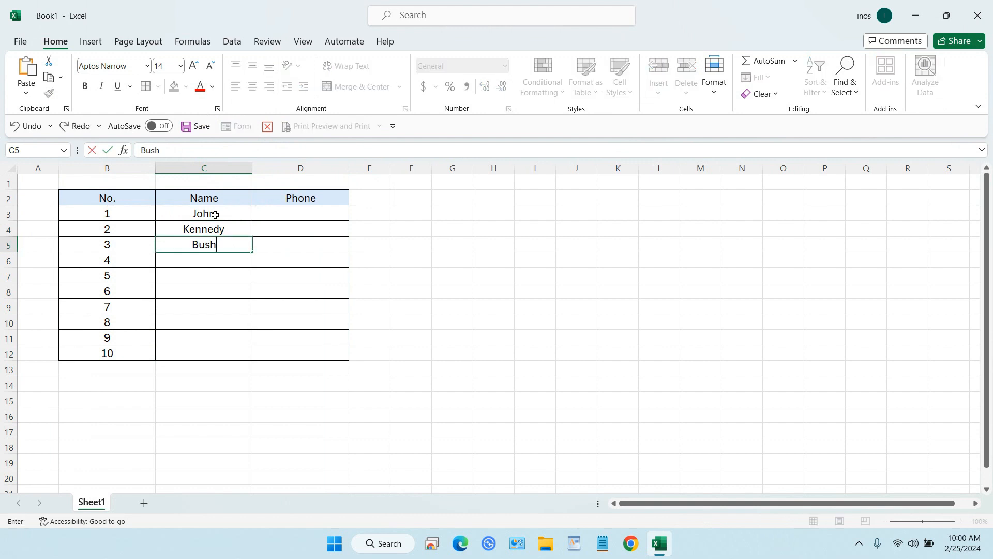
key(Return)
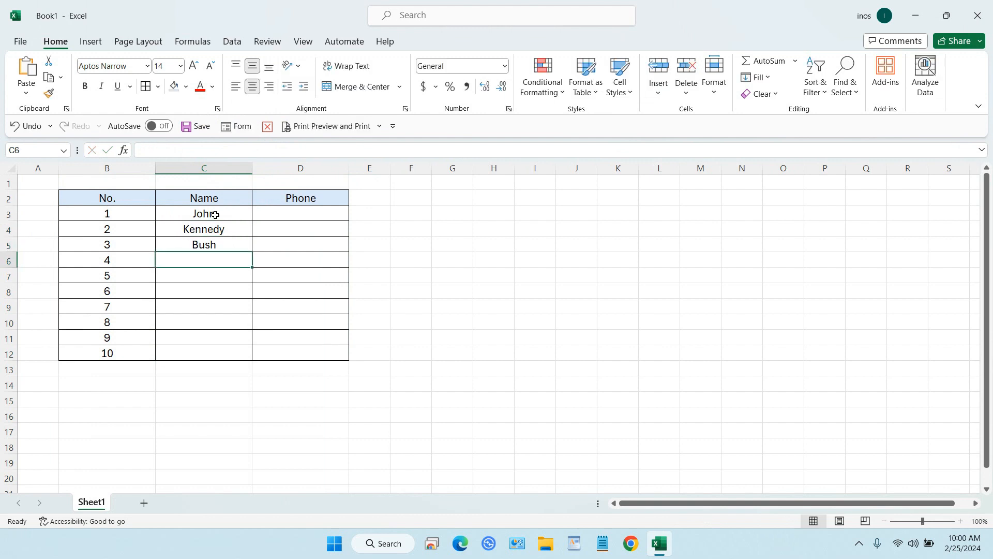
text(Andy)
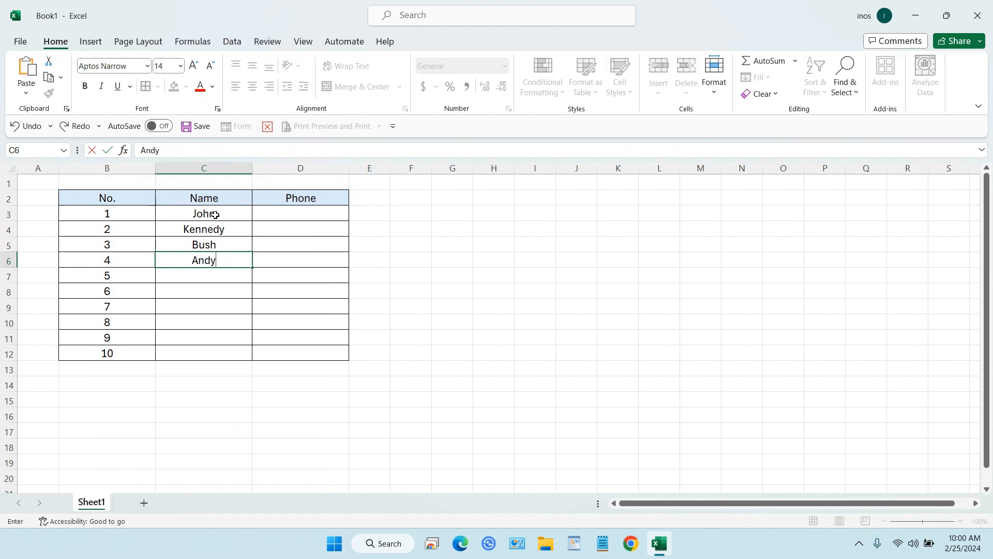
key(Return)
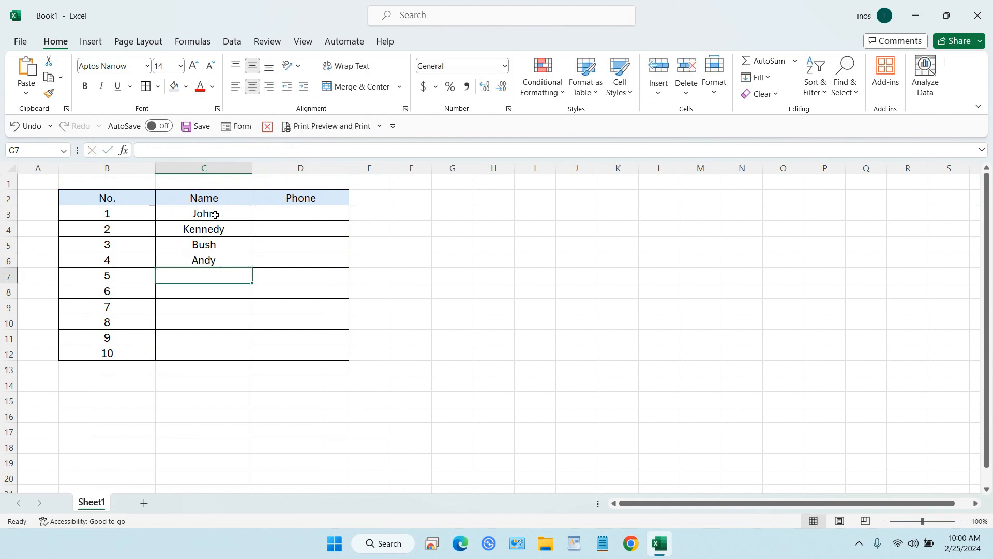
Enter the fifth to eighth people's names in the Name column, cells C7 to C10.
text(Ivan)
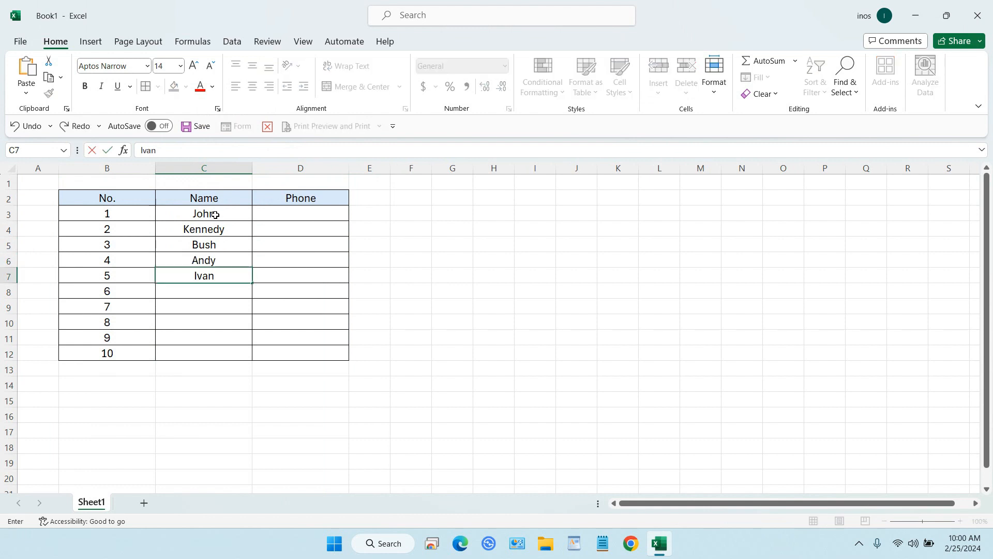
key(Return)
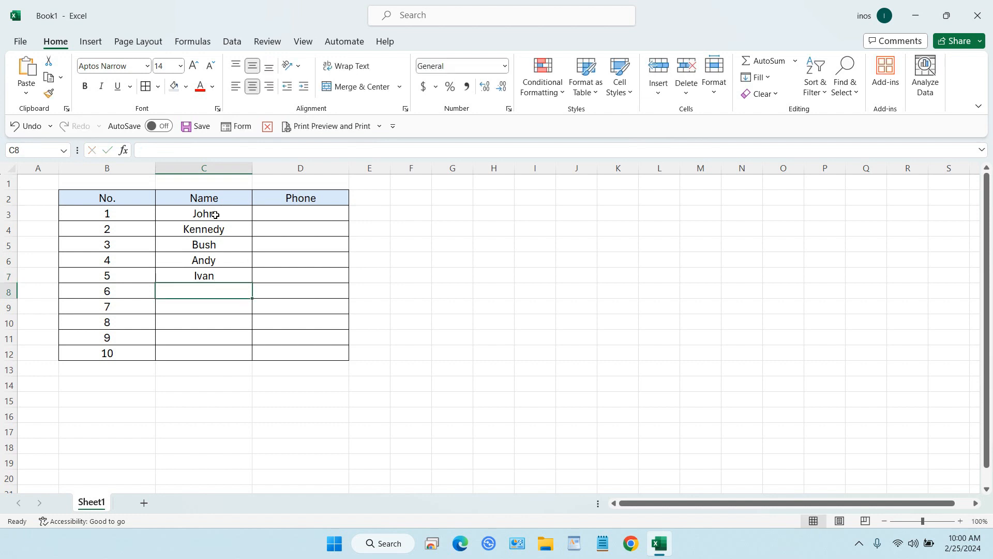
text(Sherly)
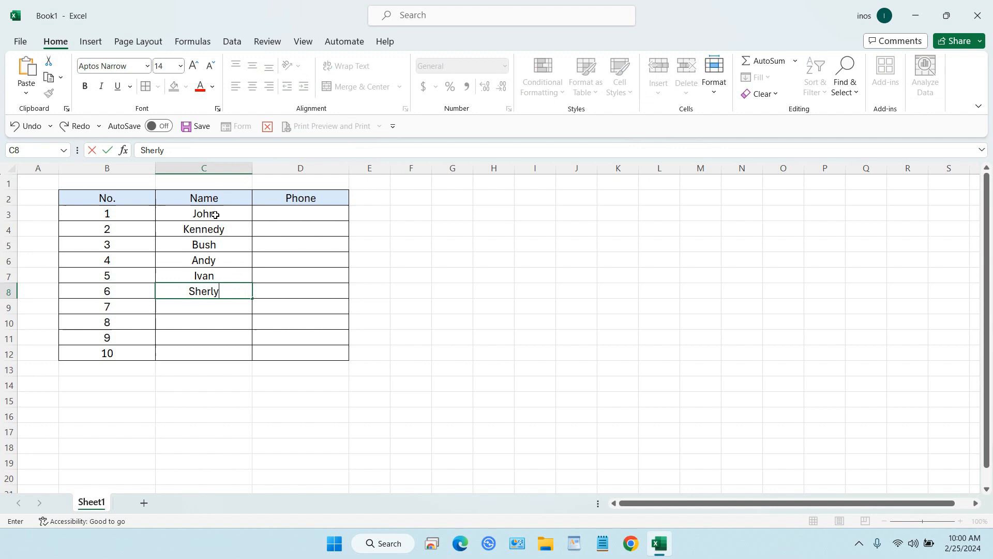
key(Return)
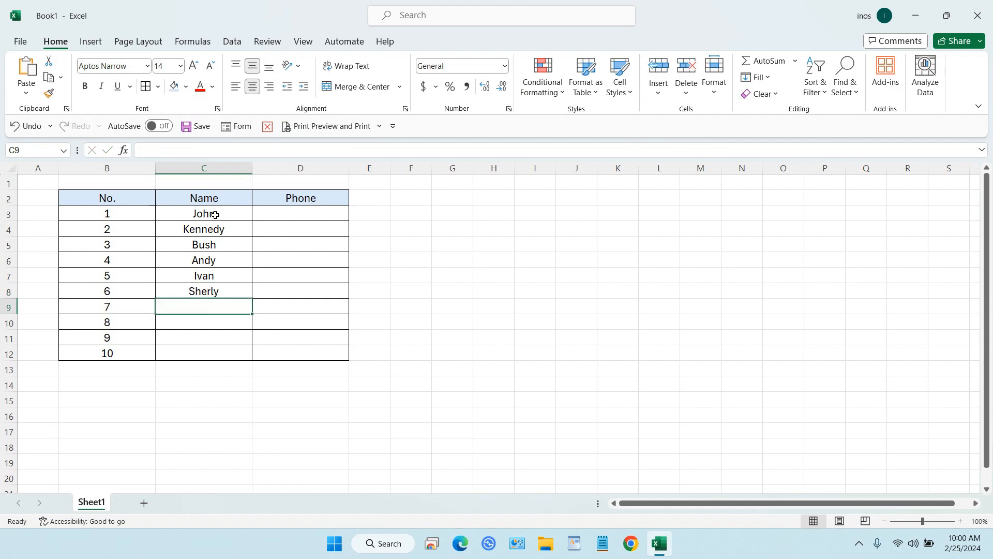
text(Mike)
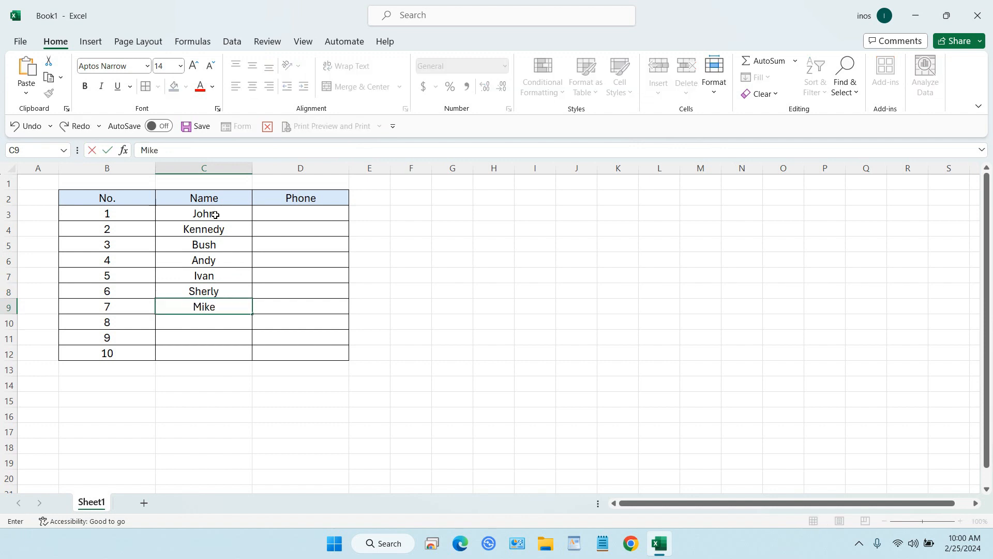
key(Return)
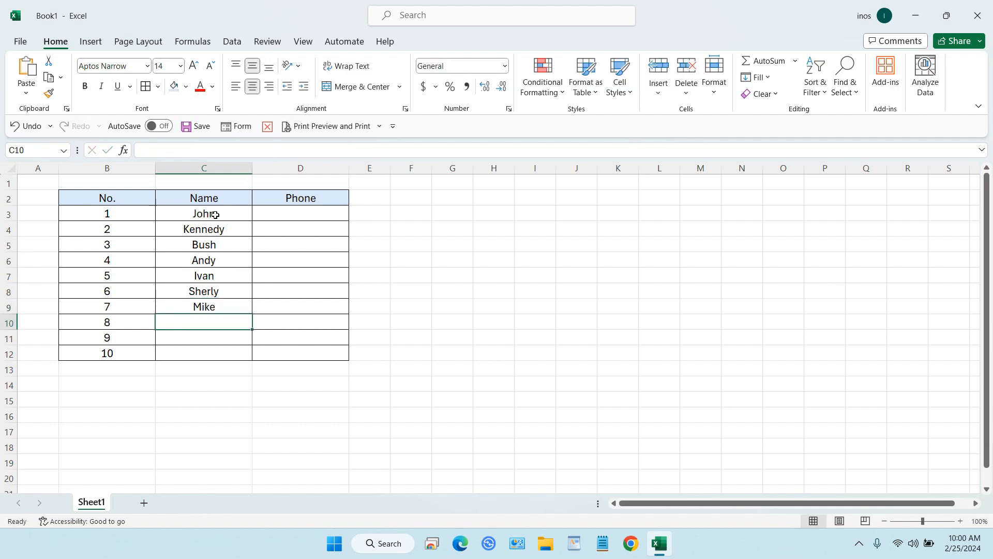
text(Bolton)
key(Return)
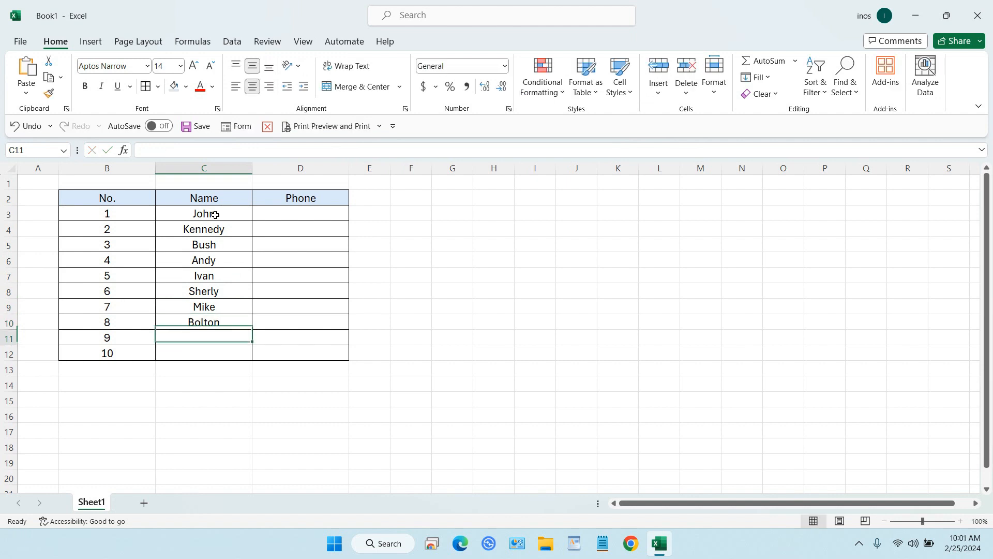
Enter the last two people's names in the Name column, cells C11 and C12.
text(Tru)
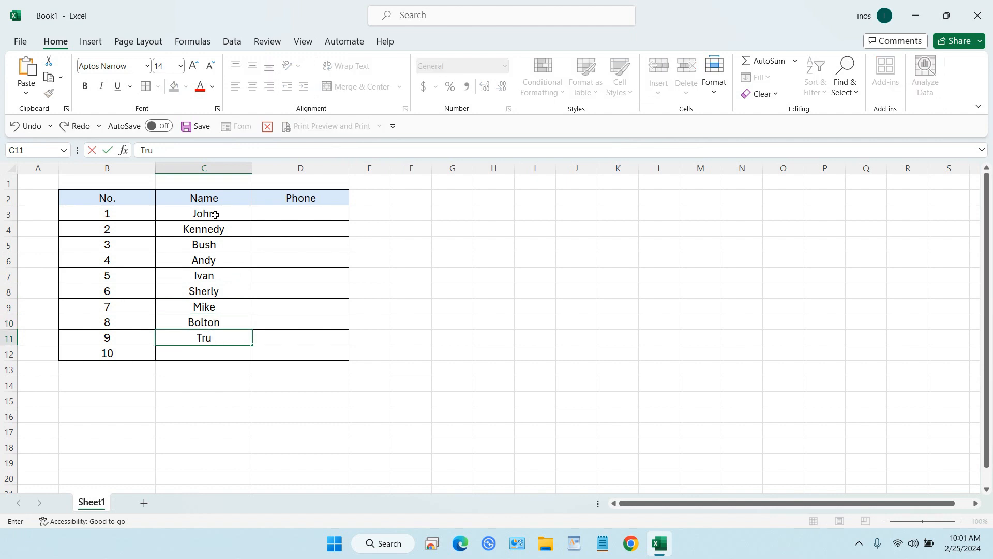
text(mp)
key(BackSpace)
text(mp)
key(Return)
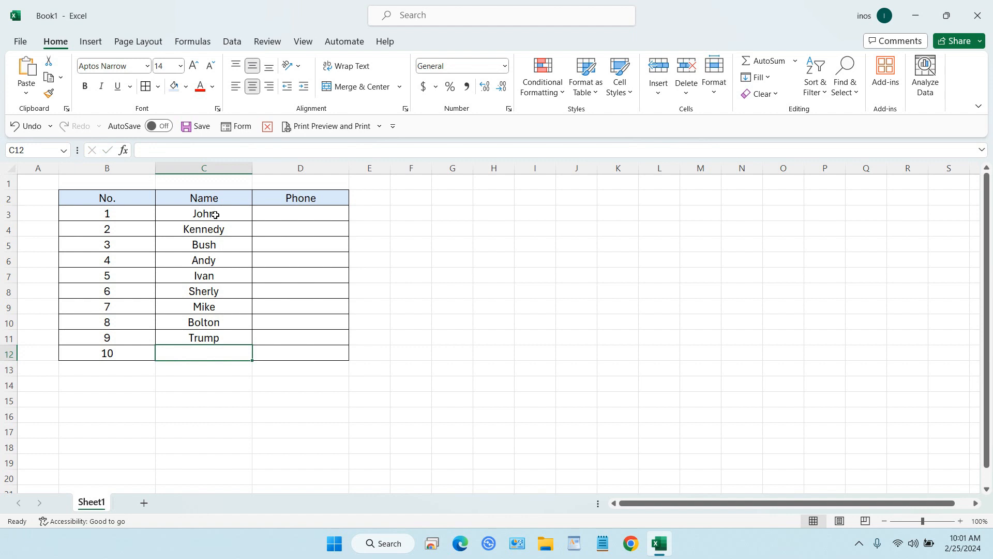
text(Kento)
key(Tab)
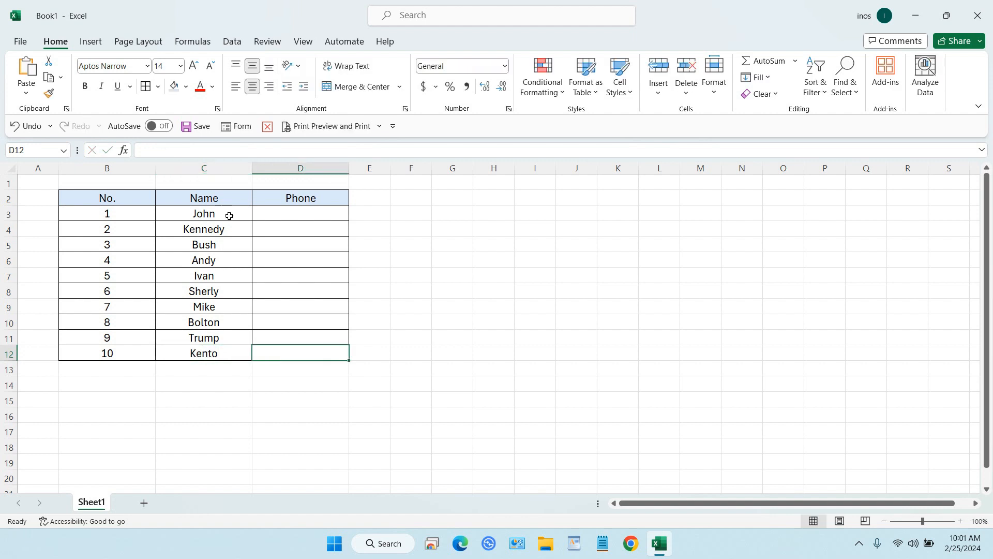
Enter the first four contacts' sample phone numbers in the Phone column, cells D3 to D6.
click(304, 215)
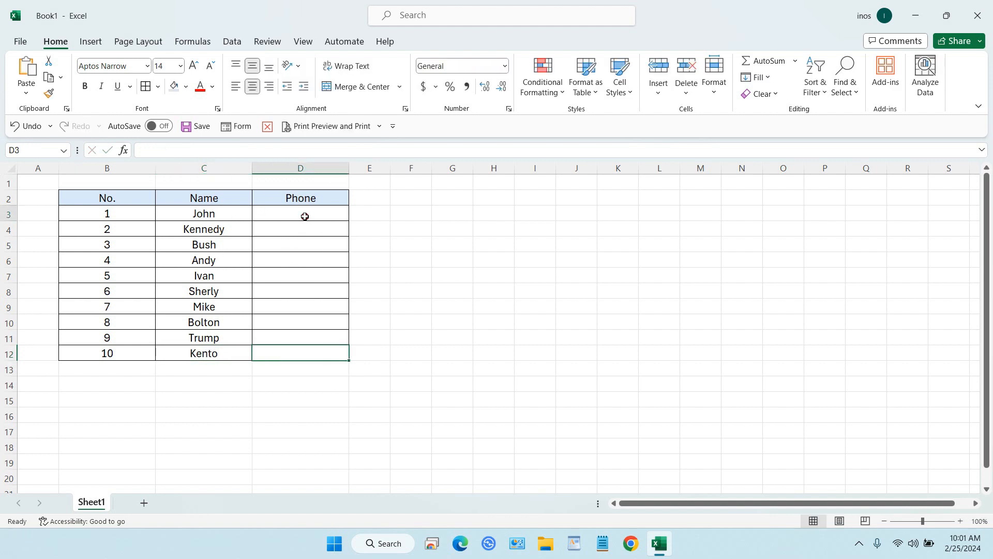
text(111)
key(Return)
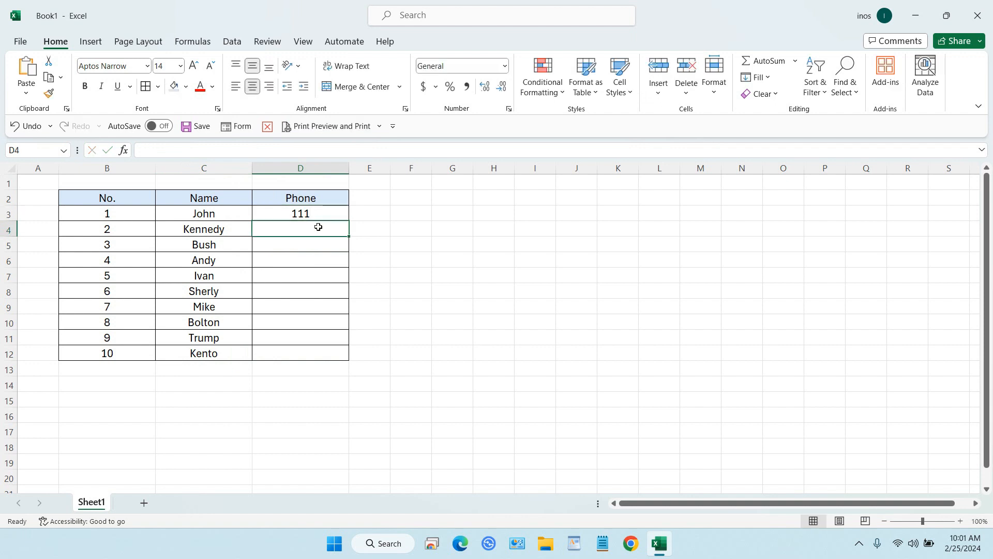
text(222)
key(Return)
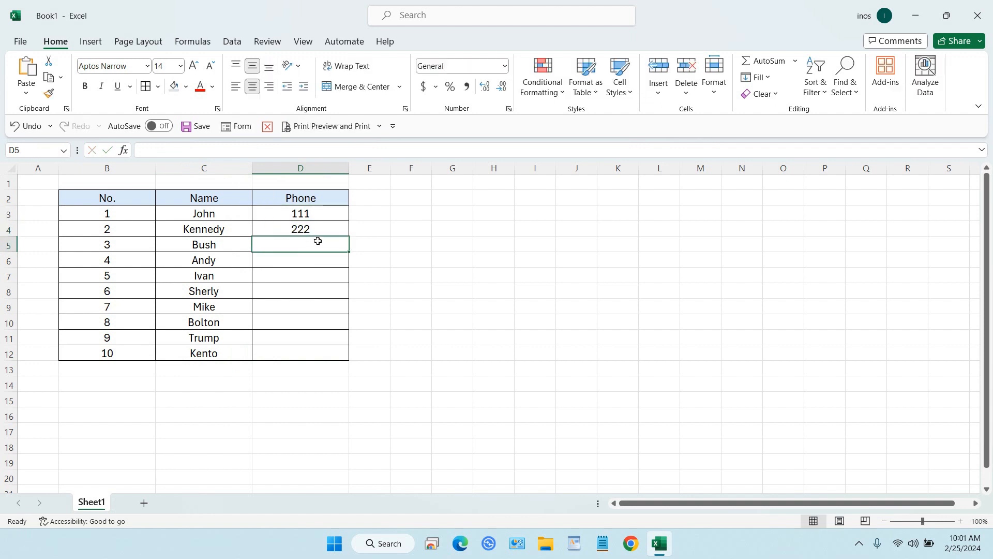
text(333)
key(Return)
text(444)
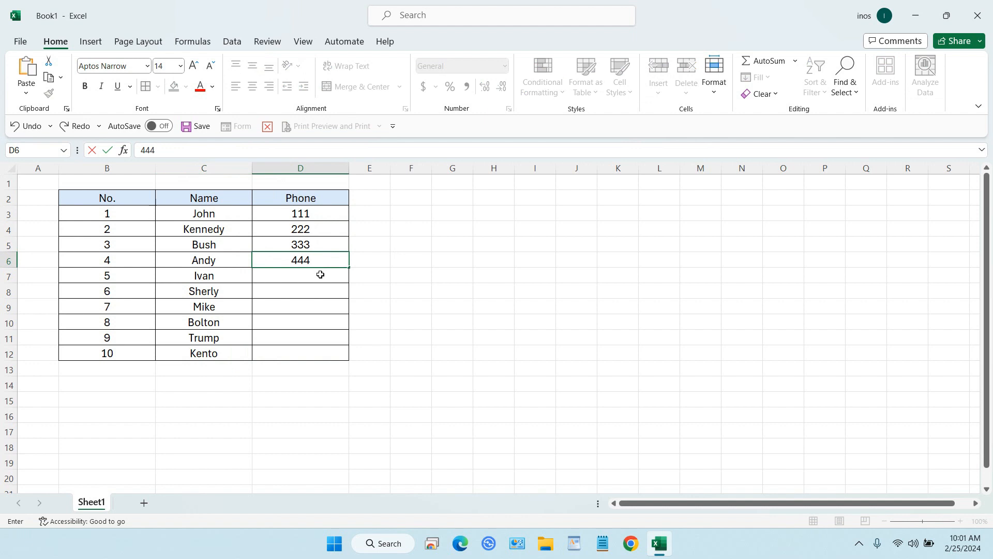
key(Return)
Enter the fifth to seventh contacts' sample phone numbers in cells D7 to D9.
text(555)
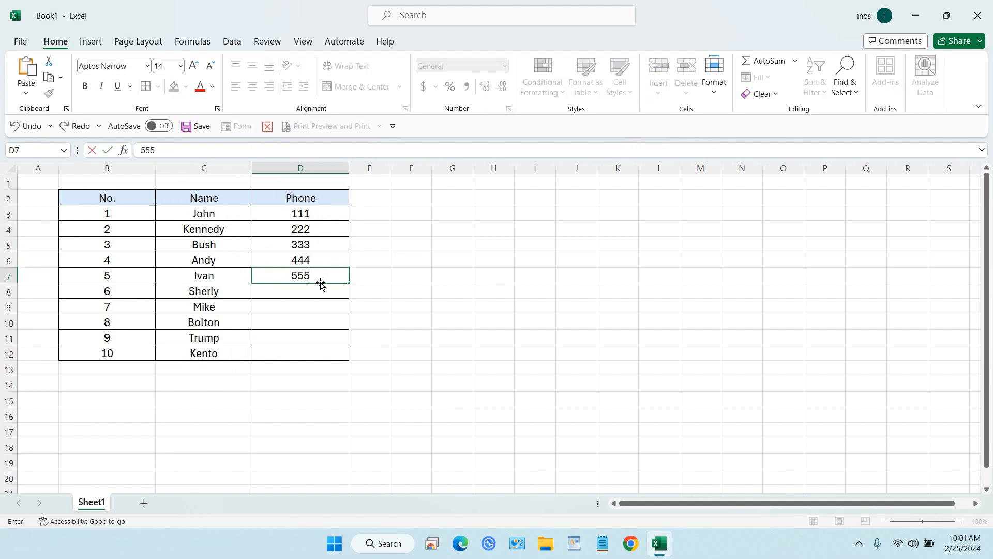
key(Return)
text(666)
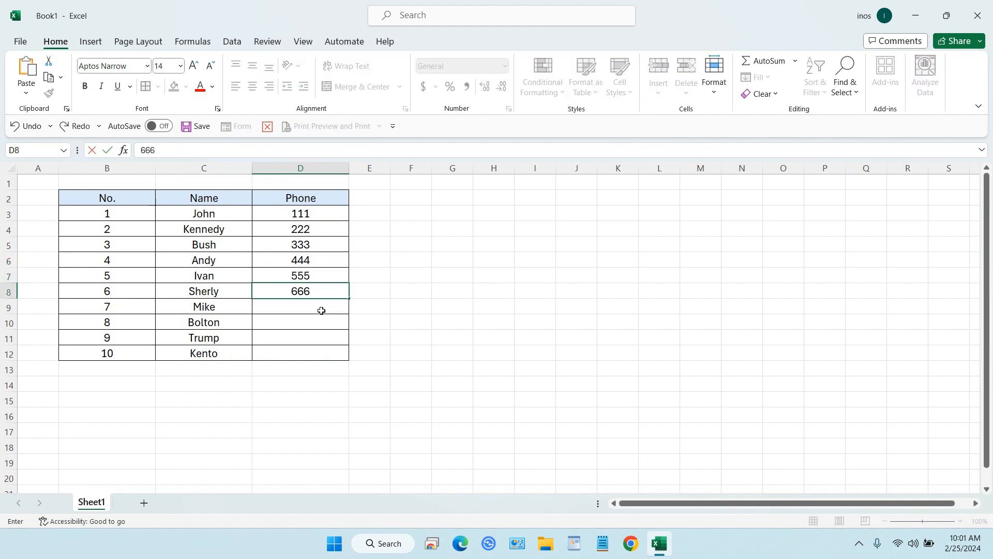
key(Return)
text(7777)
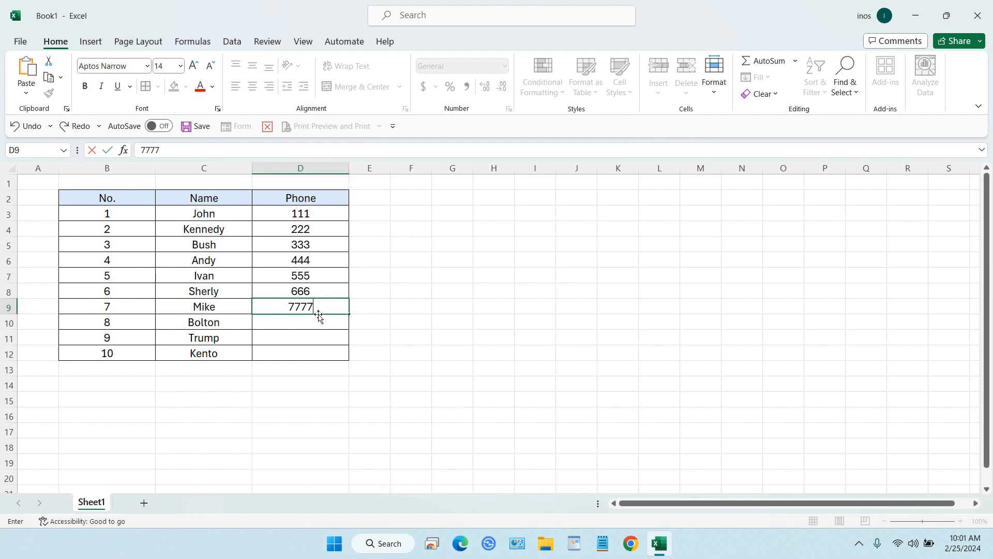
key(BackSpace)
key(Return)
Enter the eighth and ninth contacts' sample phone numbers in D10 and D11, and the placeholder "xxx" in D12.
text(999)
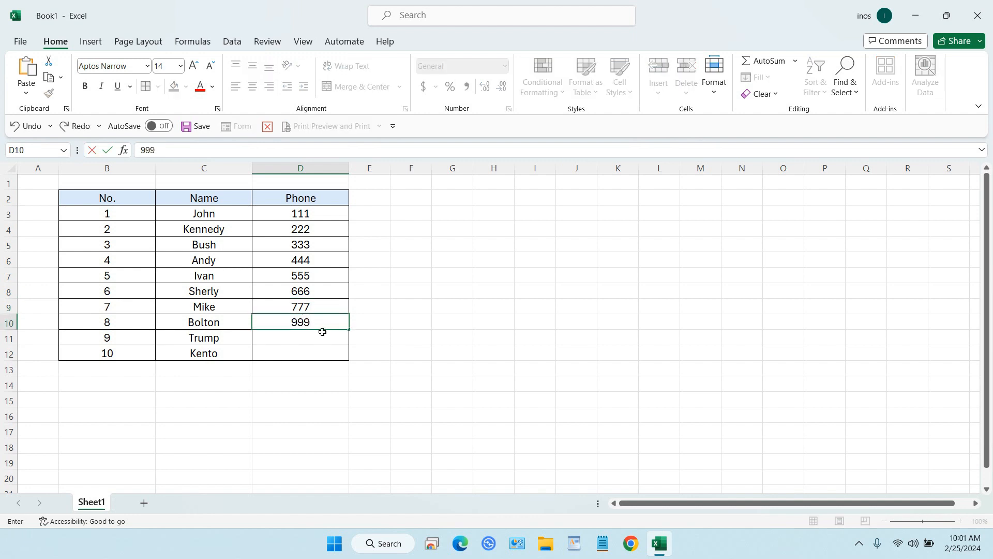
key(Return)
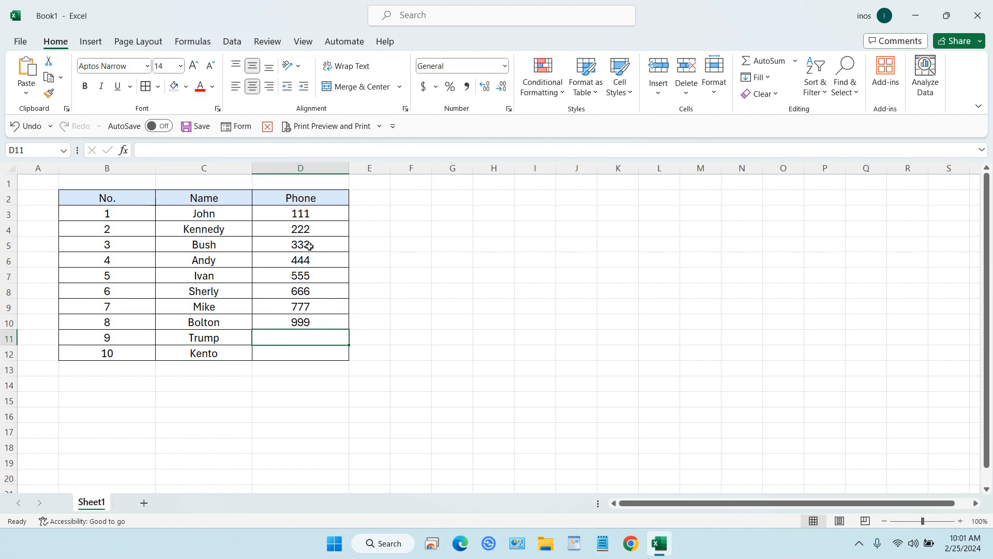
click(310, 320)
text(888)
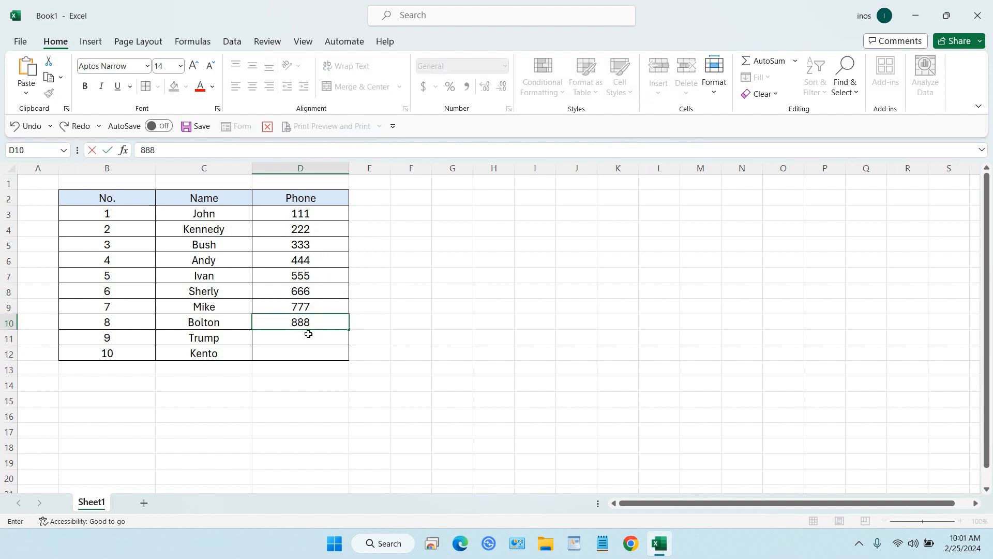
key(Return)
text(999)
key(Return)
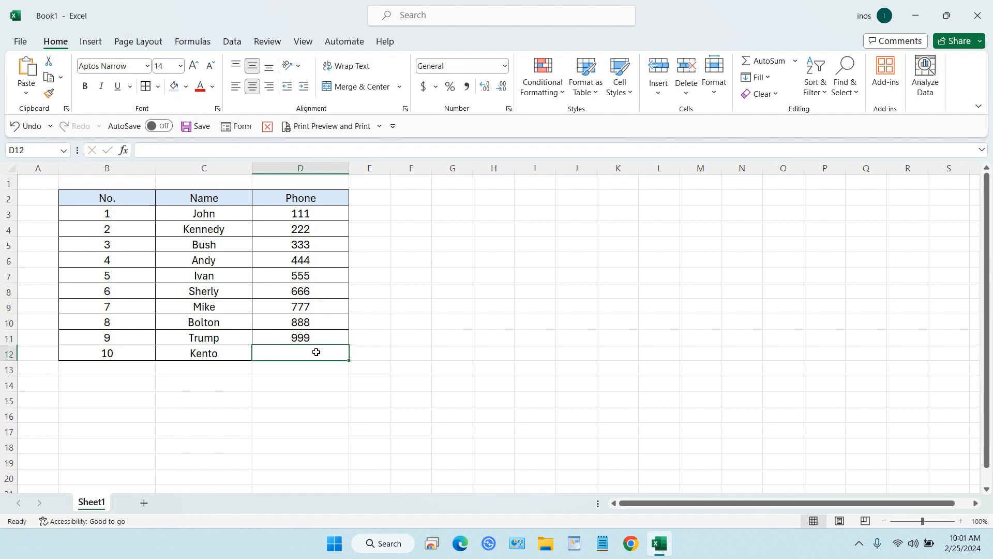
text(xxx)
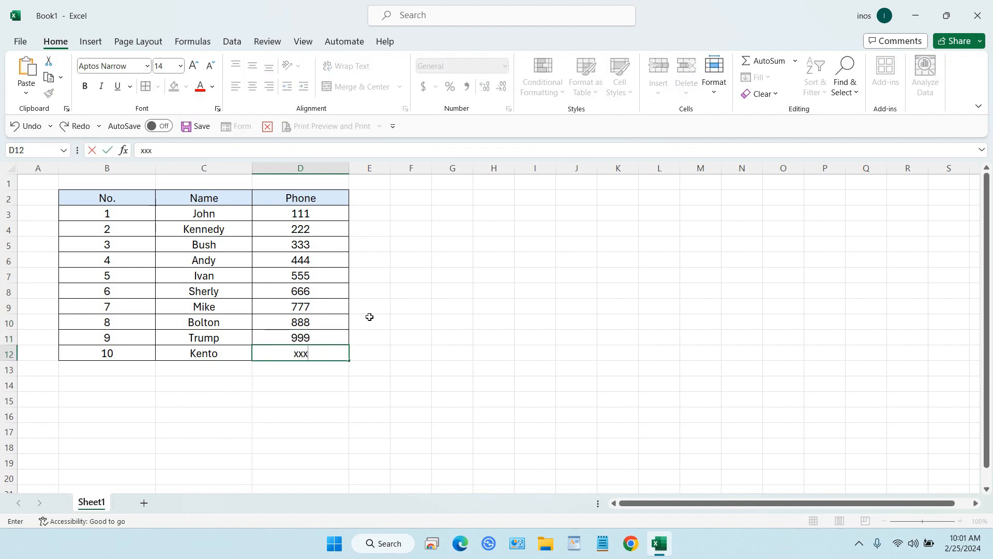
click(400, 301)
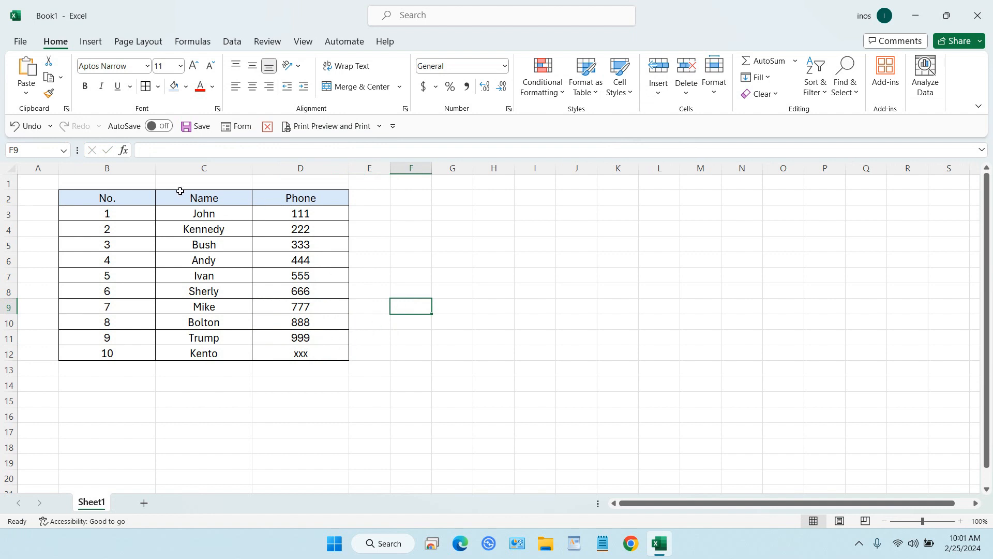
Add a second worksheet and save the workbook in Documents as "Exel match data.xlsx".
click(144, 502)
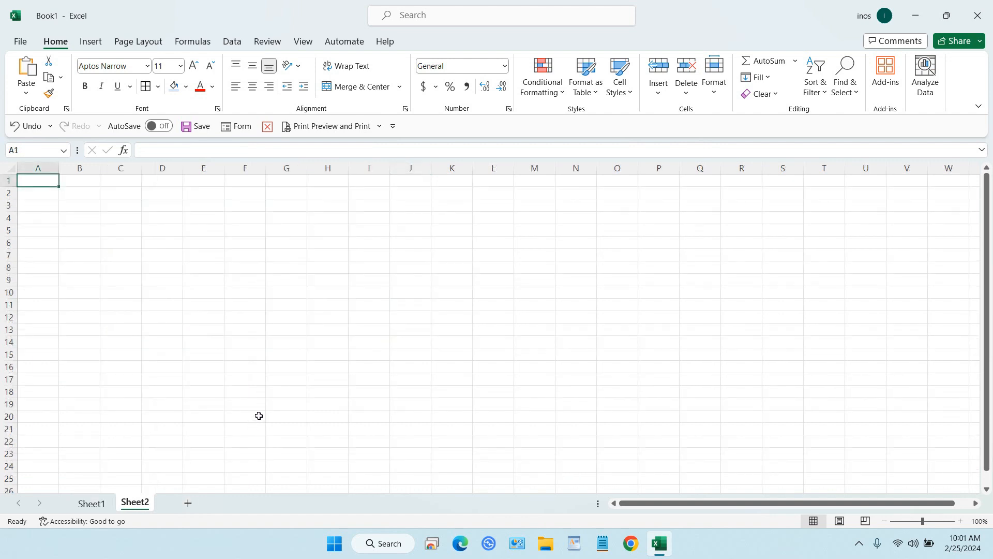
key(ctrl+s)
click(195, 267)
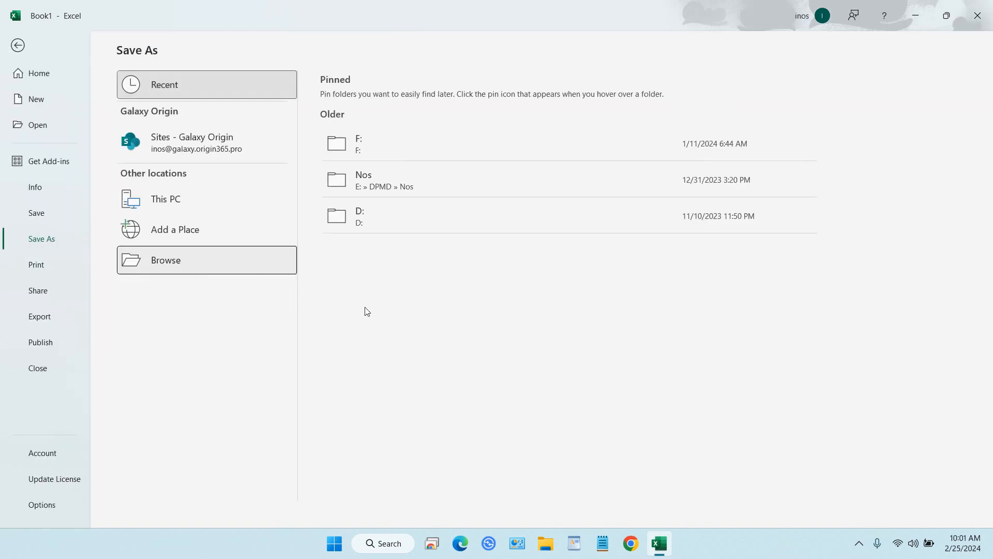
click(47, 218)
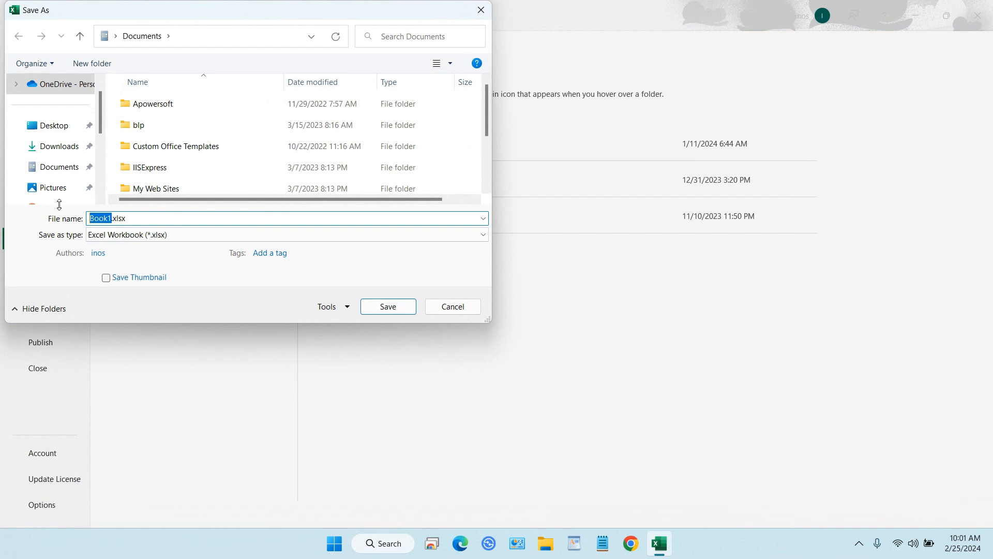
text(Exel match data)
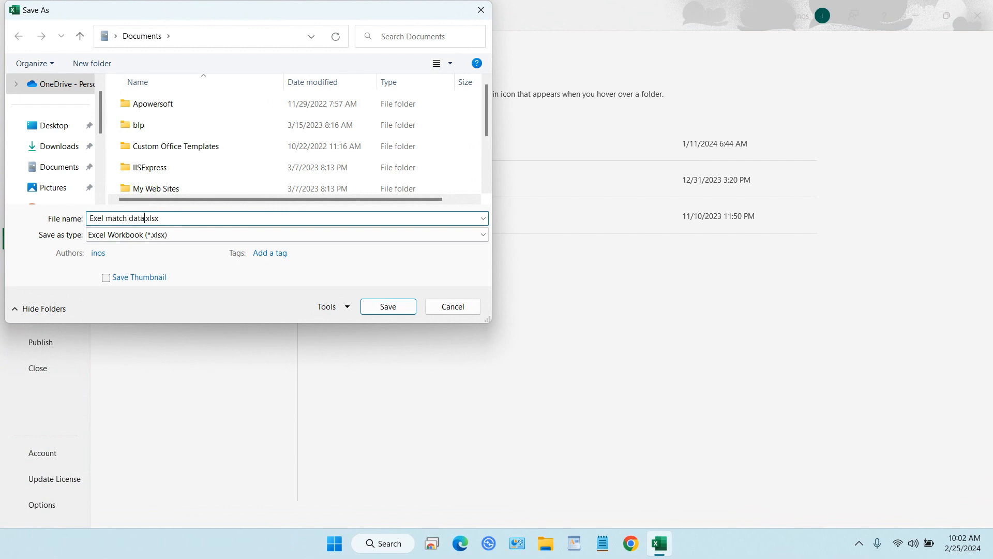
key(Return)
key(ctrl+Page_Up)
click(92, 201)
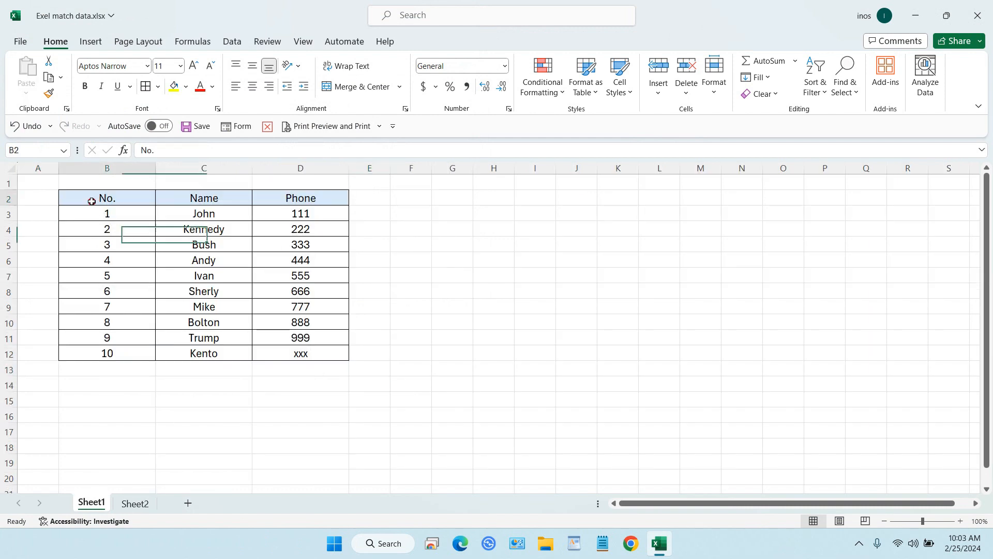
mouse_move(92, 202)
mouse_down()
mouse_move(255, 328)
mouse_move(343, 357)
mouse_up()
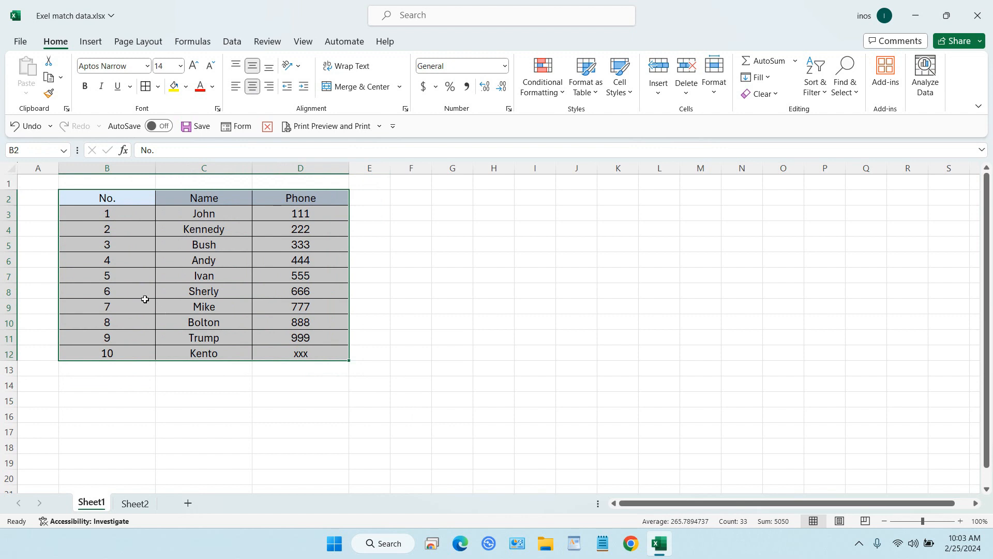
click(137, 503)
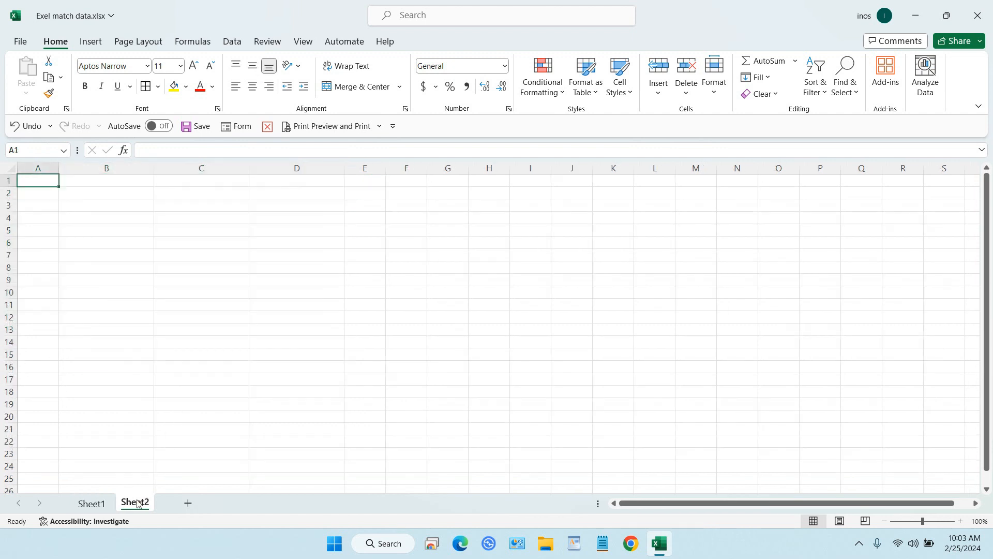
Copy the table's rows 2 to 12 from Sheet1 and insert the copied cells at row 3 of Sheet2.
click(106, 504)
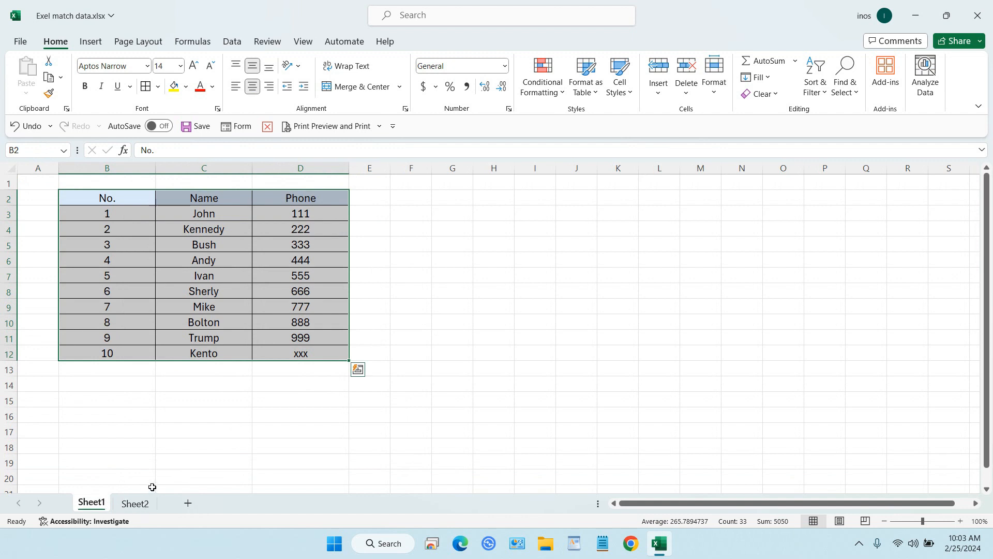
drag(11, 199, 31, 355)
right_click(14, 339)
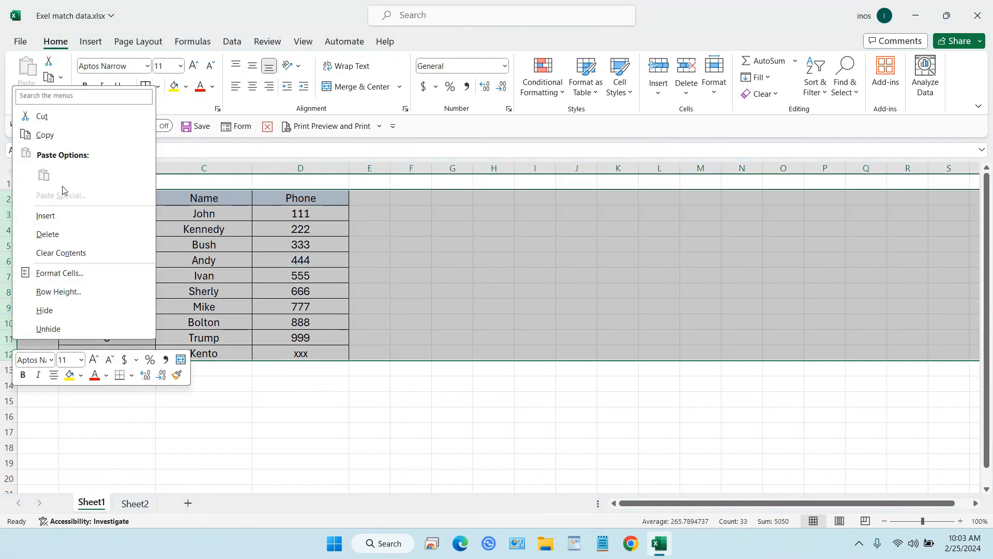
click(57, 135)
click(135, 504)
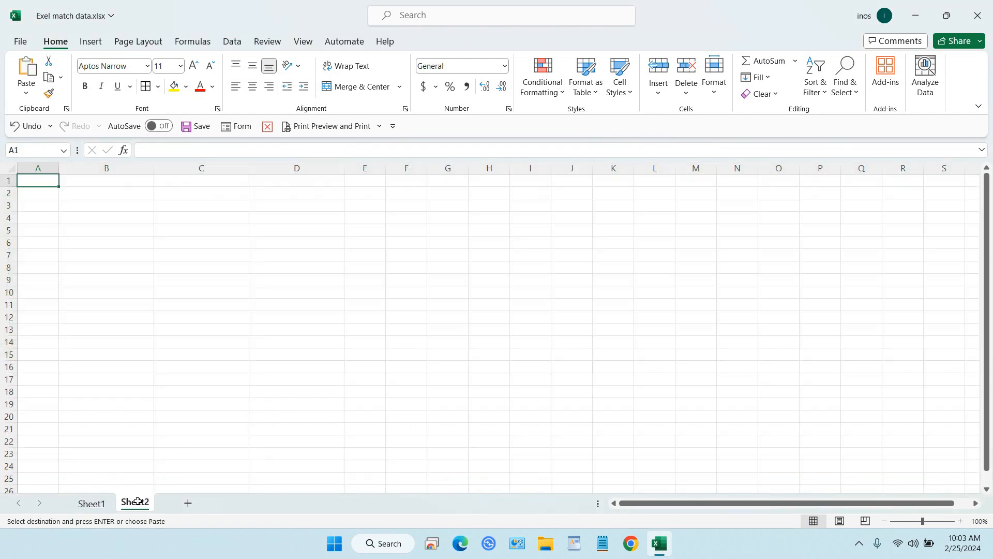
right_click(9, 204)
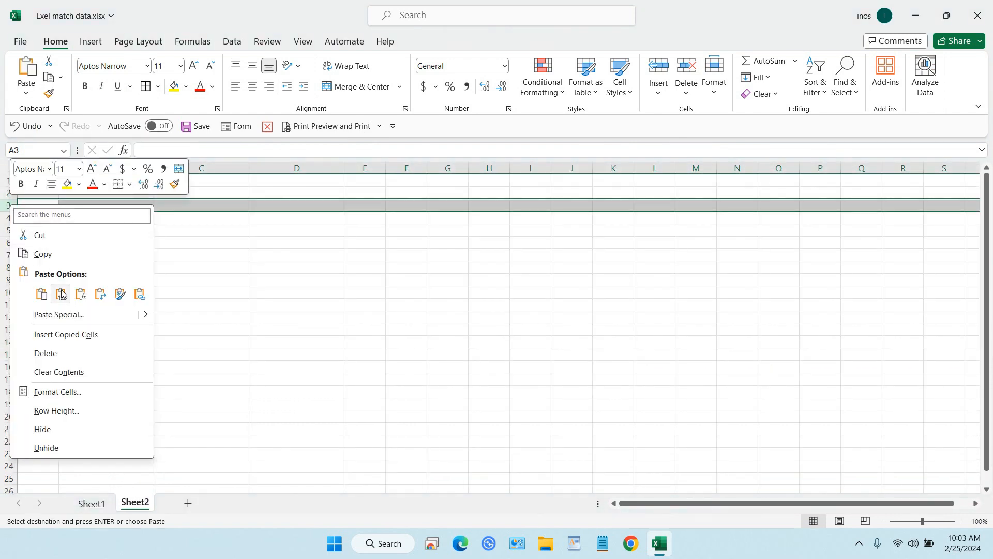
click(66, 334)
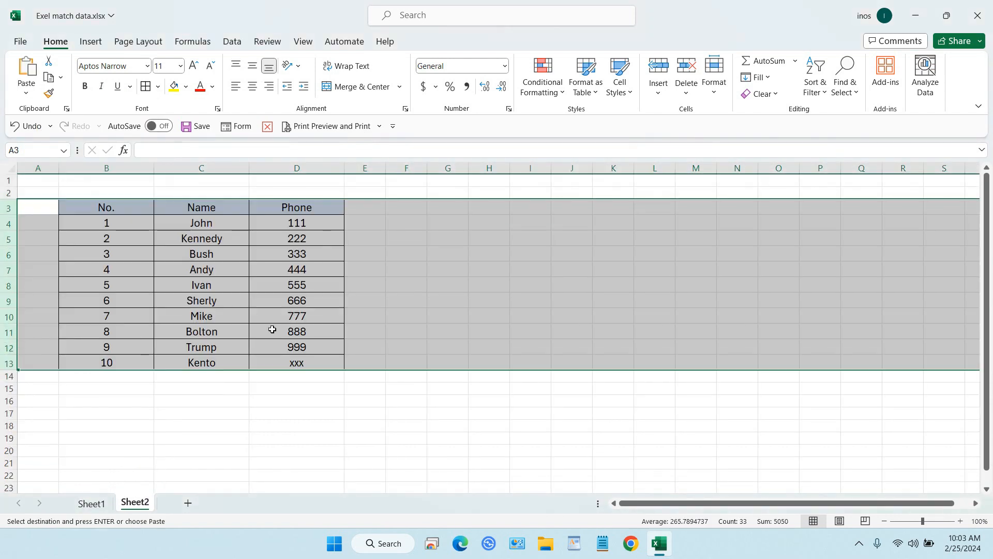
Clear all names and phone numbers from C4:D13 in the Sheet2 table.
click(493, 286)
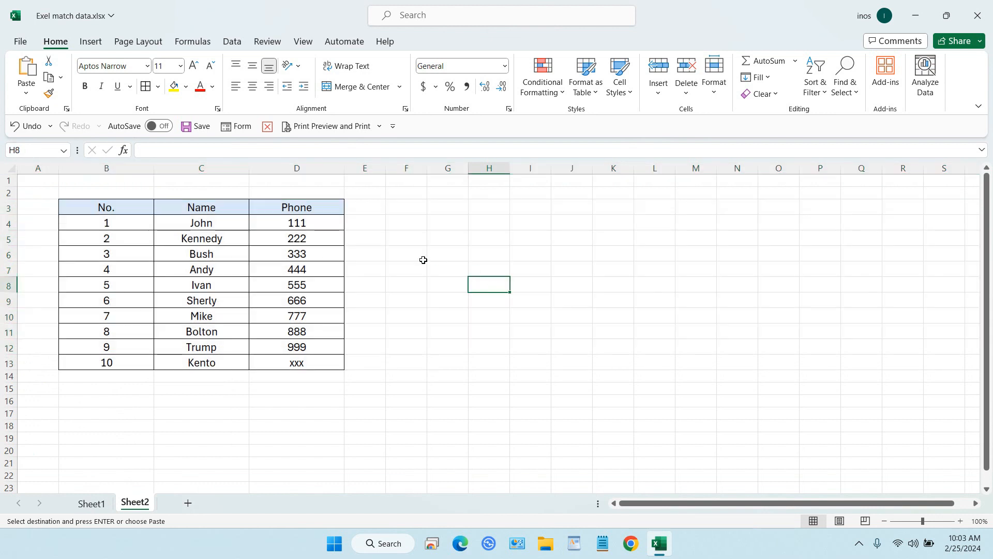
drag(212, 225, 315, 359)
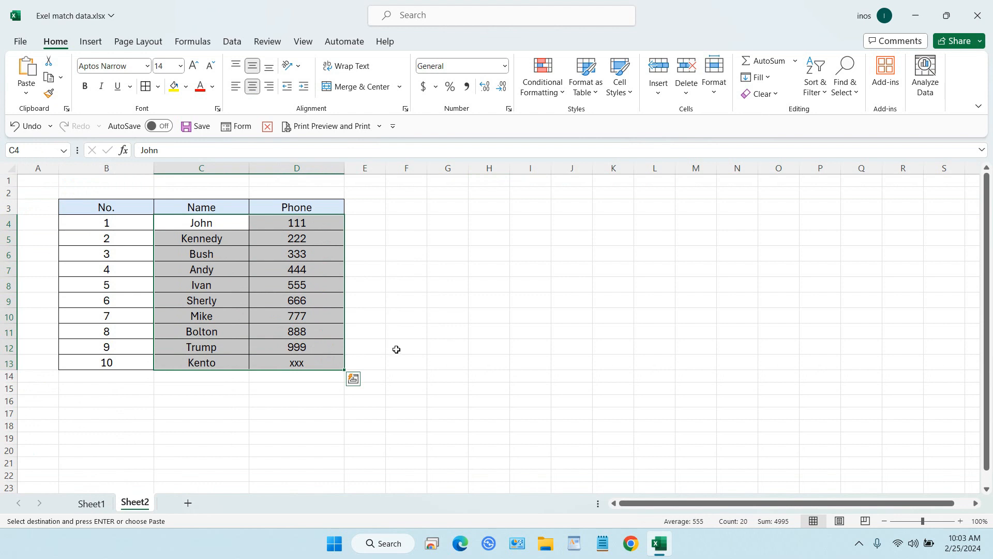
key(Delete)
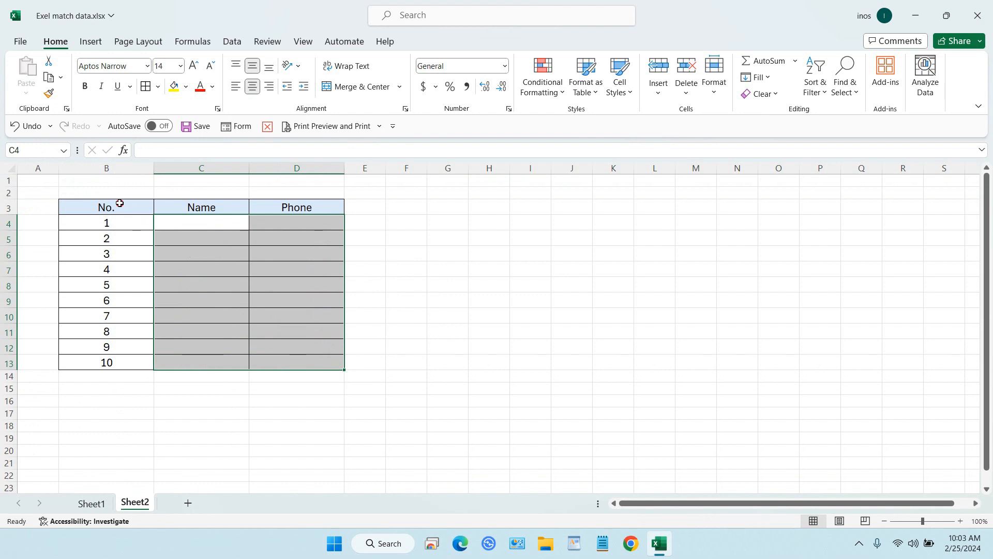
drag(116, 203, 288, 224)
click(174, 86)
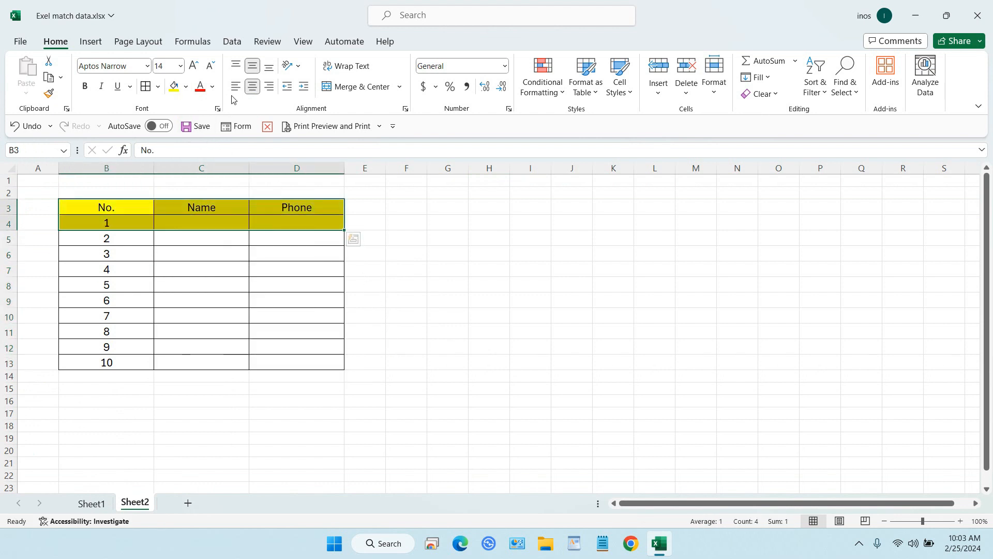
key(ctrl+z)
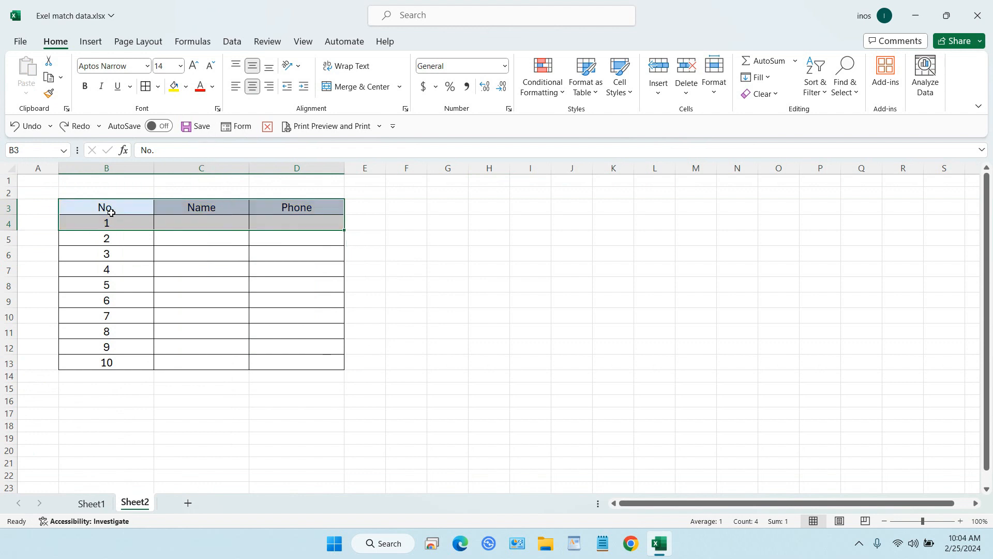
Fill the Sheet2 table's header cells B3:D3 with yellow.
drag(110, 210, 279, 214)
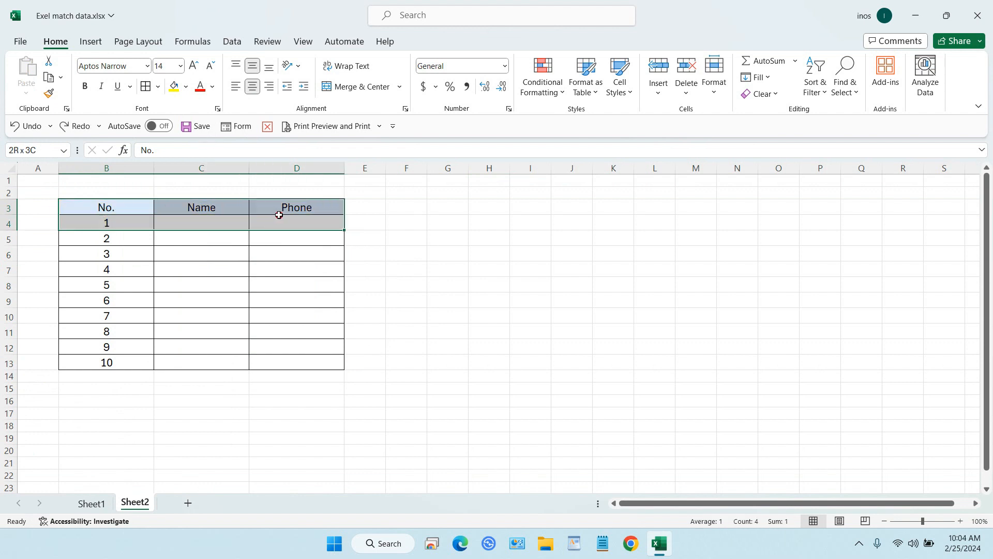
click(174, 87)
Copy the fifth contact's name and phone from C7:D7 of Sheet1 and paste them at C4 of Sheet2.
click(91, 502)
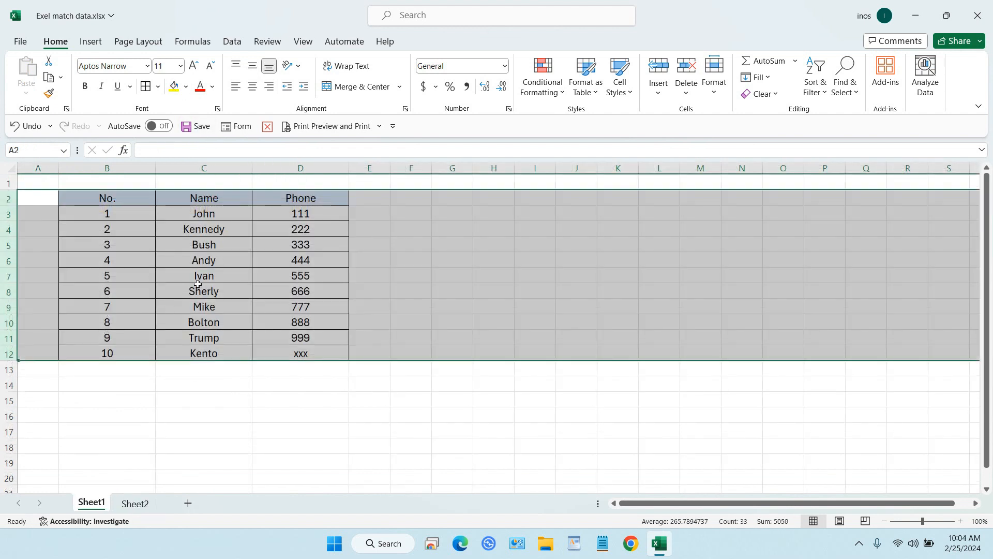
click(224, 272)
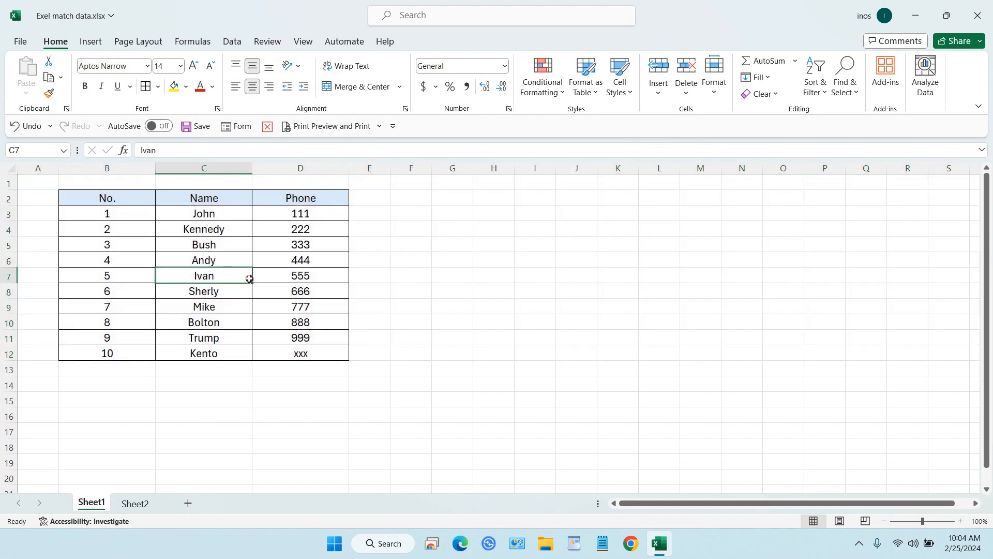
drag(249, 278, 261, 275)
key(ctrl+c)
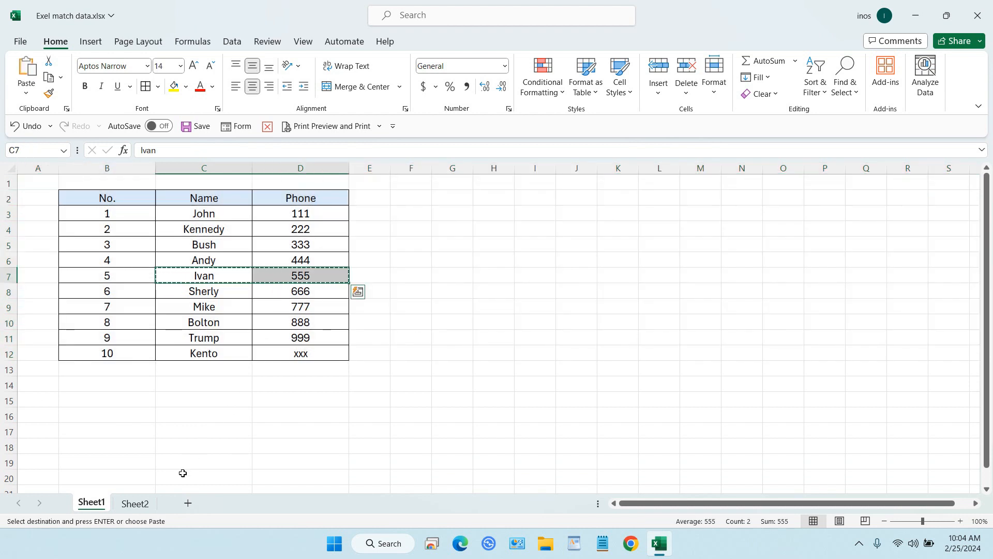
click(135, 503)
click(190, 227)
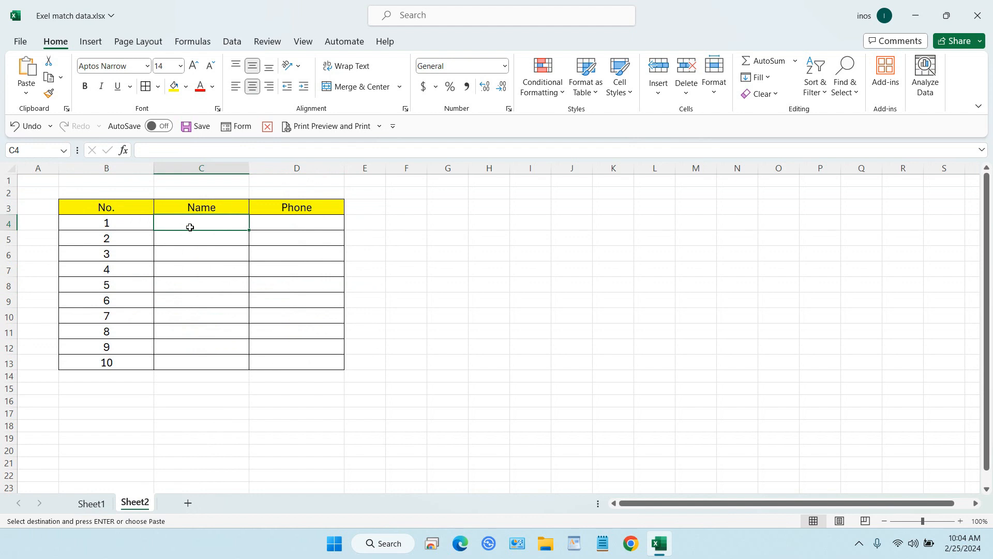
key(ctrl+v)
Copy the sixth contact's name and phone from C8:D8 of Sheet1 and paste them into C5:D5 of Sheet2.
click(107, 504)
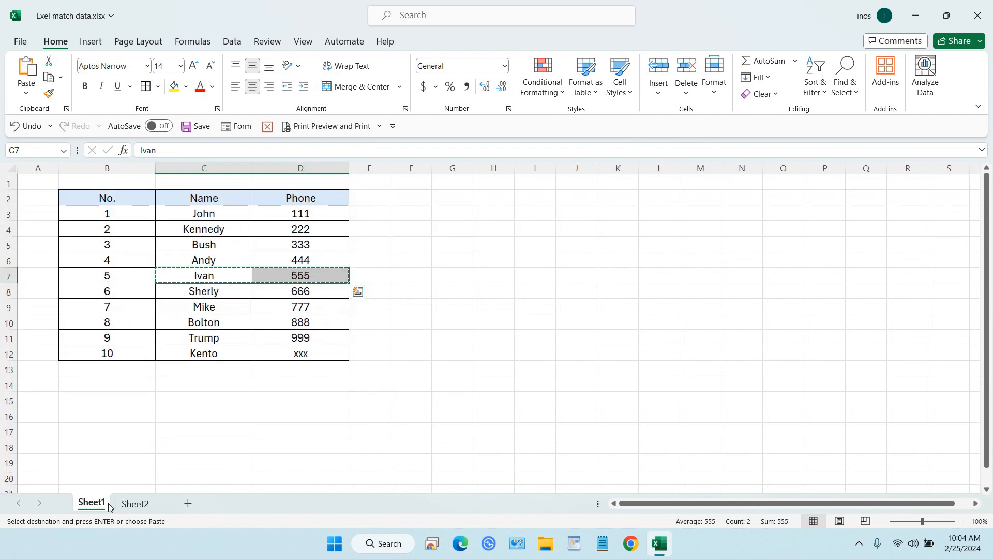
drag(204, 292, 262, 288)
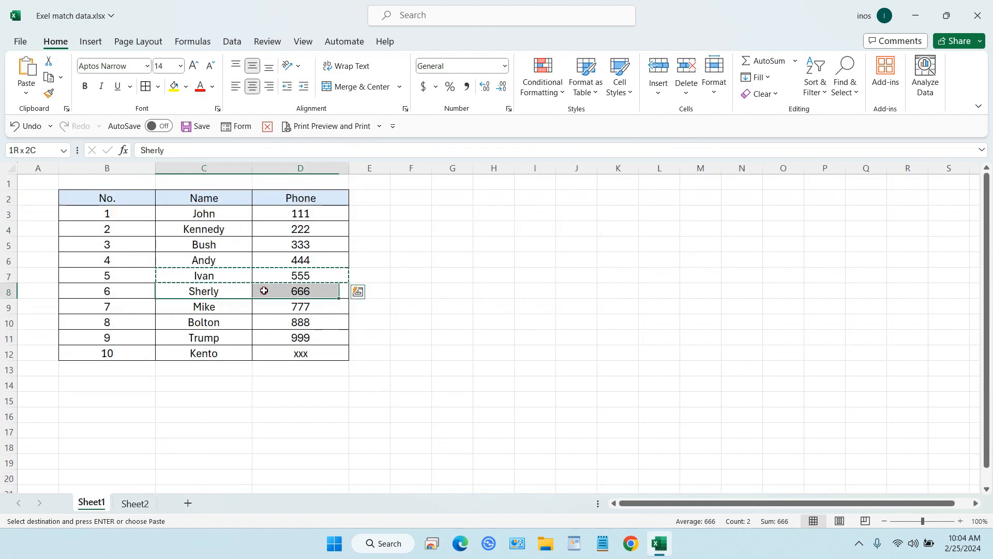
key(ctrl+c)
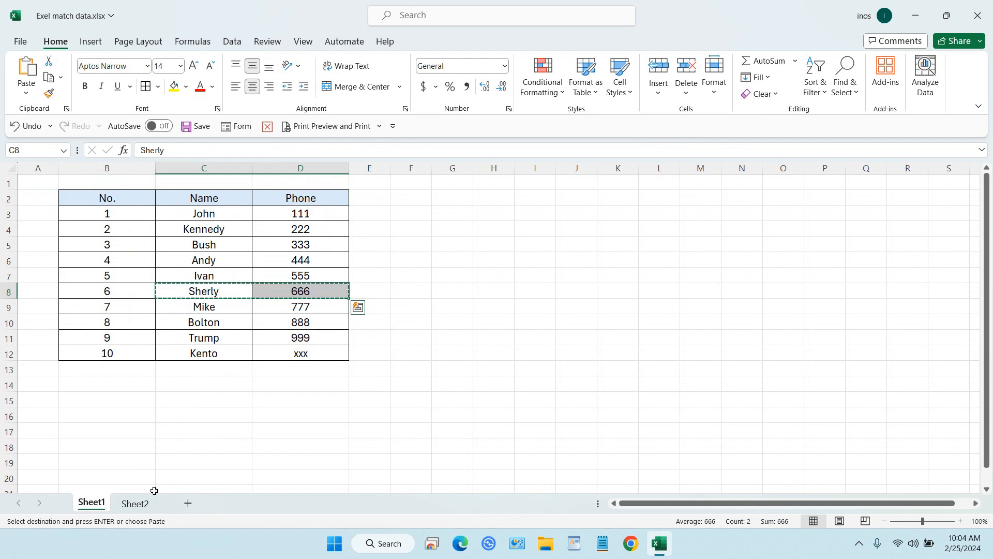
click(138, 502)
drag(202, 237, 271, 239)
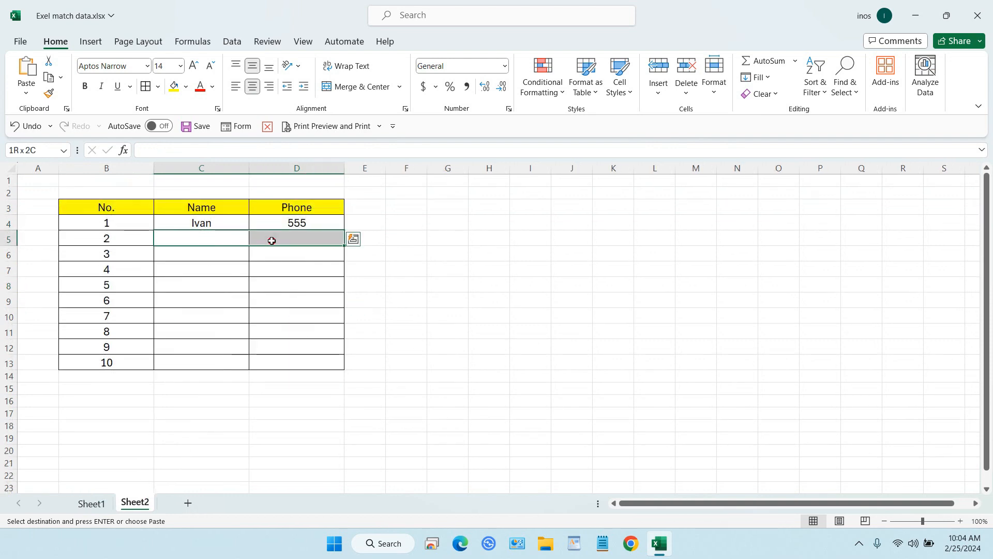
key(ctrl+v)
Copy the ten contact rows B3:D12 from Sheet1 to G4 of Sheet2, and clear the already used contacts in H8:I9.
click(91, 503)
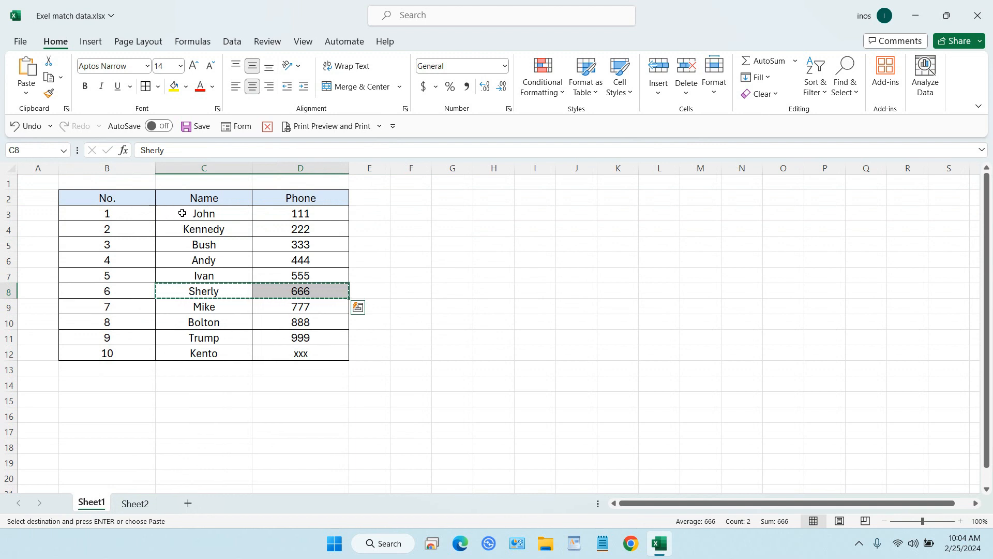
drag(129, 221, 291, 357)
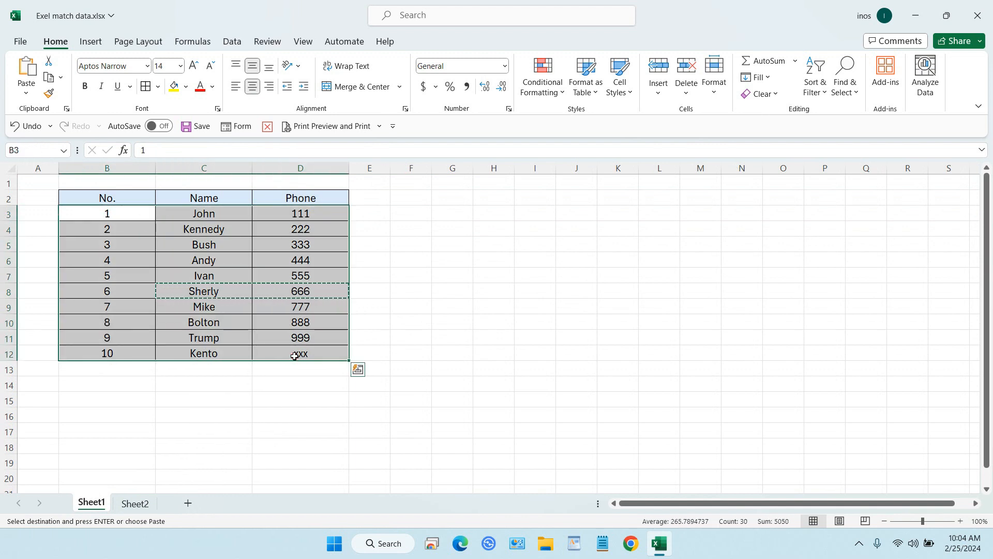
click(134, 503)
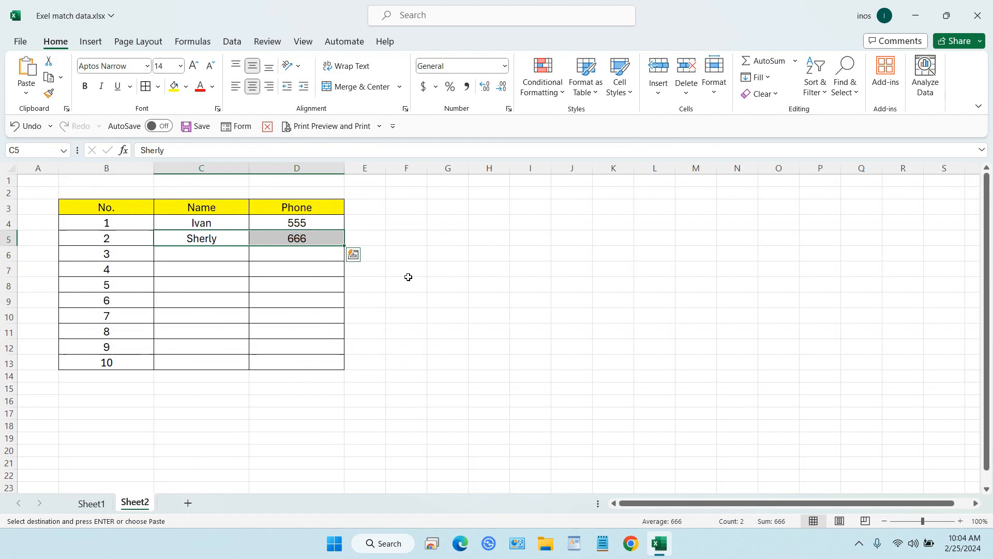
click(449, 211)
click(459, 223)
key(ctrl+v)
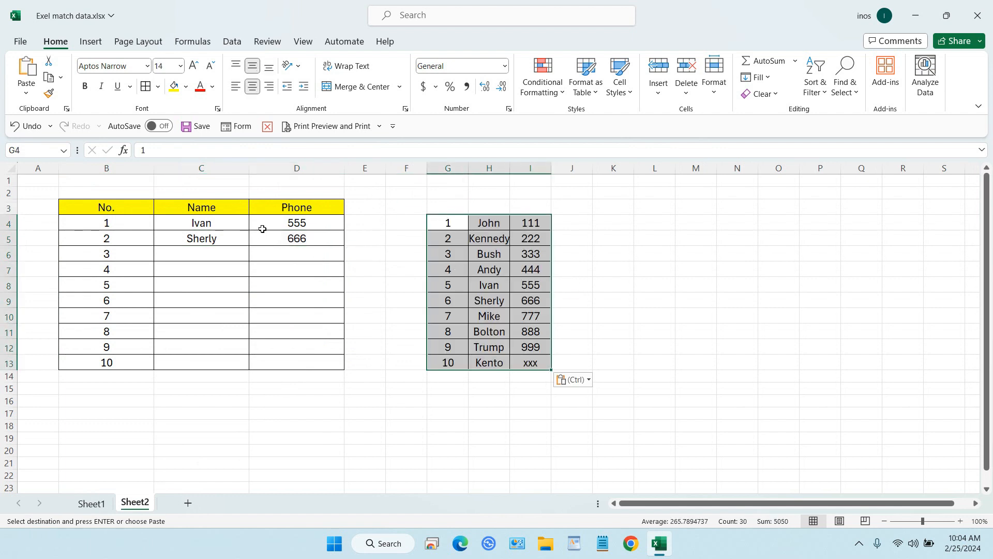
drag(485, 285, 520, 300)
key(Delete)
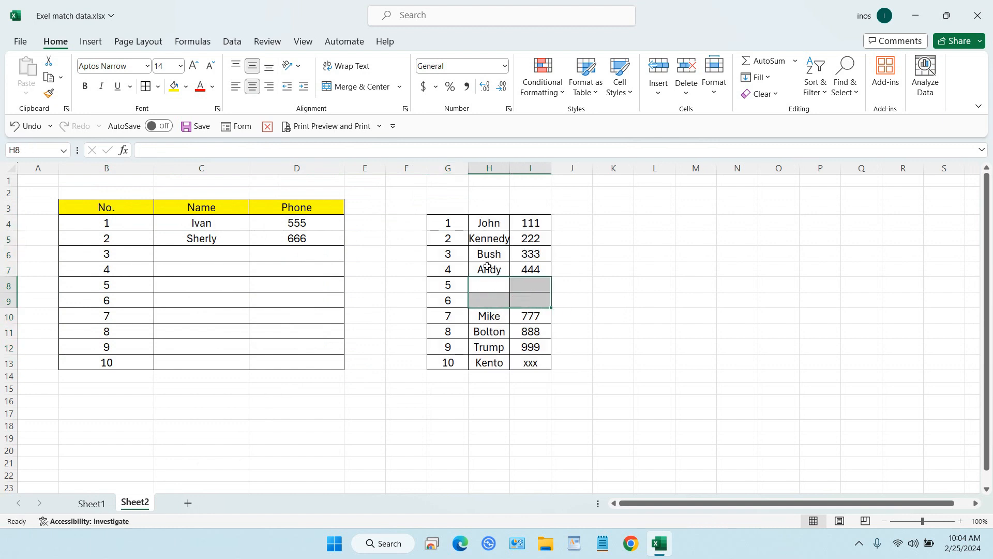
Copy the fourth contact from H7:I7 to C10 using the Formulas paste option, and clear H7:I7.
drag(487, 266, 527, 269)
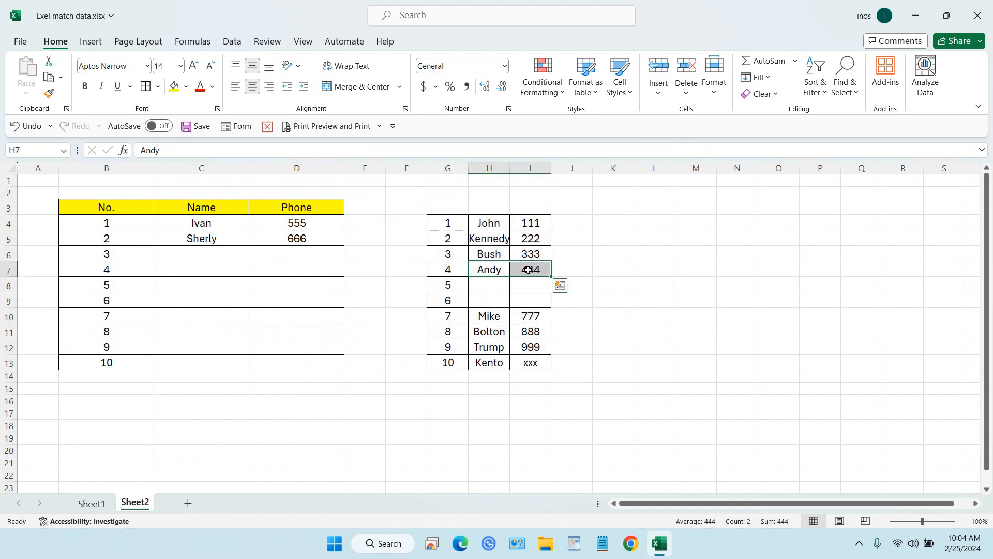
key(ctrl+c)
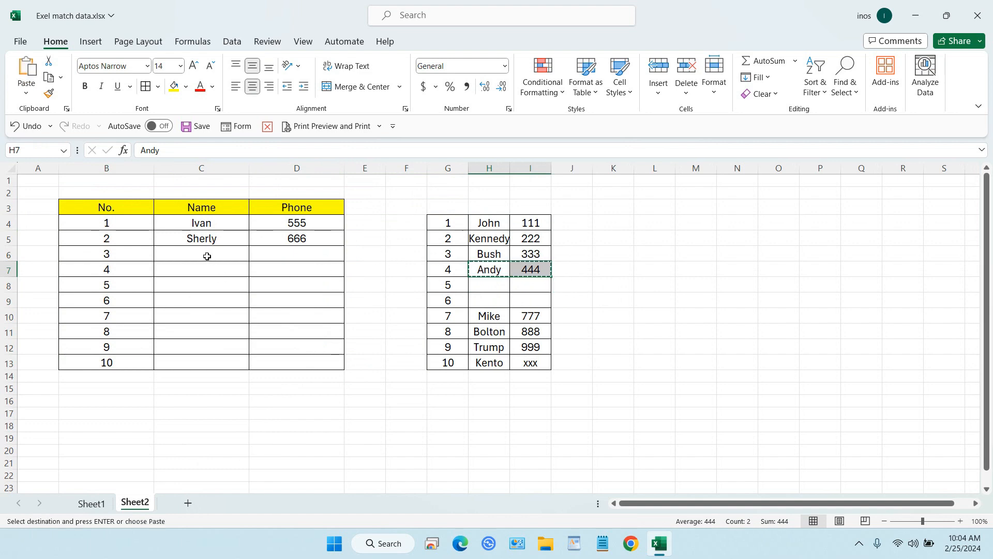
right_click(207, 256)
click(182, 315)
right_click(182, 316)
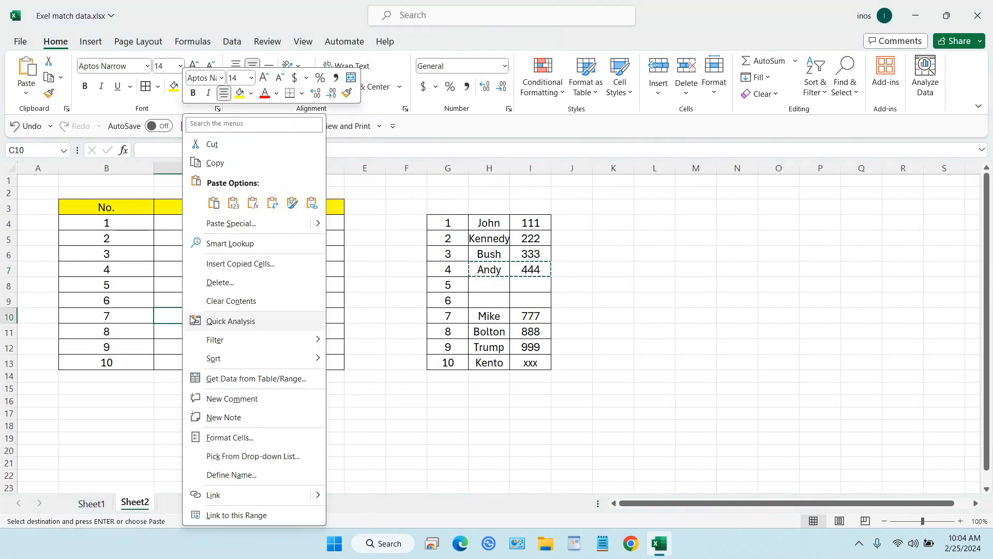
click(252, 203)
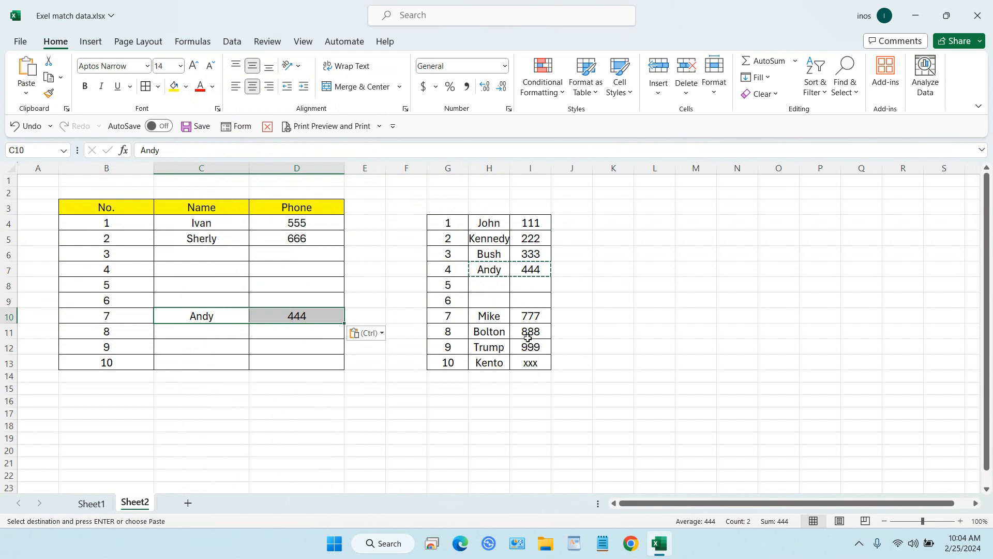
drag(488, 270, 531, 274)
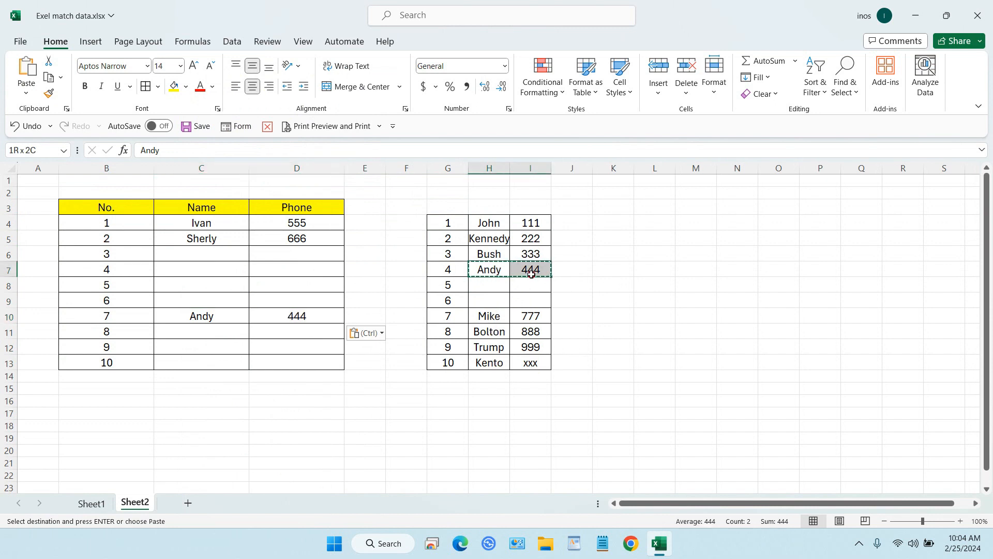
key(Delete)
Copy the seventh contact from H10:I10 to C6 as values, and clear H10:I10.
drag(492, 315, 533, 318)
right_click(534, 321)
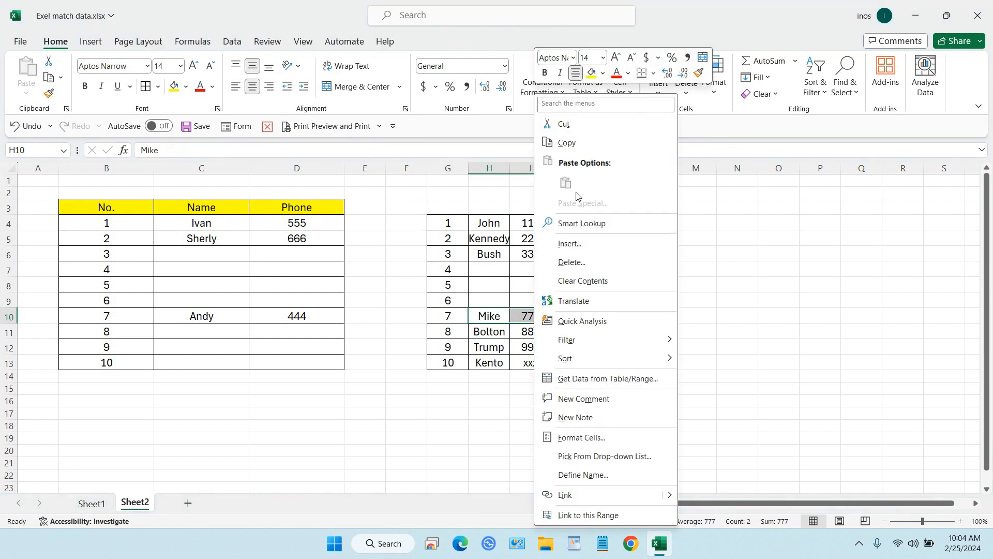
click(567, 142)
click(227, 255)
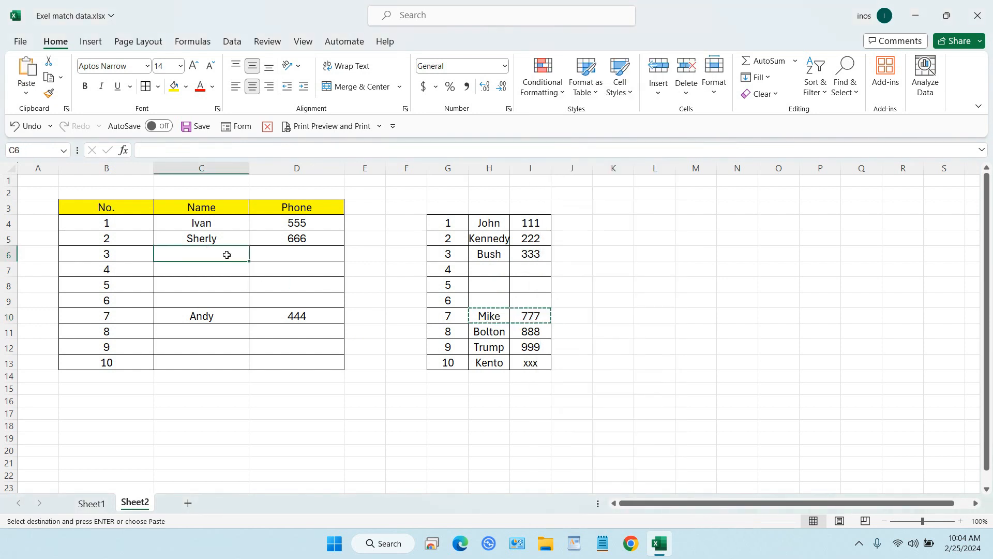
right_click(240, 253)
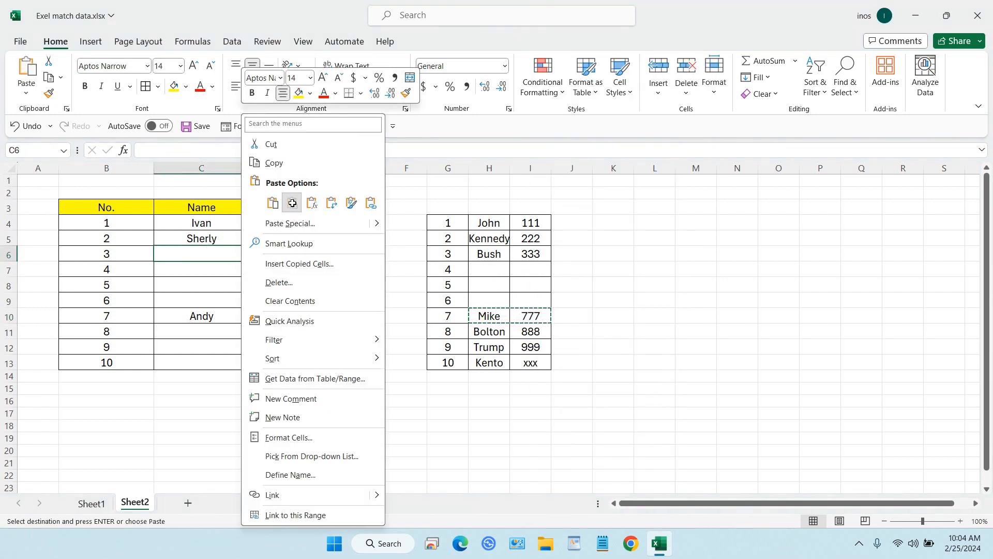
click(293, 203)
drag(486, 316, 540, 318)
key(Delete)
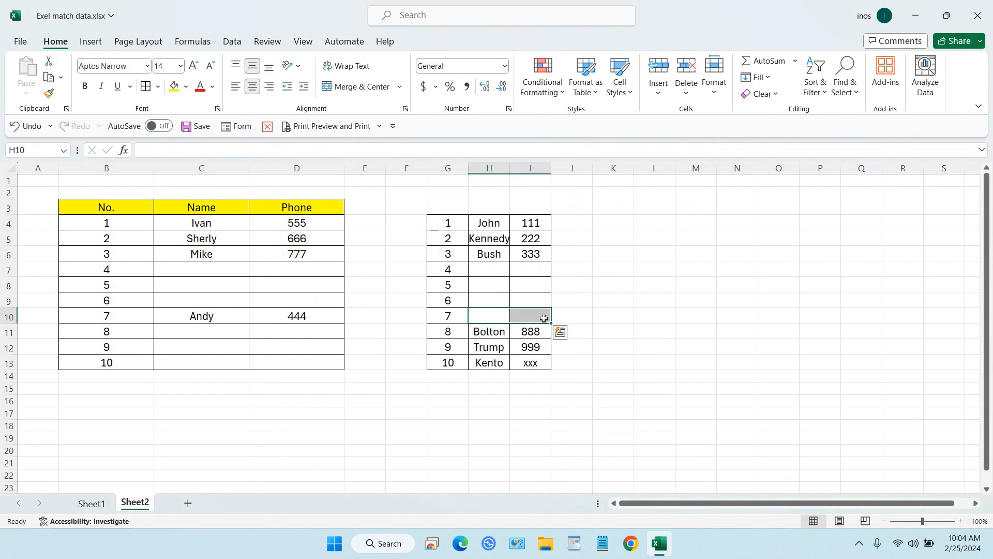
Copy the ninth contact from H12:I12 to C7 as values, and clear H12:I12.
drag(493, 347, 535, 350)
key(ctrl+c)
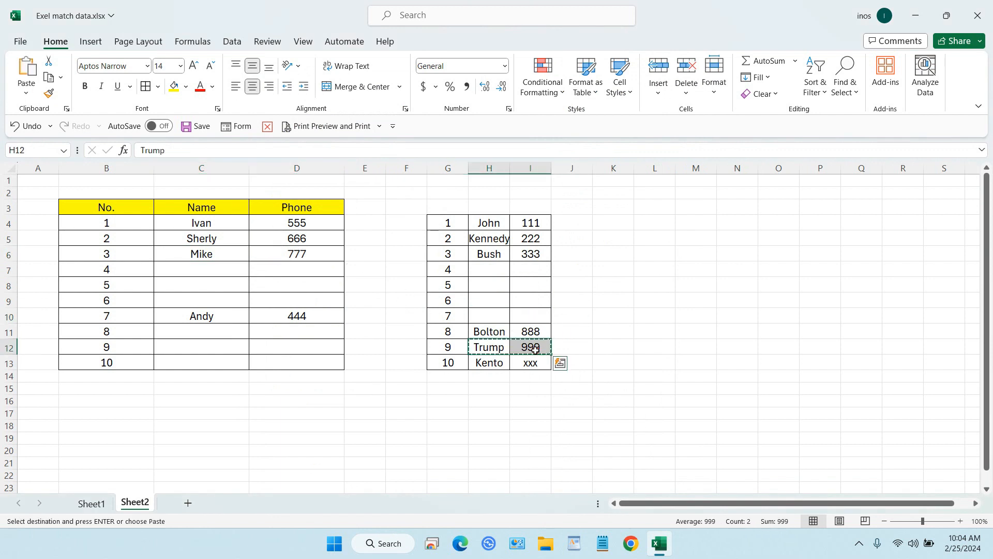
right_click(197, 271)
click(251, 205)
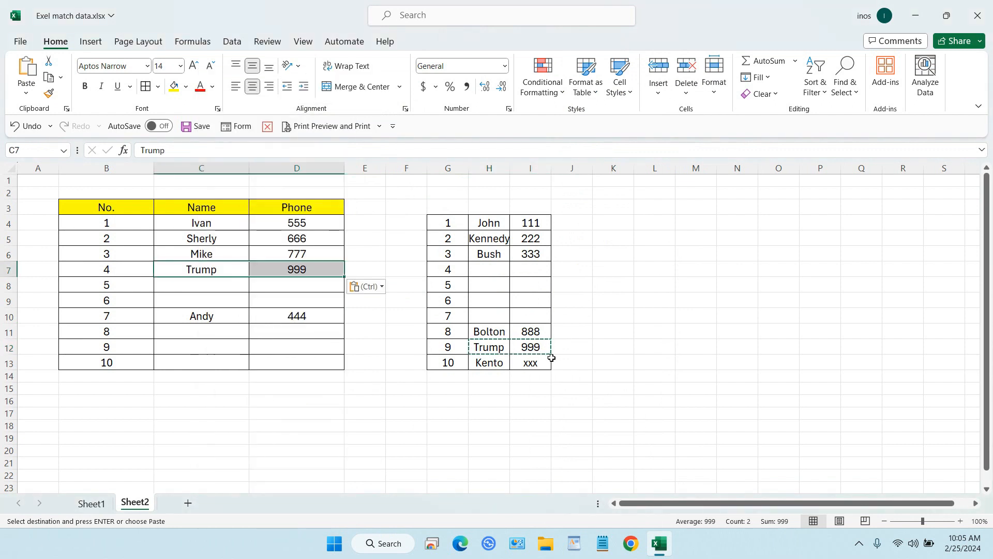
drag(489, 348, 524, 364)
key(Delete)
Copy the tenth contact from H13:I13 to C8 as values, and clear H13:I13.
key(ctrl+c)
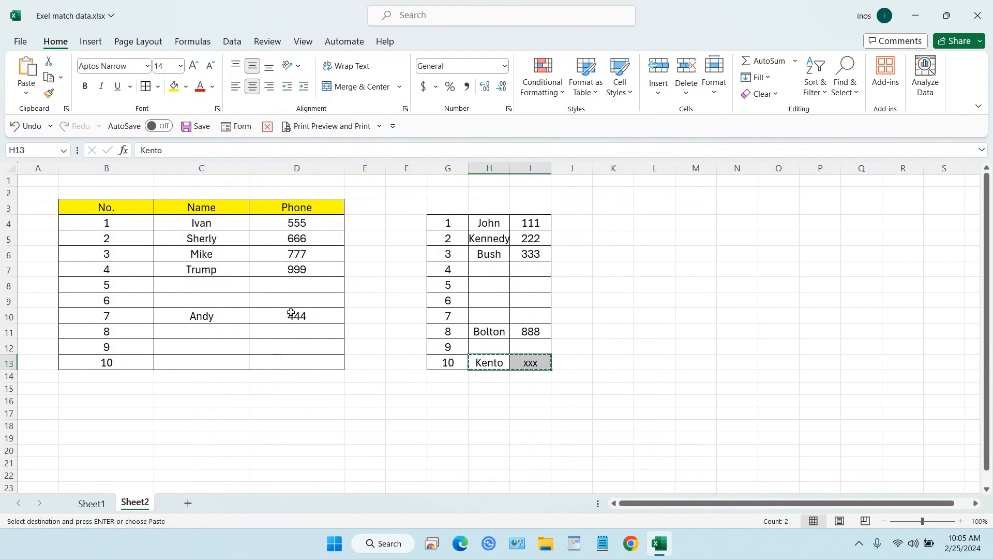
right_click(232, 285)
click(283, 202)
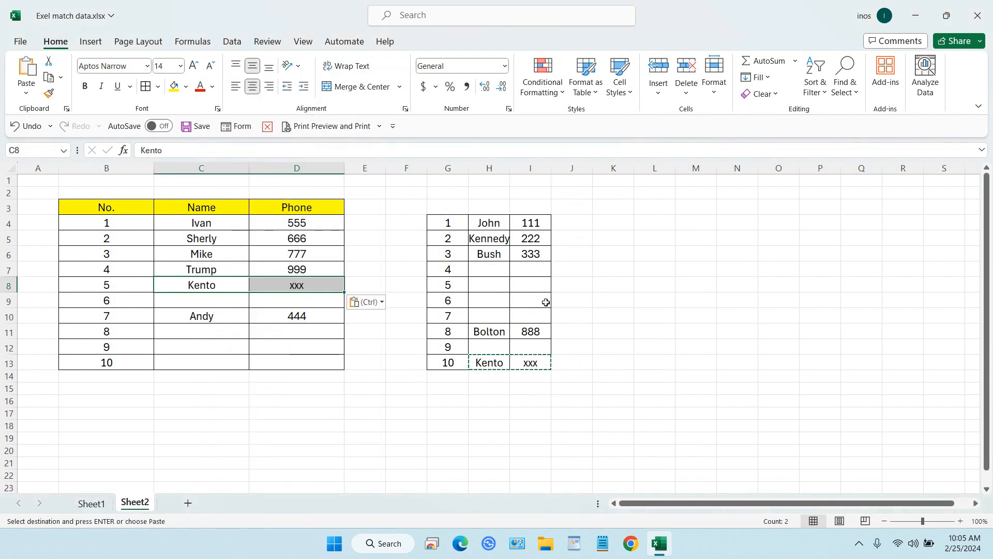
drag(483, 362, 533, 362)
key(Delete)
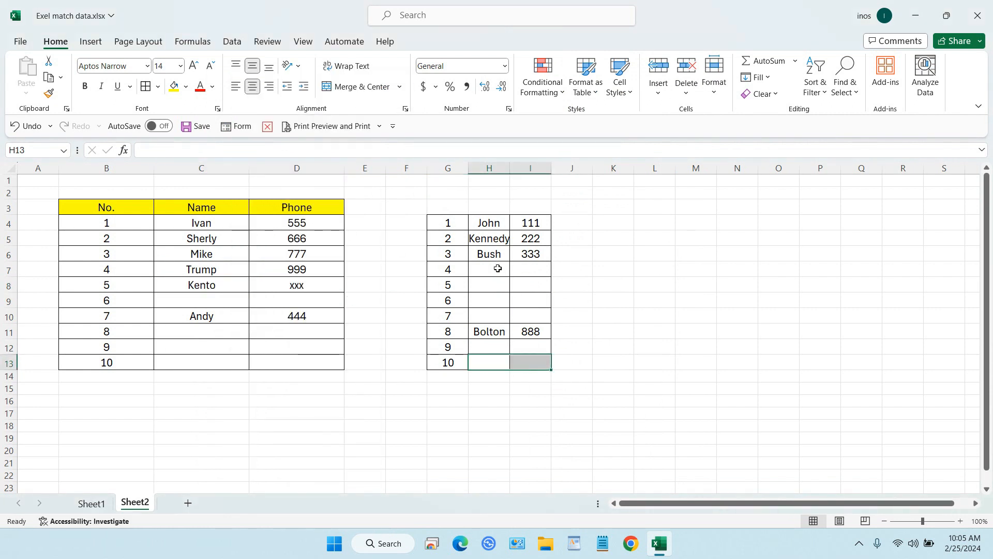
Copy the second contact from H5:I5 to C9 as values, and clear H5:I5.
drag(477, 240, 529, 241)
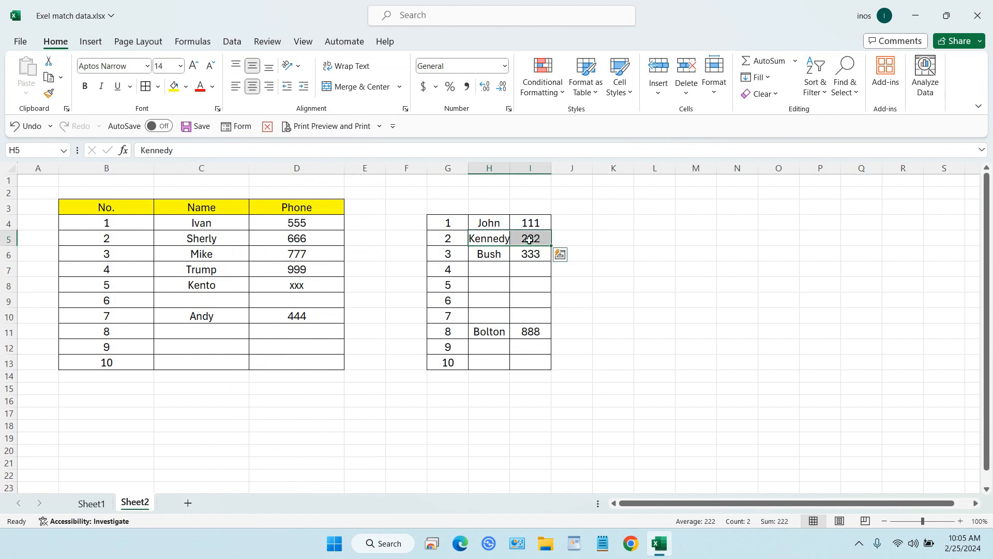
right_click(529, 243)
click(562, 143)
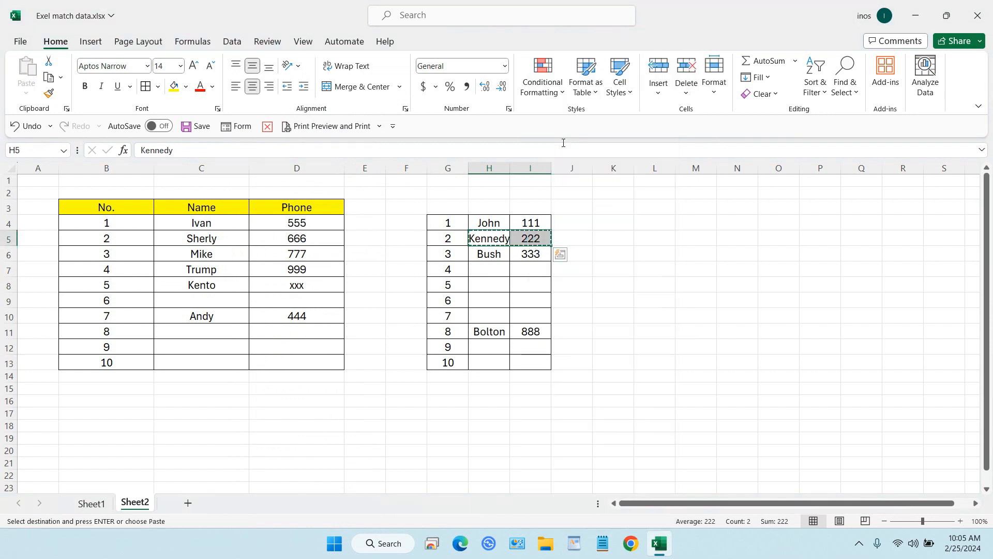
click(220, 298)
right_click(219, 297)
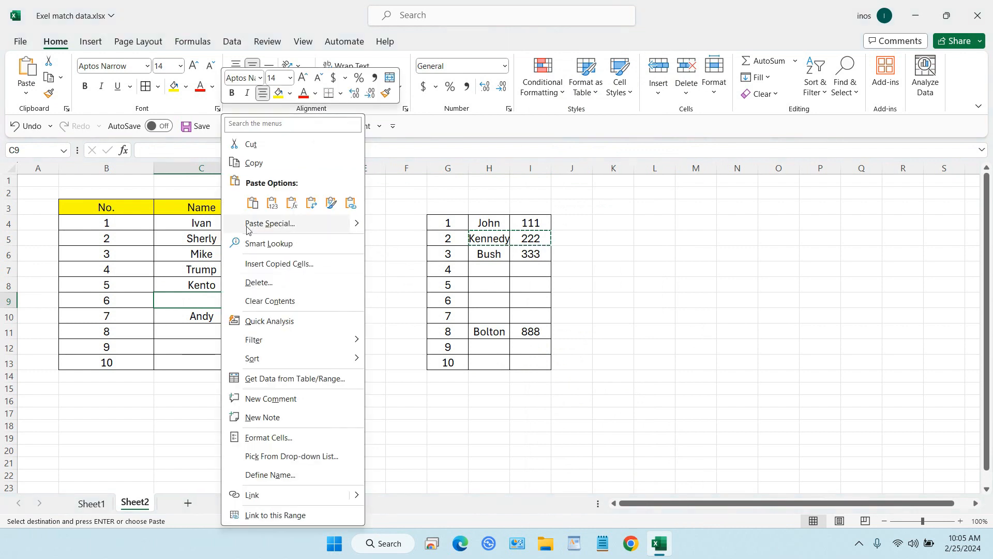
click(272, 204)
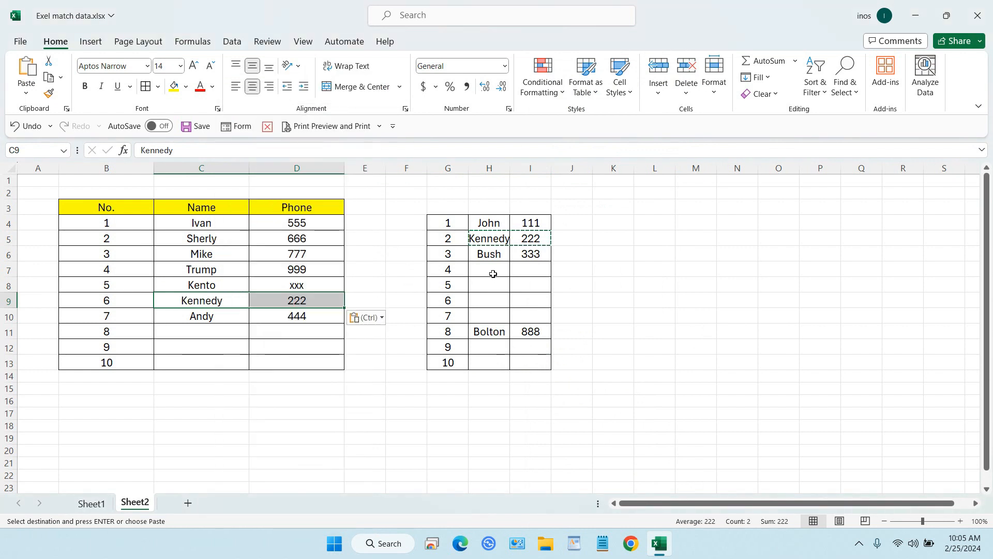
drag(473, 239, 522, 240)
key(Delete)
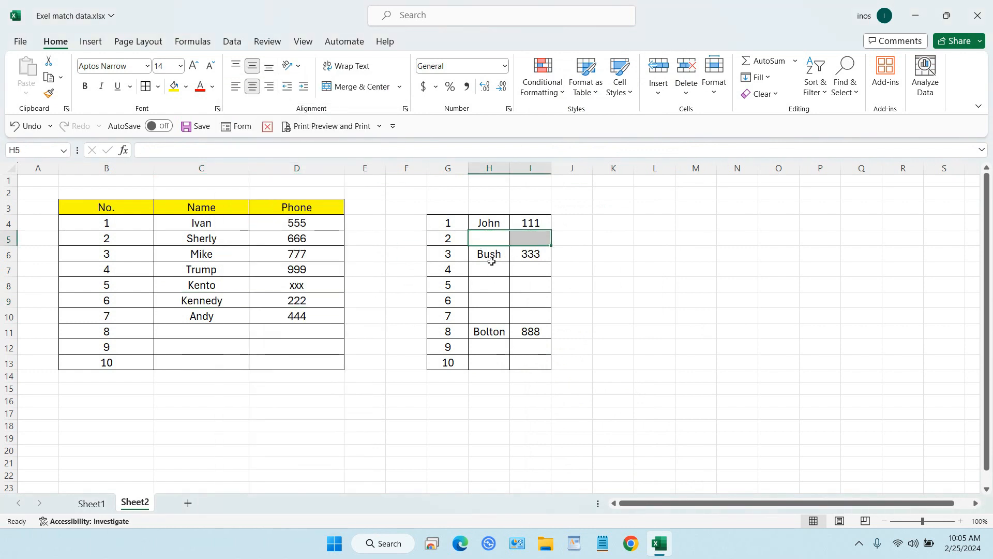
Copy the third contact from H6:I6 to C11, and clear H6:I6.
click(479, 253)
drag(490, 331, 529, 334)
drag(492, 253, 515, 255)
key(ctrl+c)
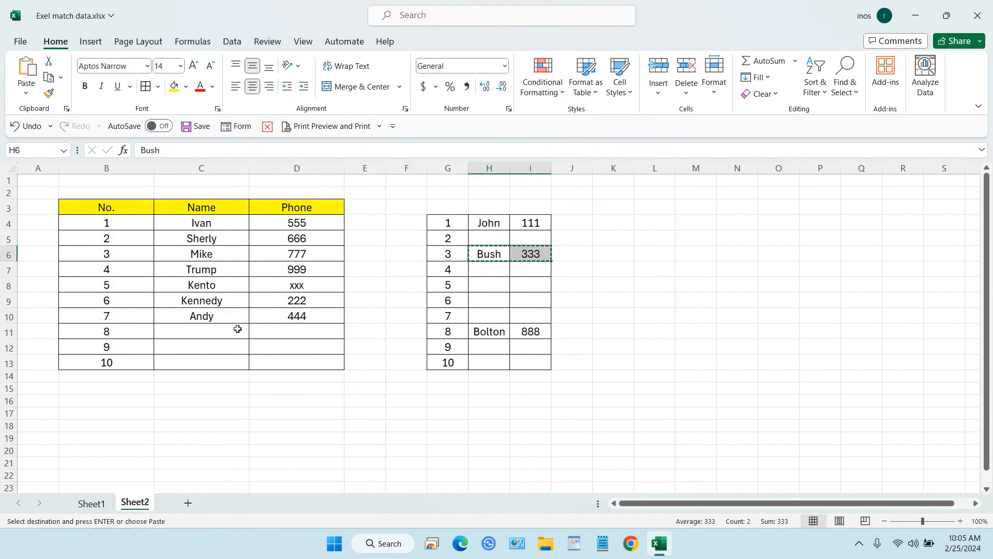
right_click(231, 330)
click(265, 202)
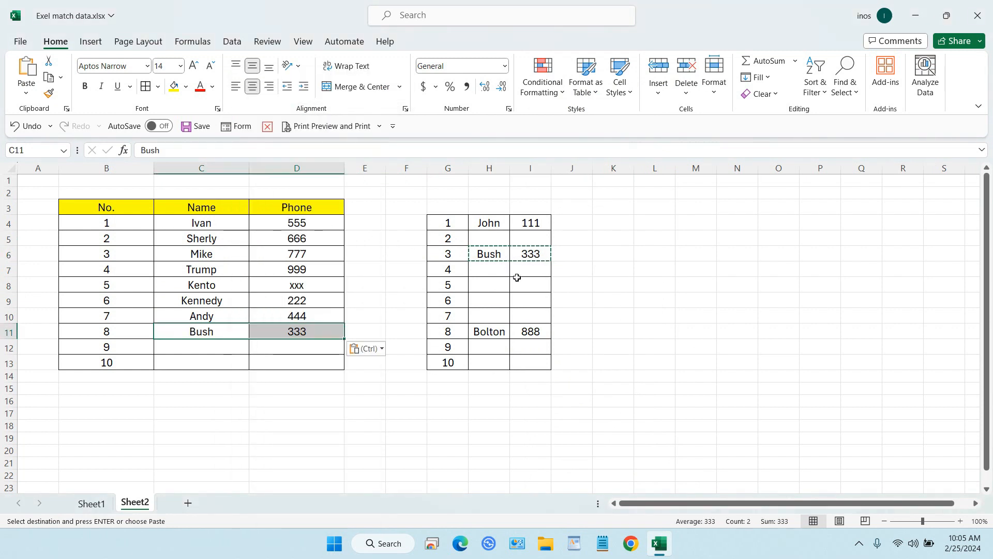
click(506, 254)
drag(509, 255, 522, 254)
key(Delete)
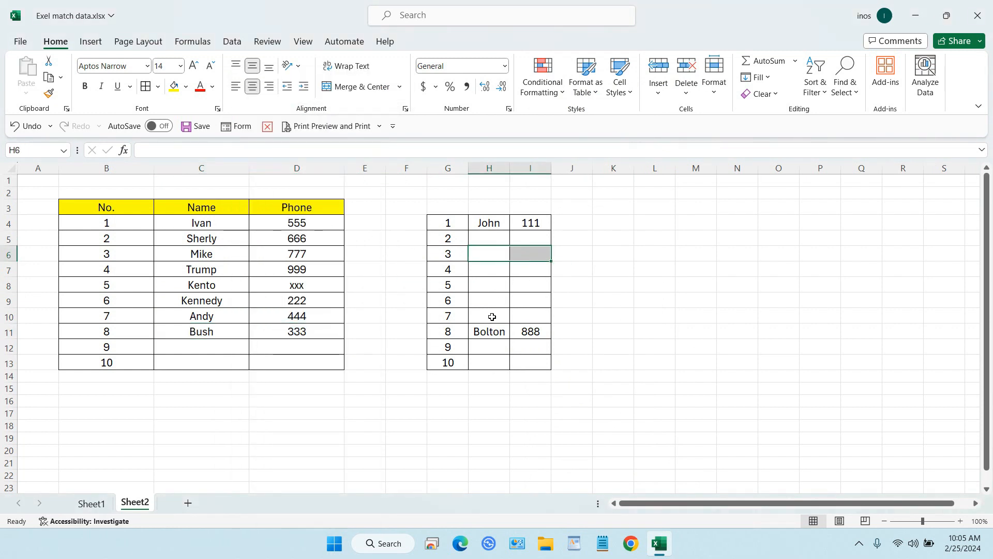
Copy the eighth contact from H11:I11 to C13, and clear H11:I11.
drag(490, 331, 519, 335)
key(ctrl+c)
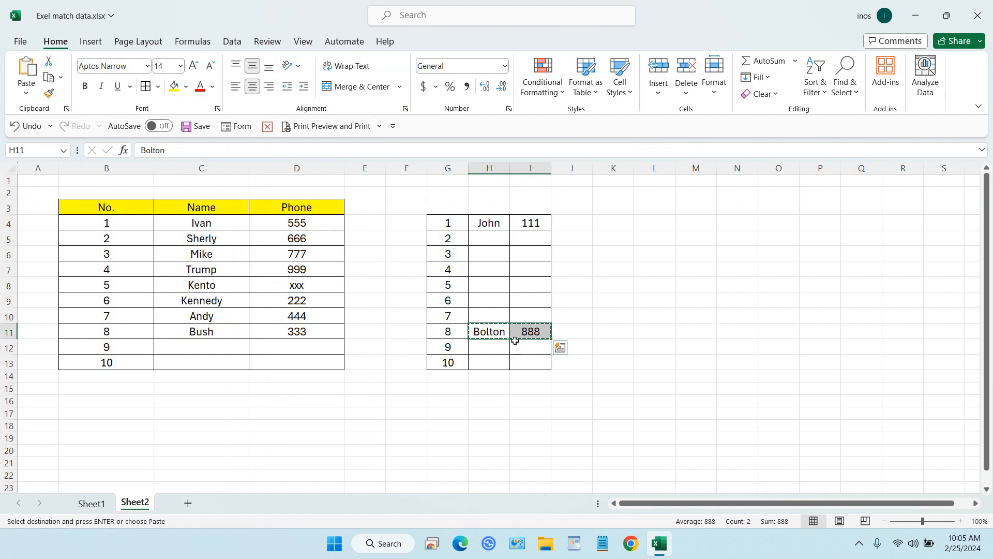
click(226, 364)
right_click(225, 363)
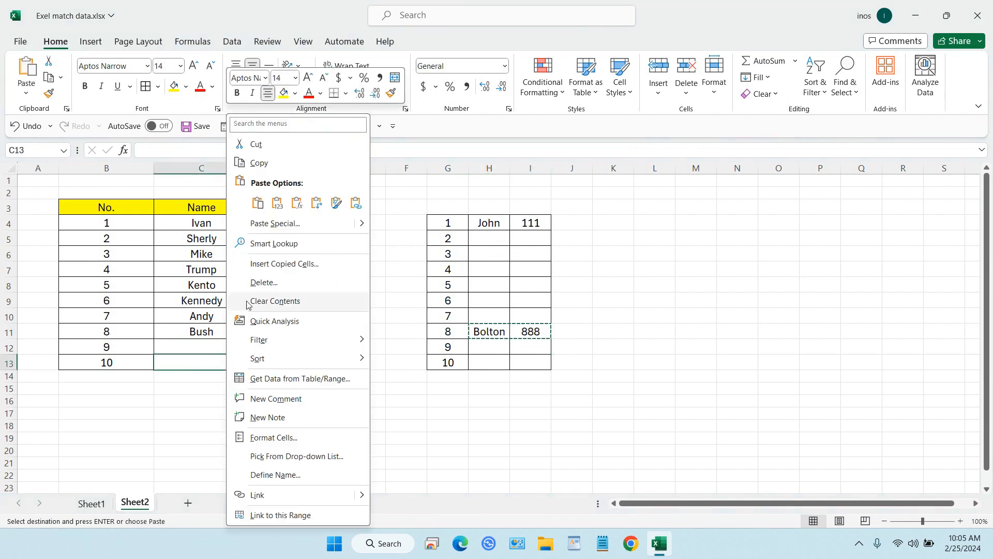
click(261, 200)
drag(508, 333, 528, 329)
key(Delete)
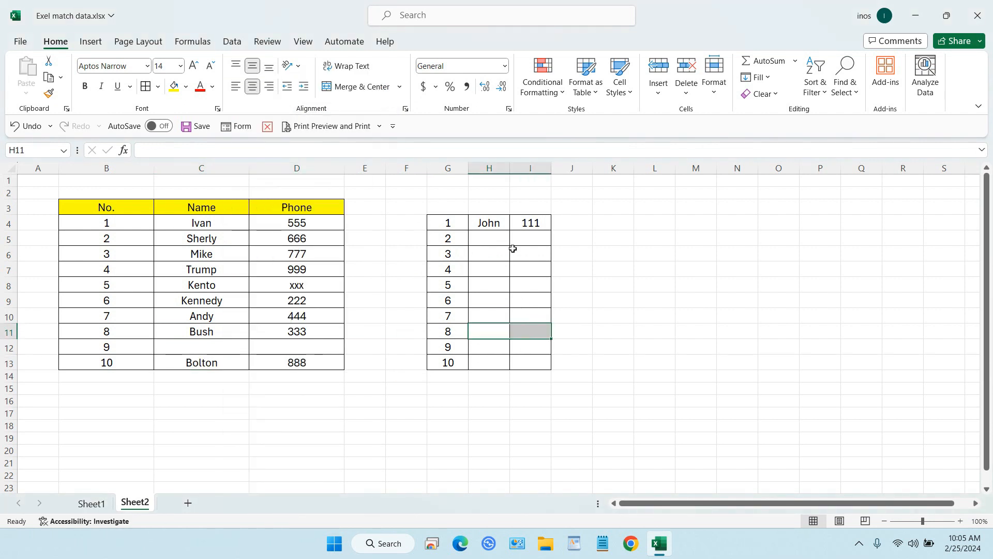
Copy the first contact from H4:I4 to C12 as values.
drag(492, 223, 518, 231)
key(ctrl+c)
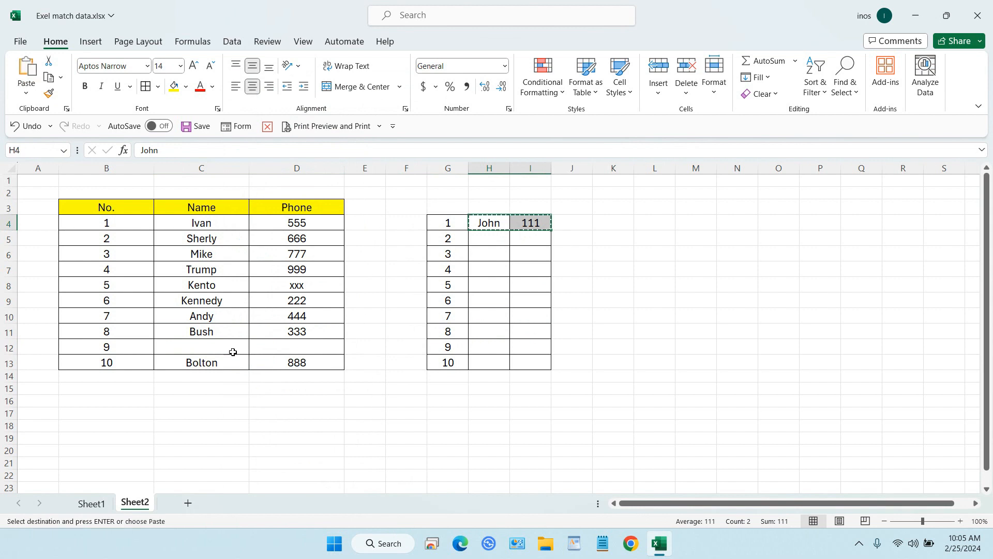
click(224, 349)
right_click(225, 352)
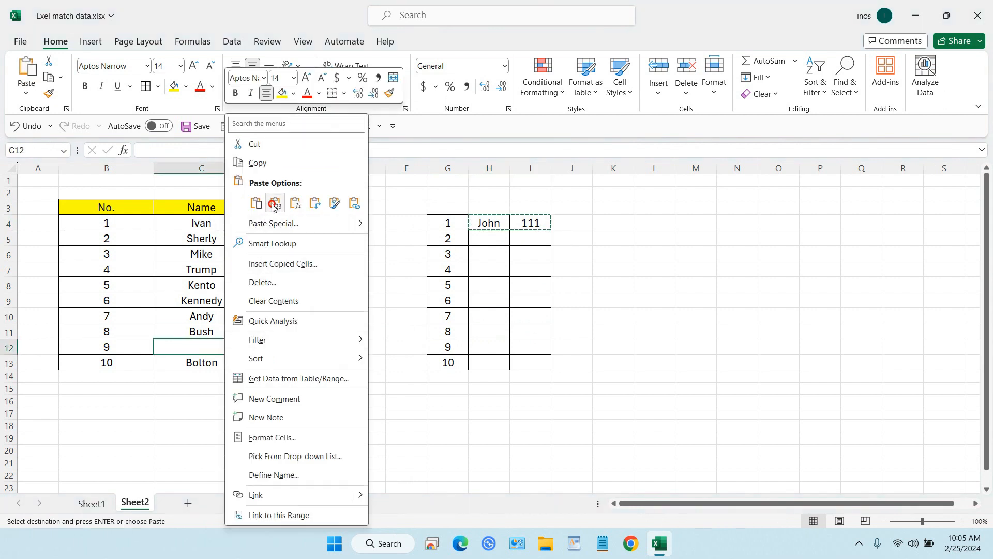
click(256, 202)
Delete columns G through I, which hold the helper list beside the Sheet2 table.
click(571, 376)
drag(447, 168, 539, 166)
right_click(539, 169)
click(599, 316)
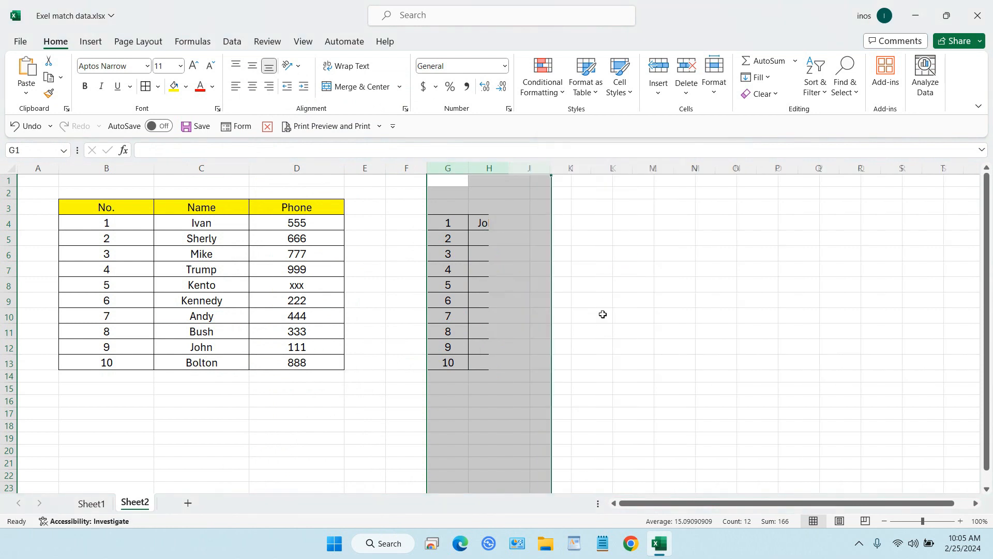
Clear the Phone entries in D4:D13 on Sheet2, and save the workbook from Sheet1.
drag(308, 226, 323, 357)
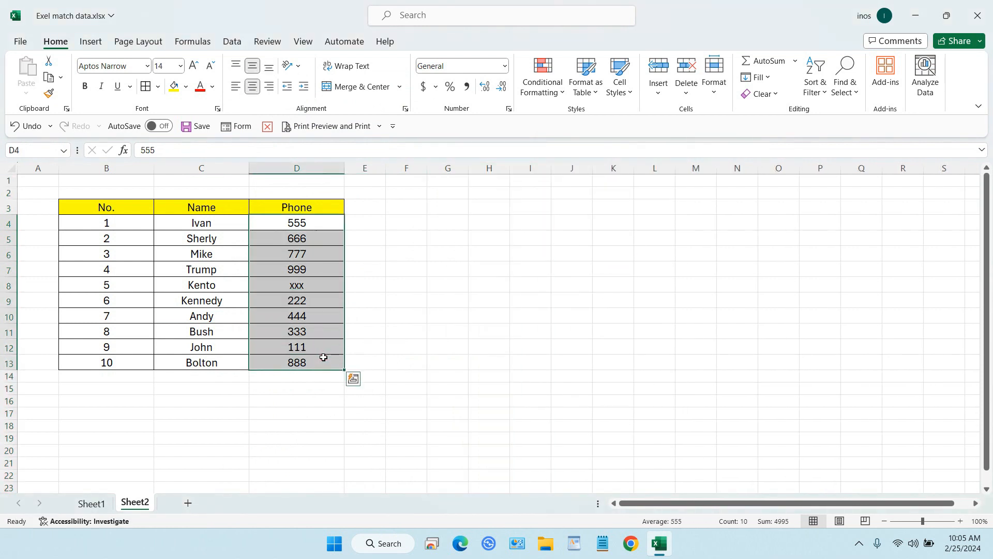
key(Delete)
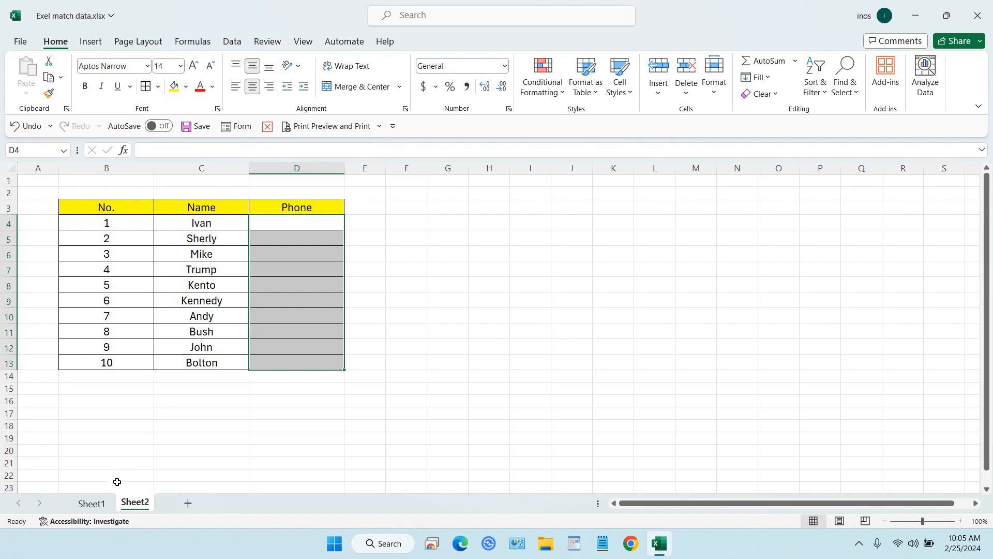
click(104, 504)
click(181, 245)
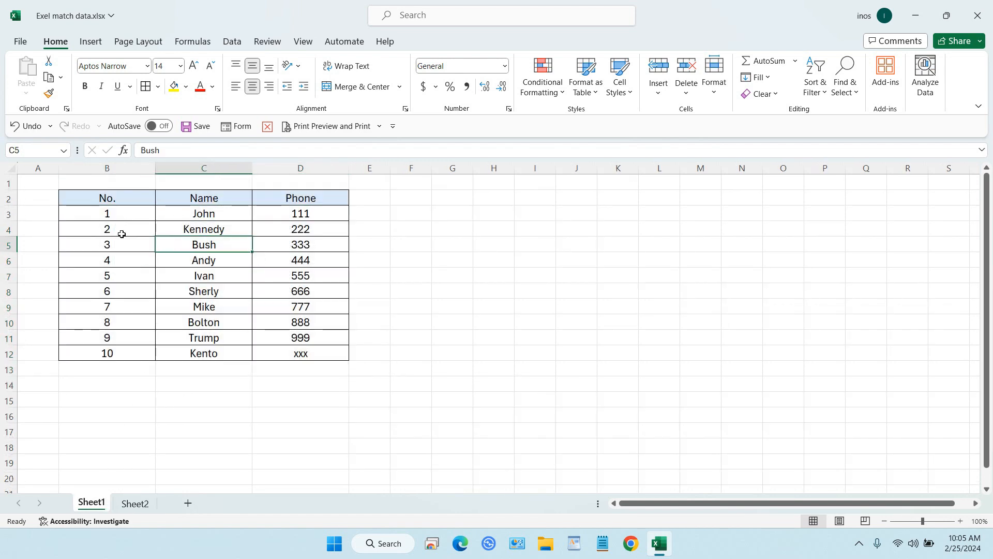
key(ctrl+s)
Compare the order of names and the Phone columns between the tables on Sheet1 and Sheet2.
click(134, 504)
click(202, 226)
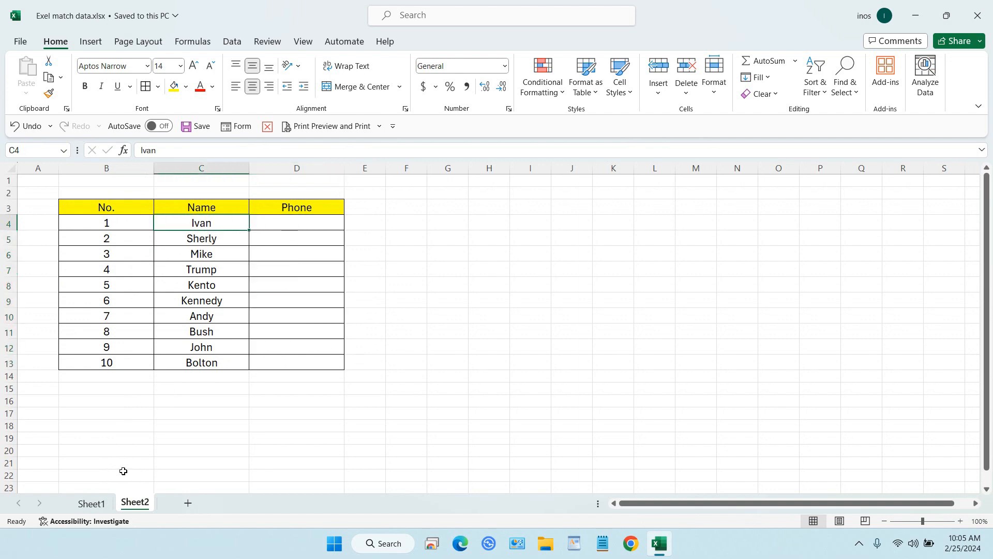
click(91, 503)
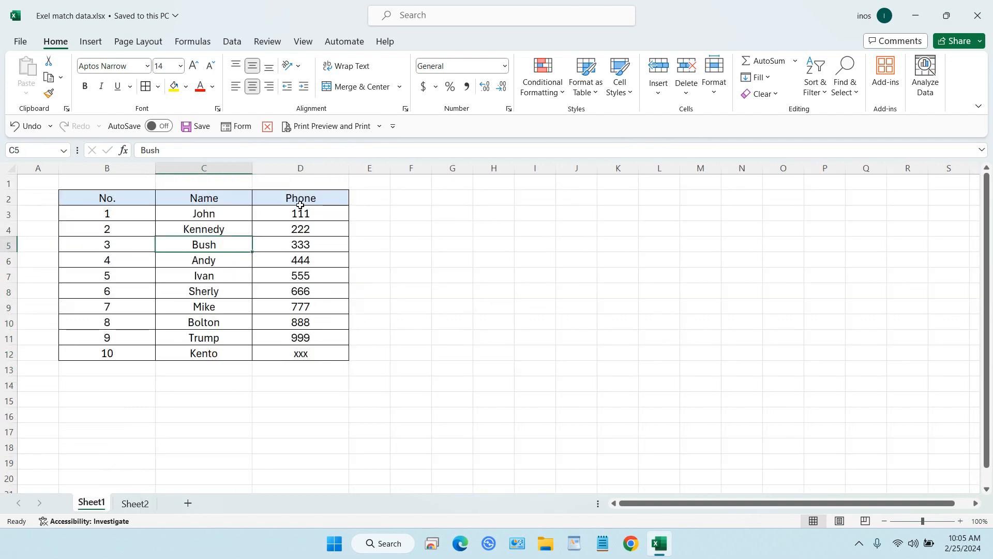
click(135, 503)
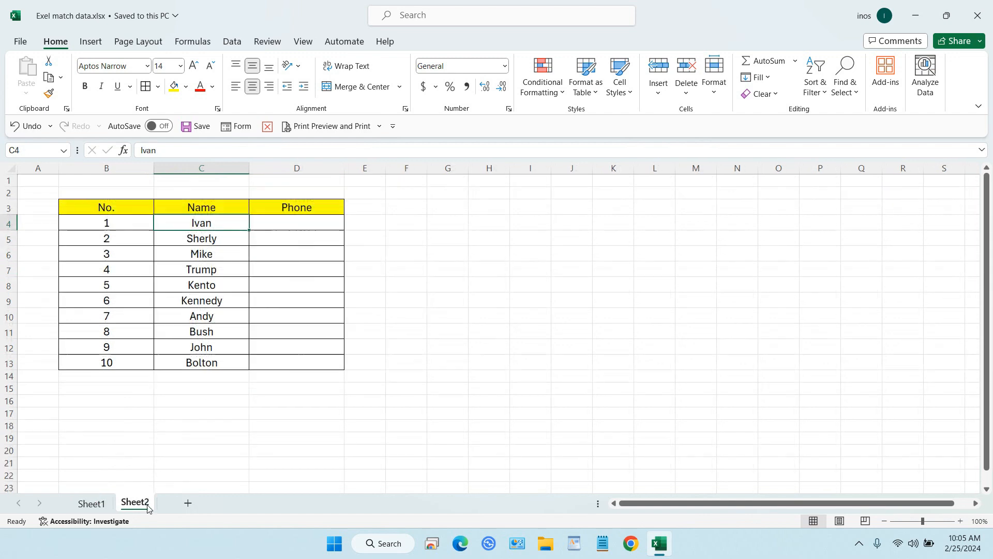
click(91, 503)
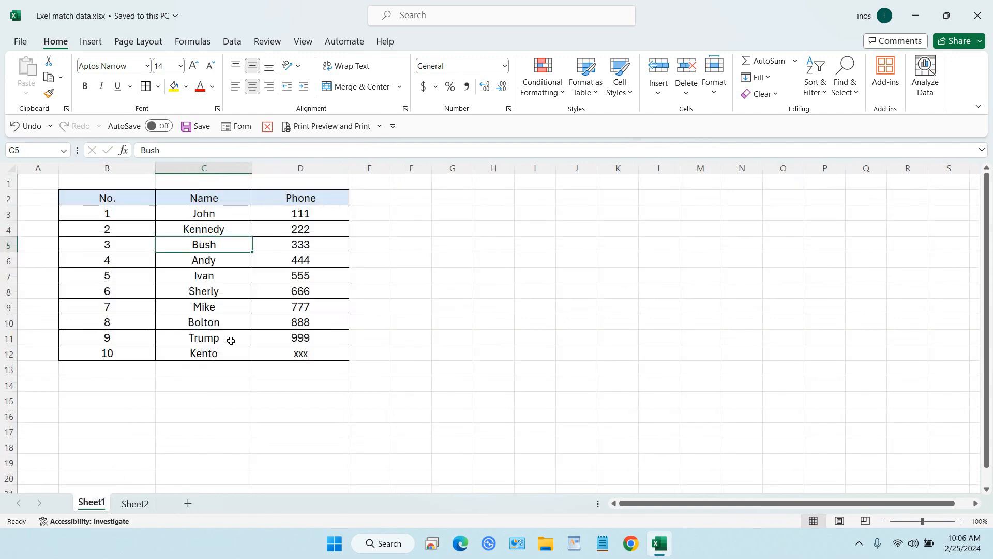
click(135, 503)
Copy the fifth contact's phone from D7 on Sheet1 to D4 on Sheet2 as a value.
click(91, 503)
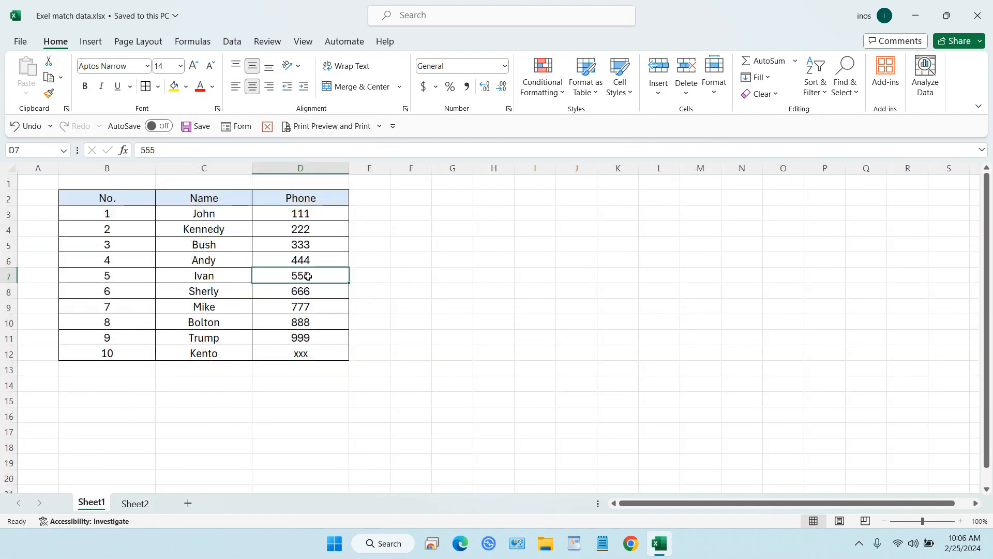
key(ctrl+c)
click(135, 503)
right_click(294, 224)
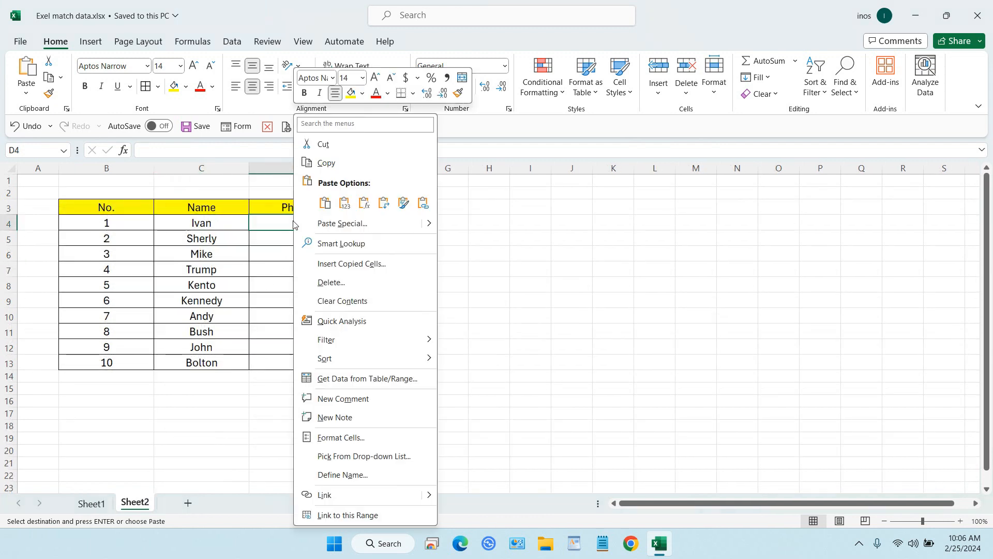
click(345, 202)
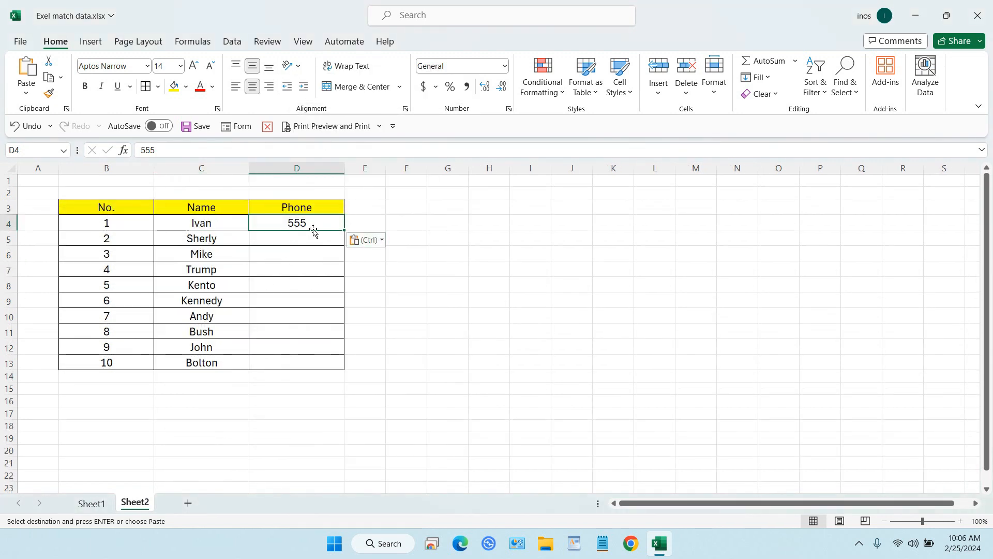
Copy the sixth contact's phone from D8 on Sheet1 to D5 on Sheet2 as a value, and clear D4:D5.
click(92, 503)
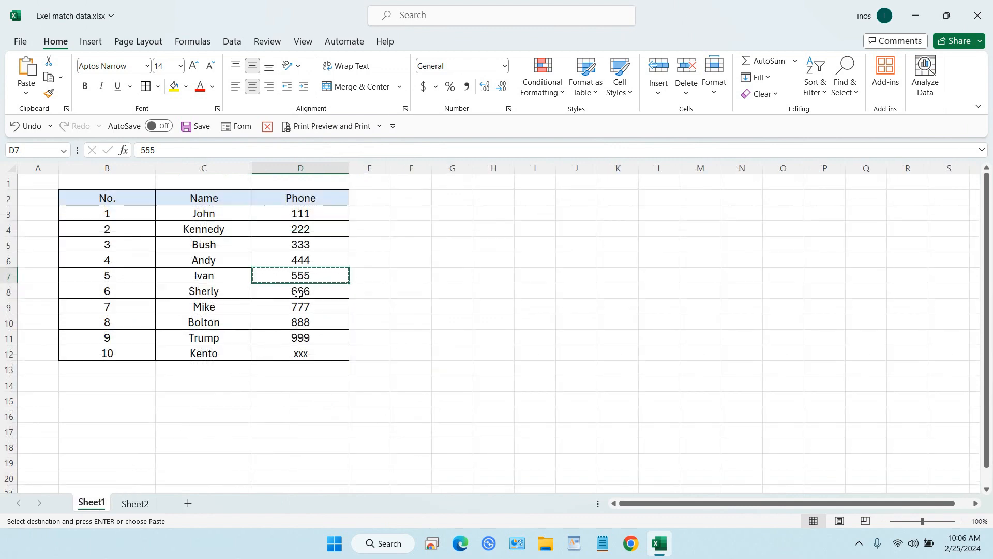
click(139, 501)
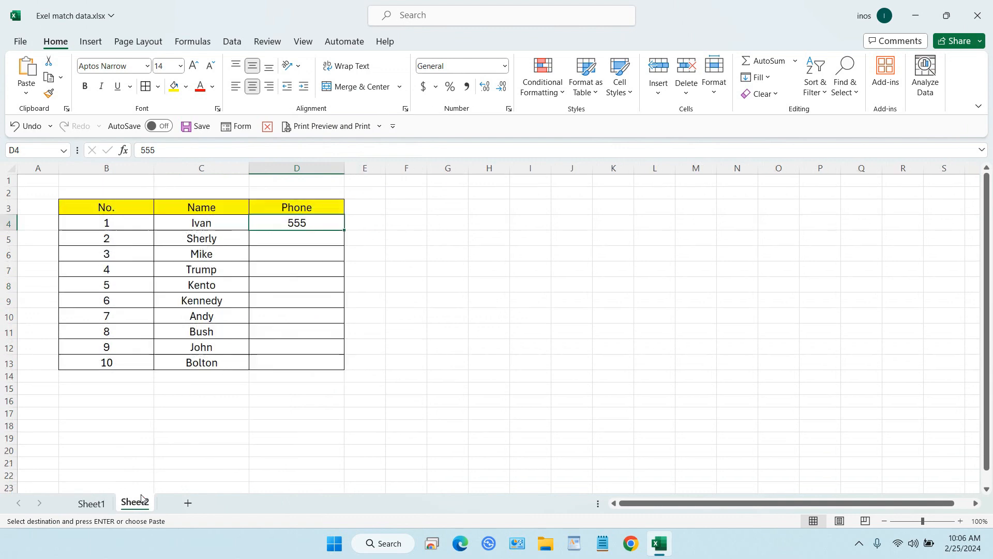
right_click(305, 239)
click(357, 203)
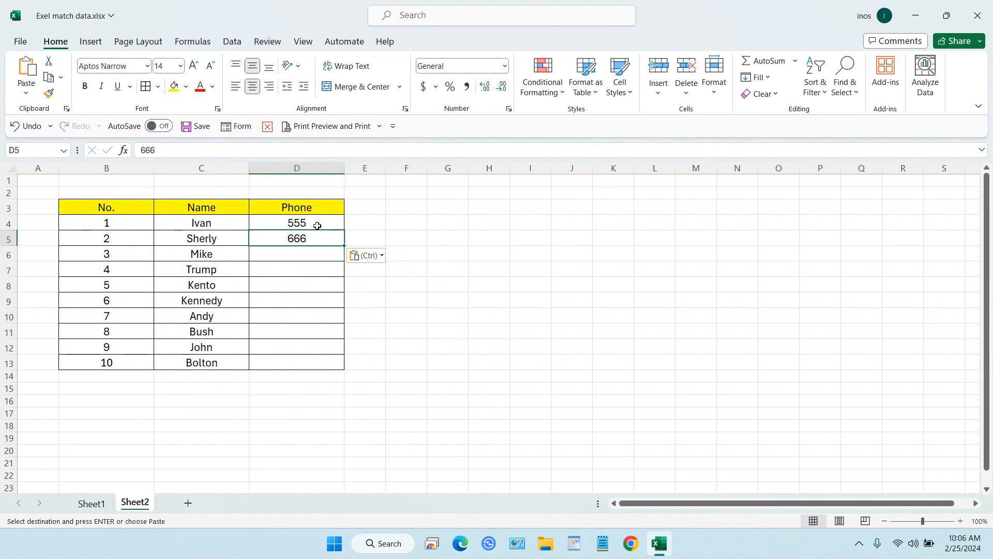
drag(317, 226, 322, 237)
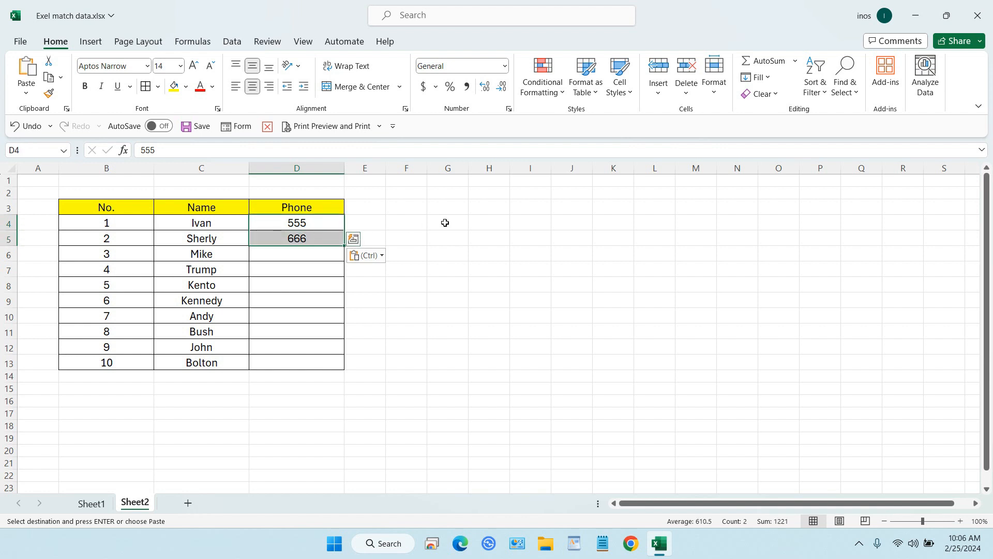
key(Delete)
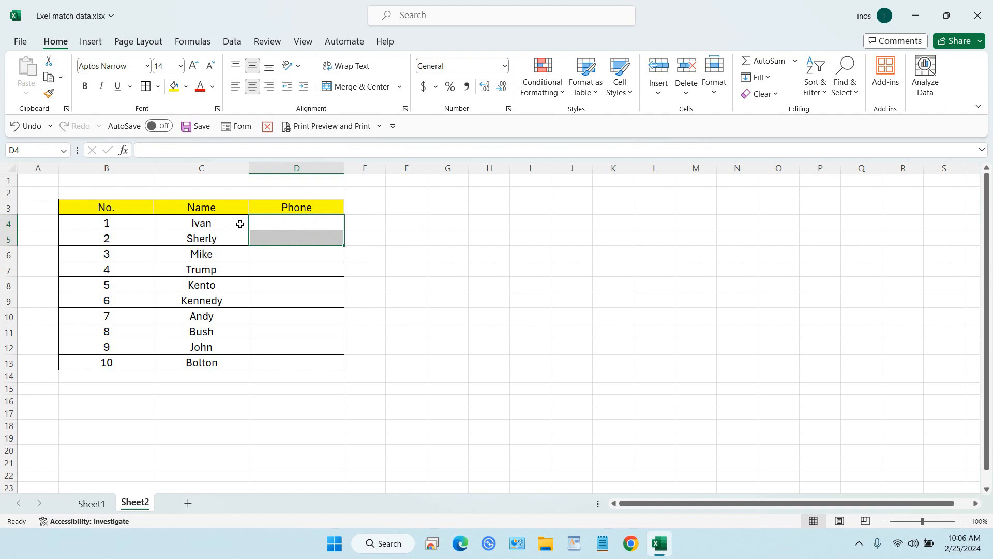
Start a VLOOKUP formula in D4 on Sheet2 with C4 as the lookup value.
click(256, 222)
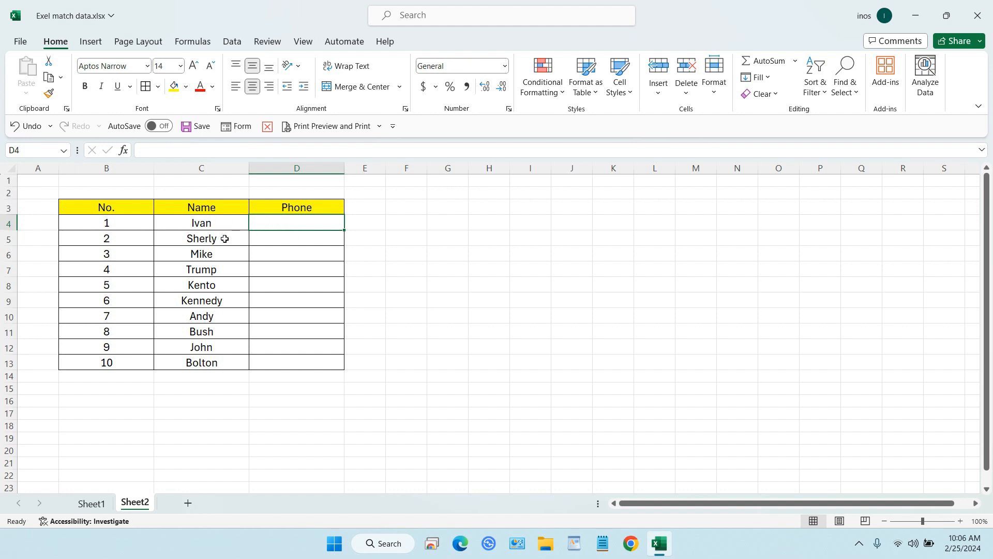
click(92, 503)
click(135, 504)
text(=)
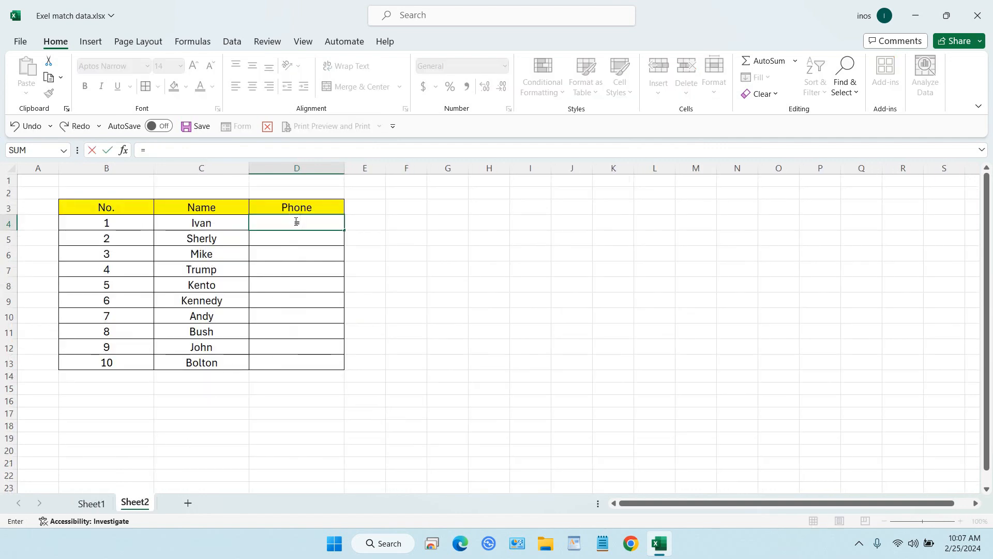
text(vloo)
key(Tab)
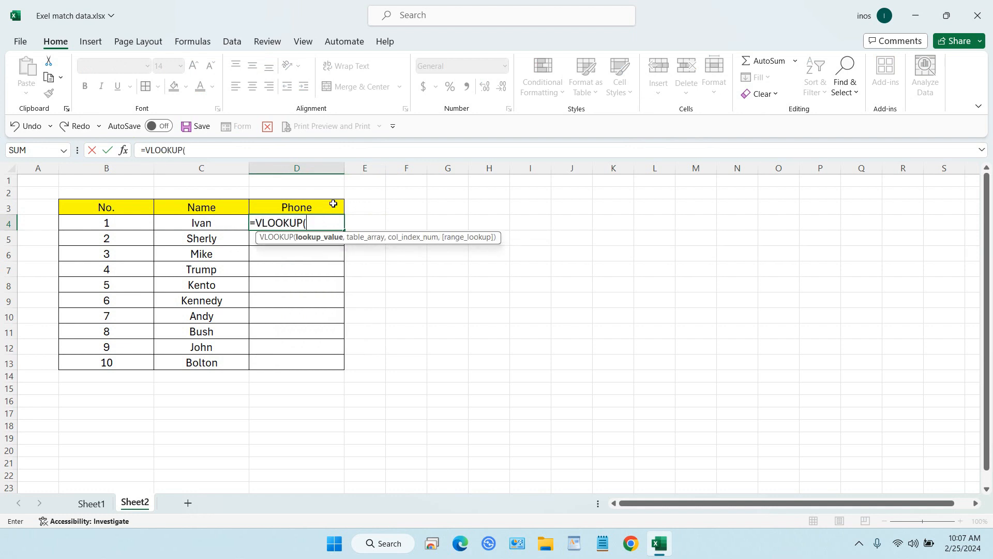
click(217, 222)
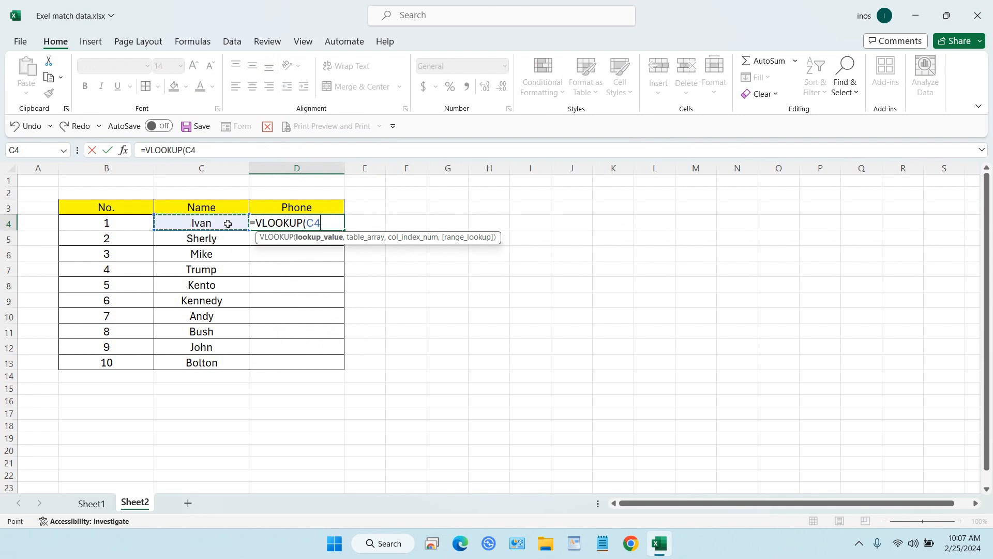
text(,)
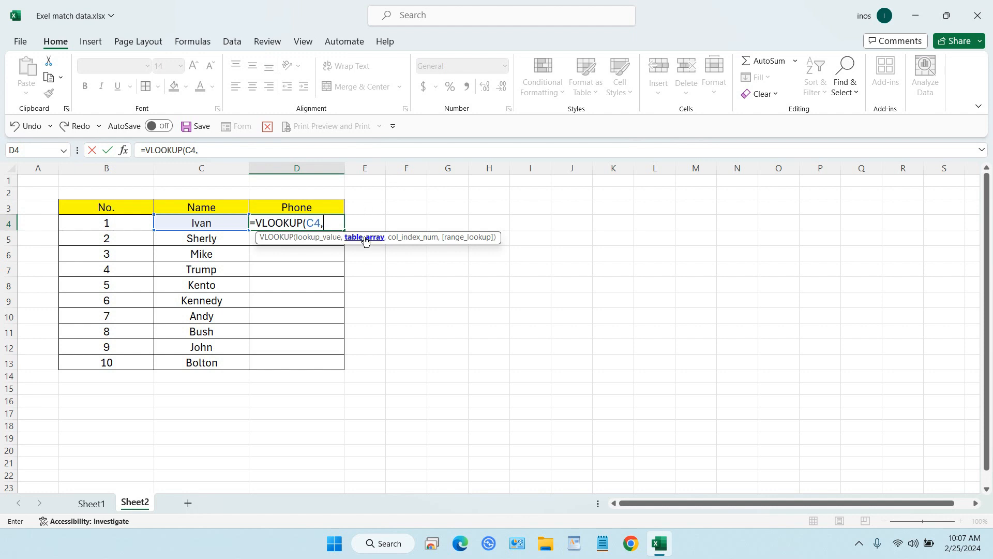
Set the table array of the D4 VLOOKUP formula to Sheet1!C3:D12.
click(91, 503)
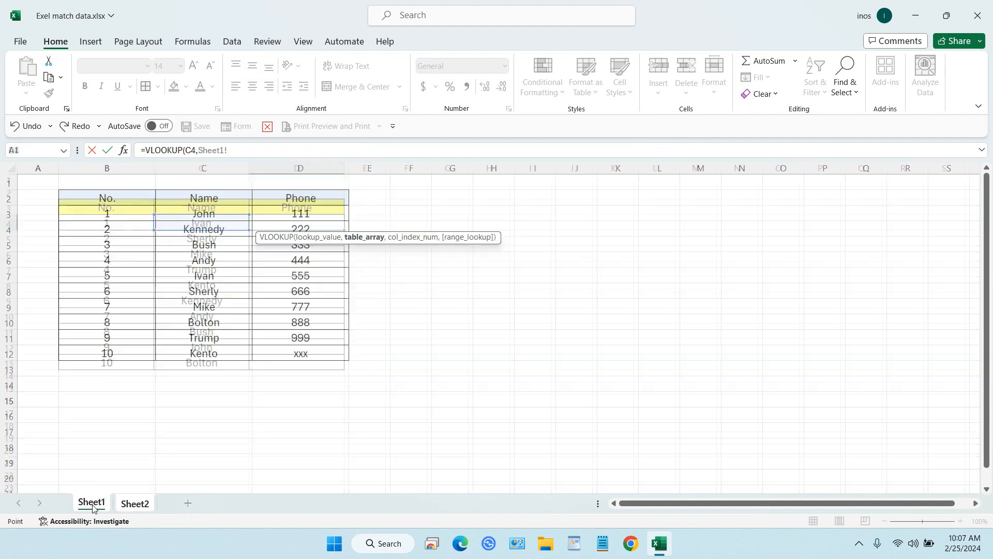
drag(192, 215, 298, 347)
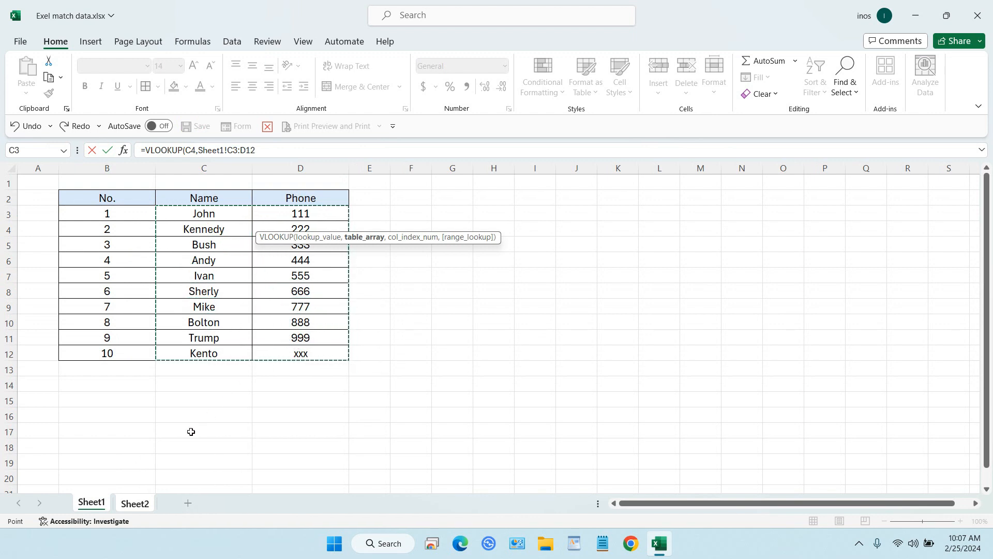
click(140, 505)
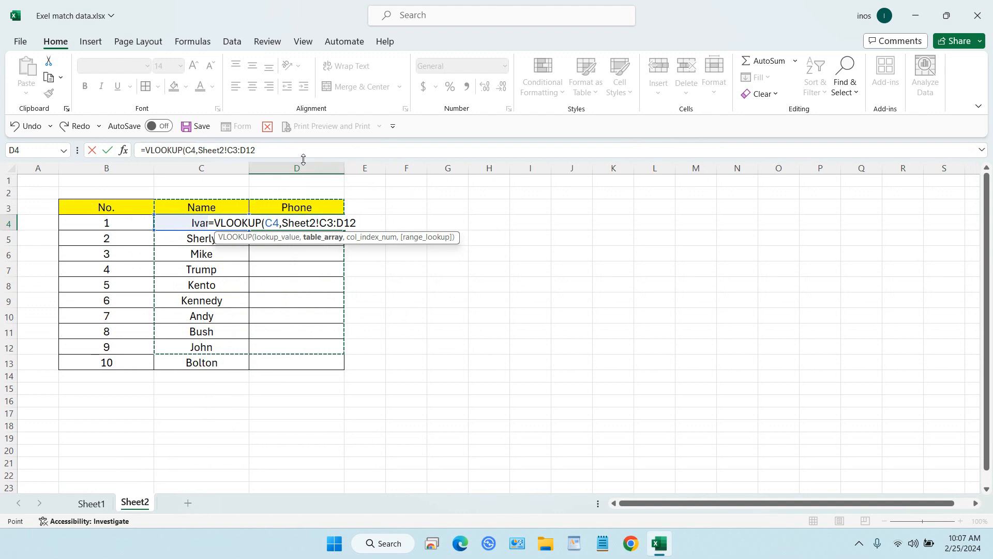
click(94, 502)
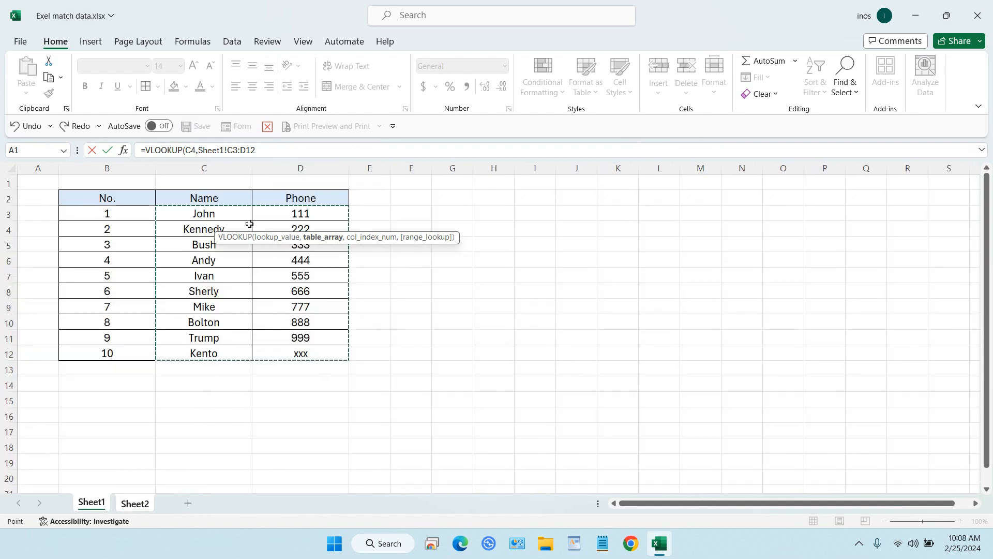
drag(202, 214, 308, 350)
key(Return)
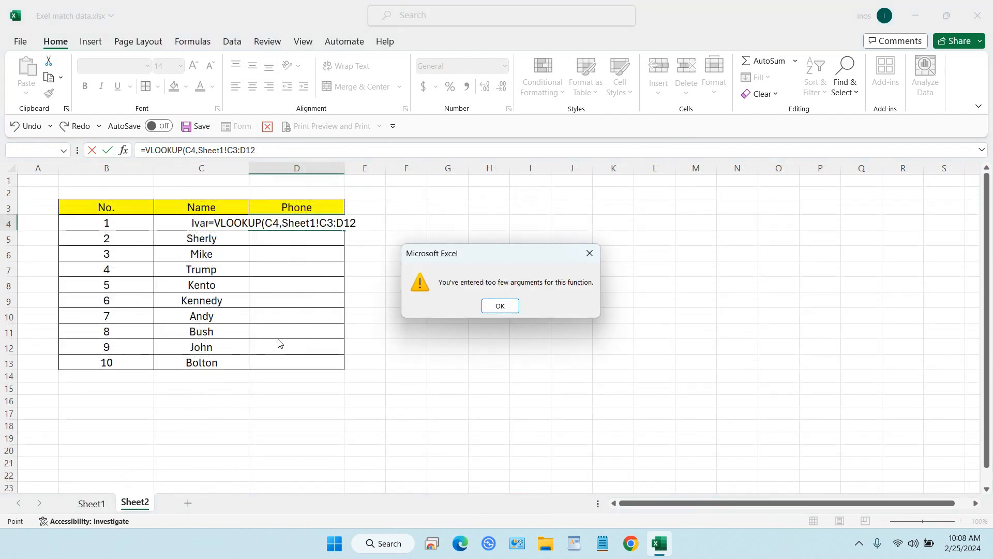
click(497, 302)
click(356, 222)
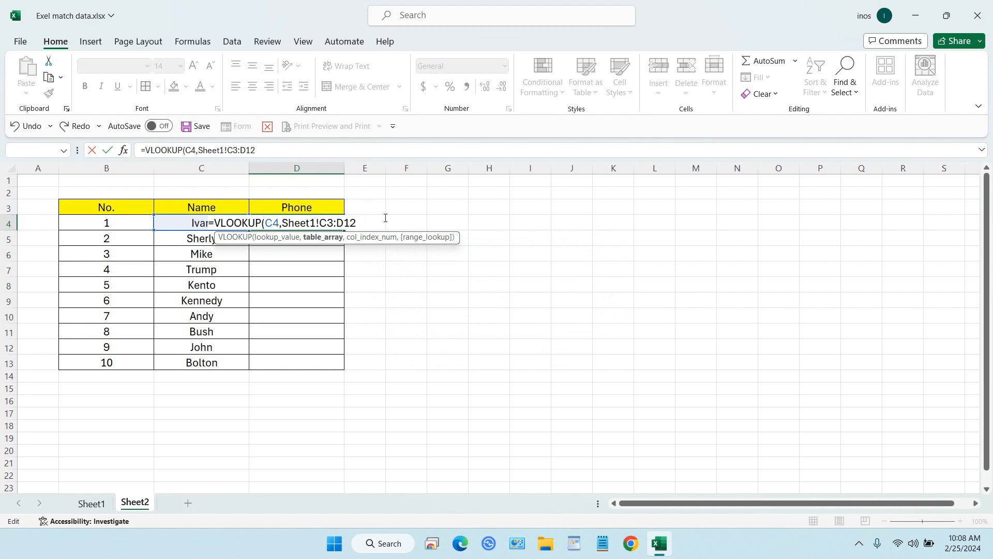
text(,)
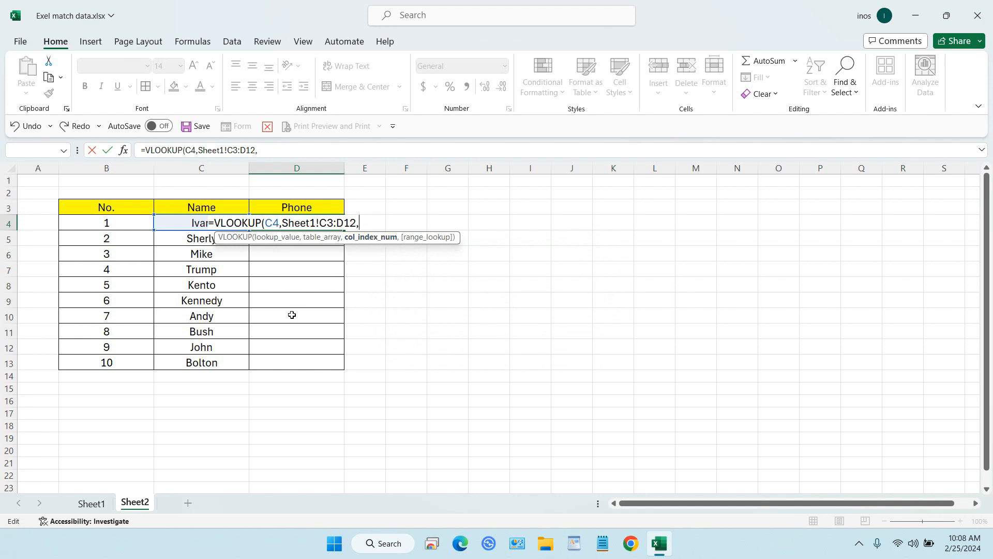
Set the column index number of the D4 VLOOKUP formula to 2, without any sheet reference.
click(92, 503)
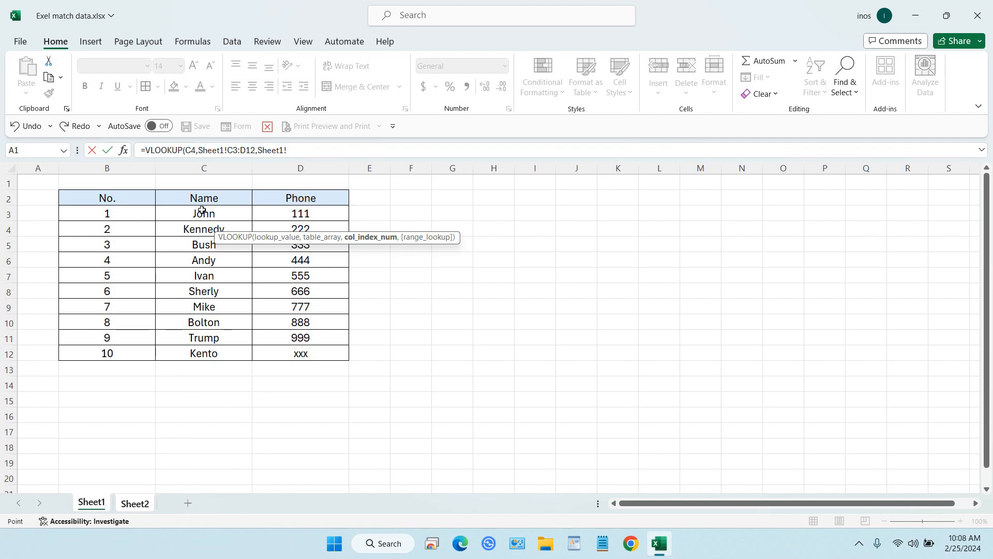
click(140, 506)
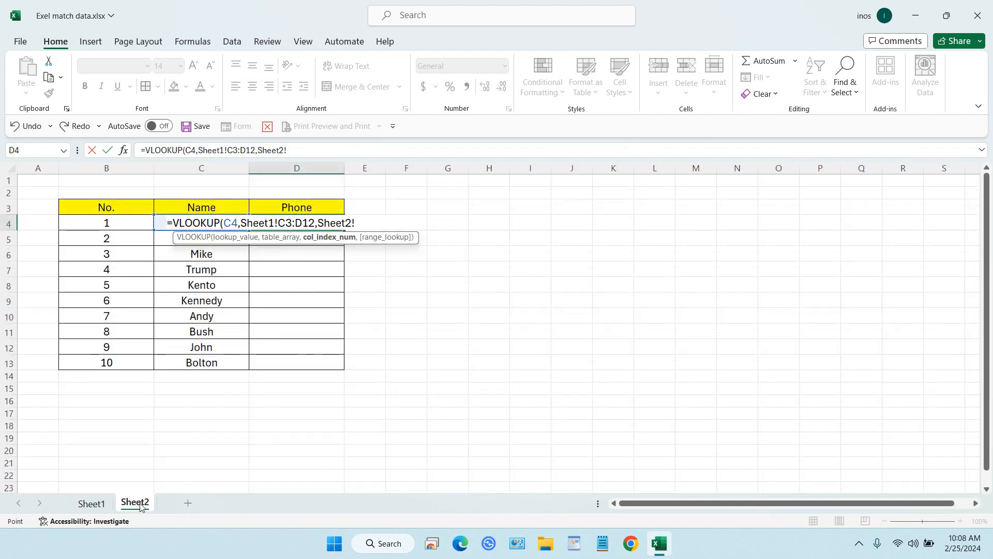
key(BackSpace)
key(BackSpace)
key(BackSpace)
key(BackSpace)
key(BackSpace)
key(BackSpace)
key(BackSpace)
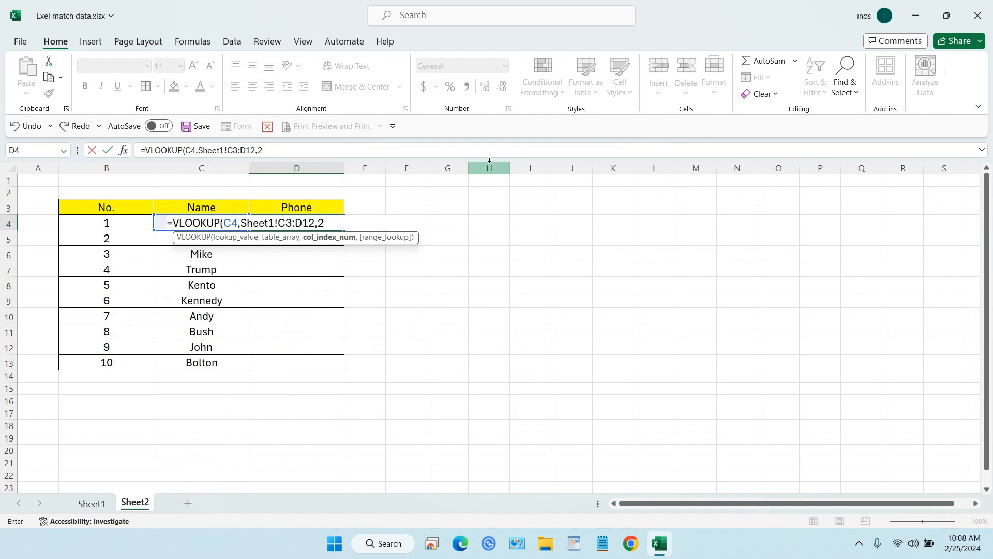
Complete the D4 VLOOKUP formula with FALSE as the range lookup for an exact match and enter it.
text(,fals)
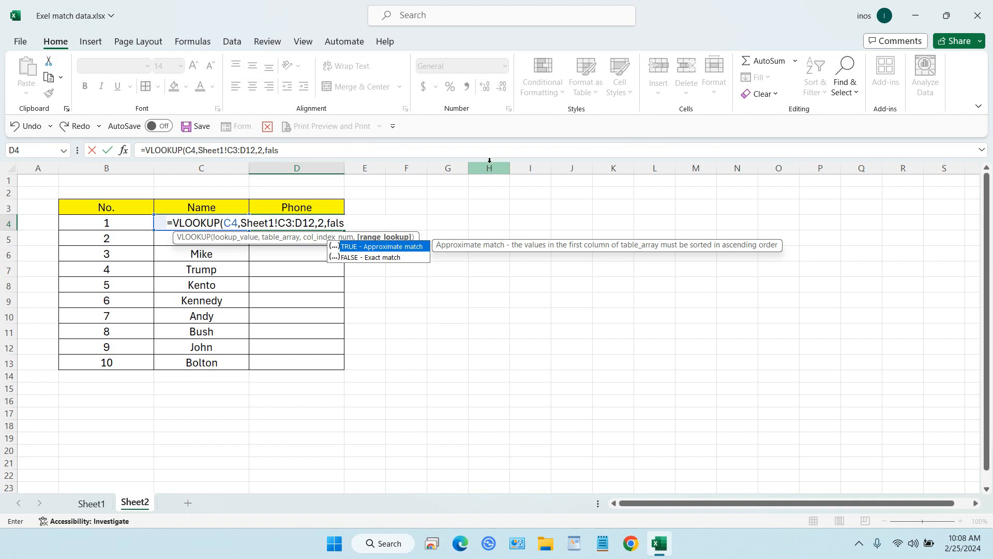
text(e))
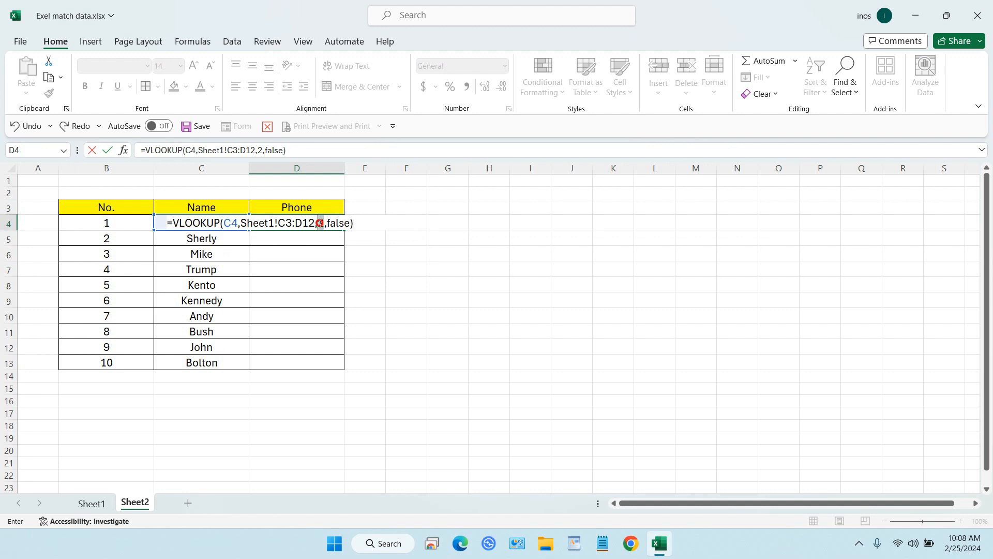
click(322, 223)
double_click(321, 222)
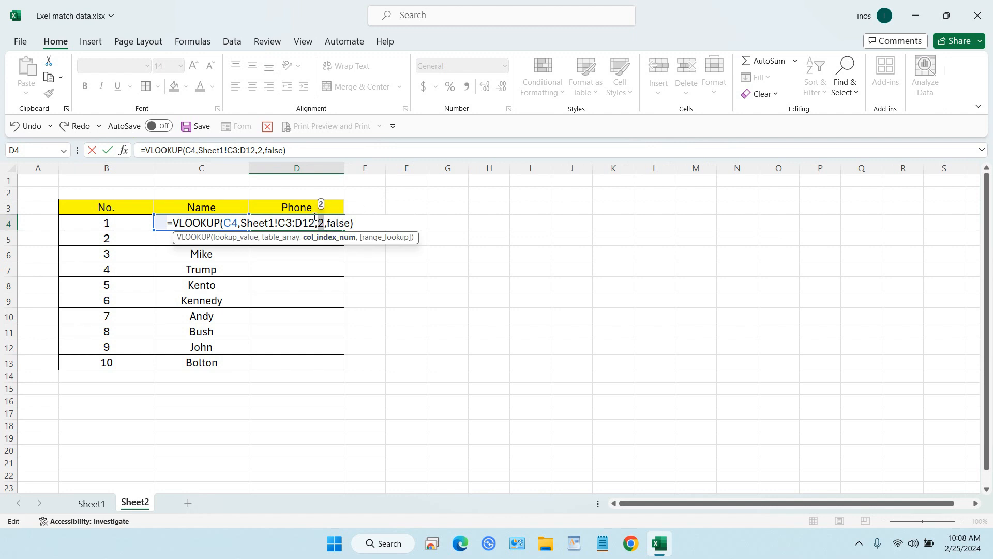
click(366, 223)
key(Tab)
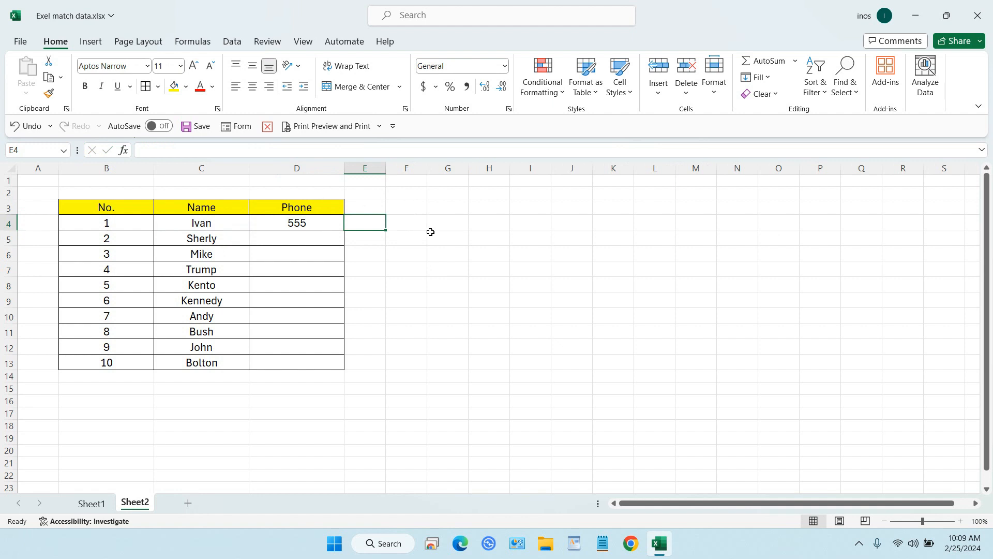
Check the phone returned in D4 on Sheet2 against the same contact's phone in D7 on Sheet1.
click(306, 225)
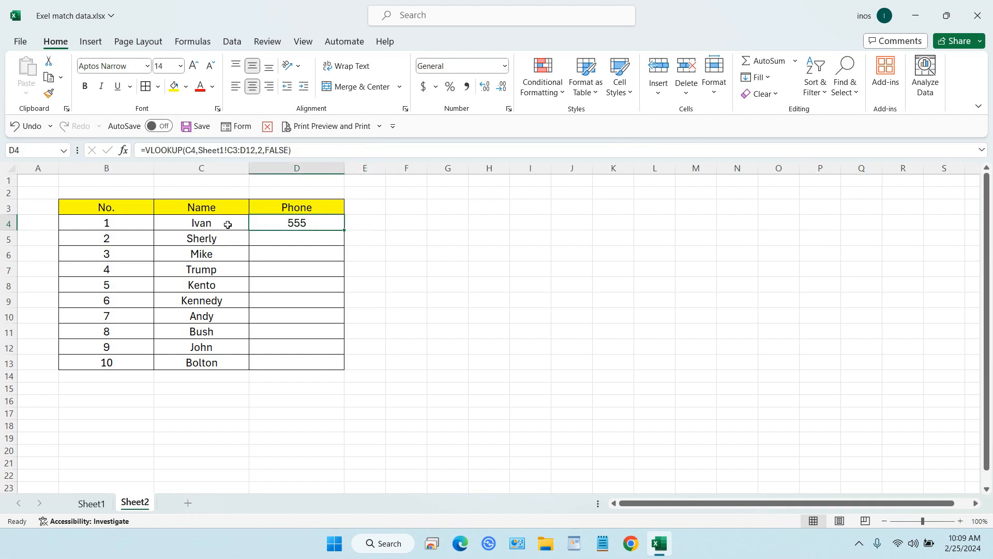
click(93, 503)
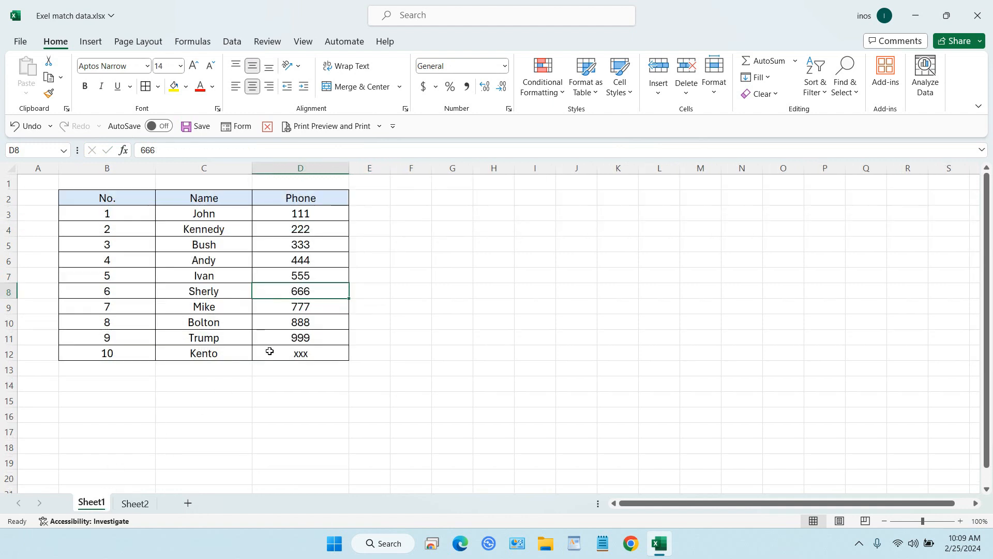
click(275, 275)
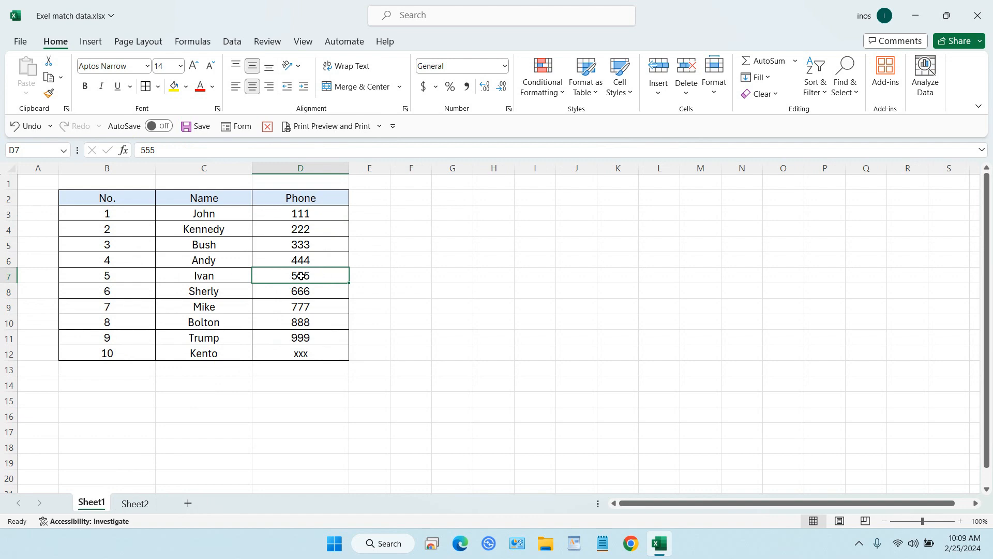
click(133, 504)
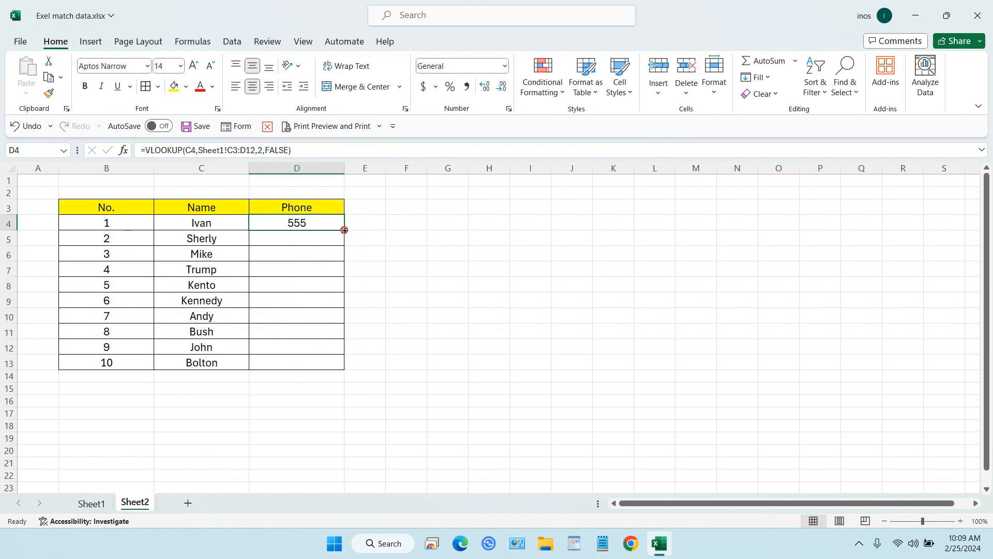
Fill the D4 formula down to D6 on Sheet2 and examine how the table range differs between the three formulas.
drag(344, 229, 351, 254)
click(317, 238)
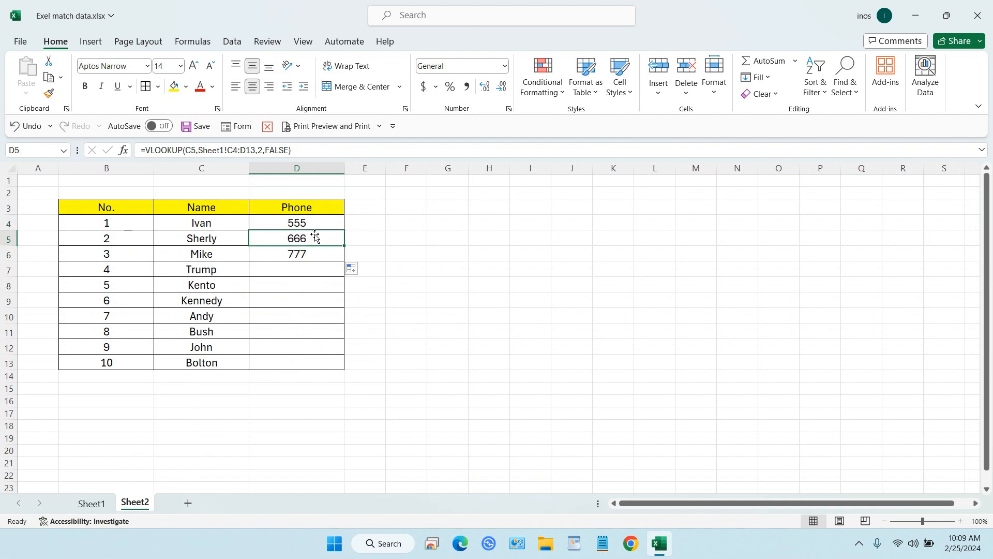
click(314, 225)
click(314, 236)
click(314, 251)
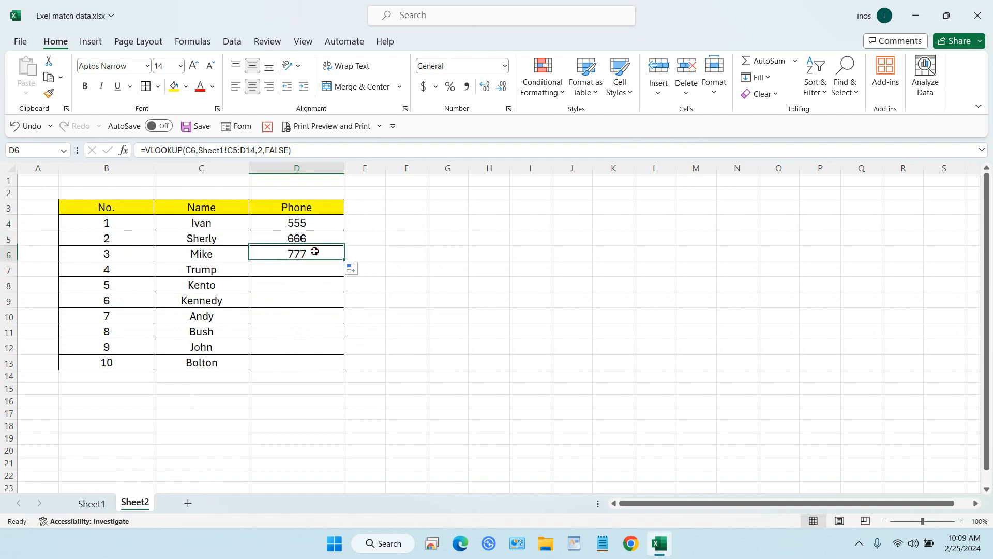
click(314, 223)
click(313, 237)
click(315, 251)
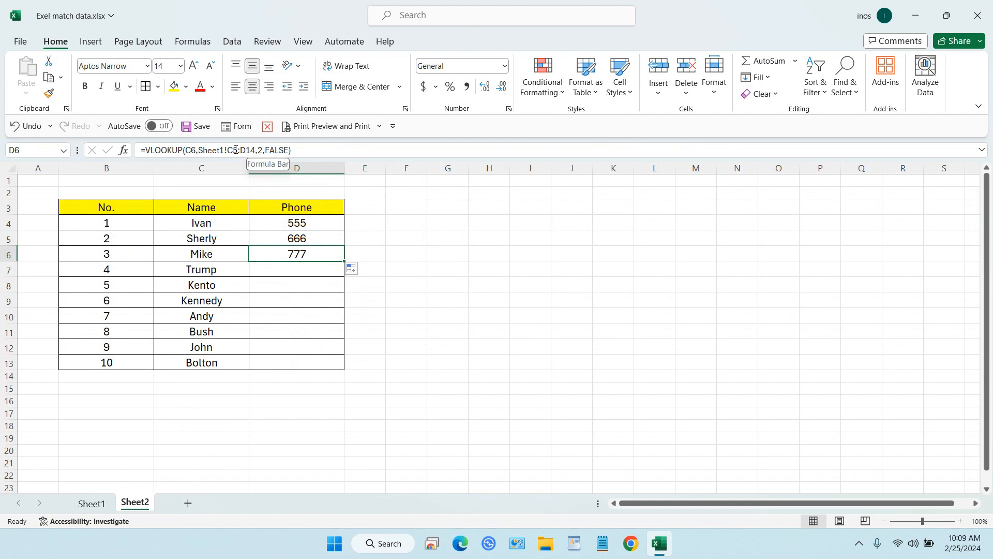
Fill the D4 formula down through D13 on Sheet2 and inspect the table range in the D9 formula.
click(323, 225)
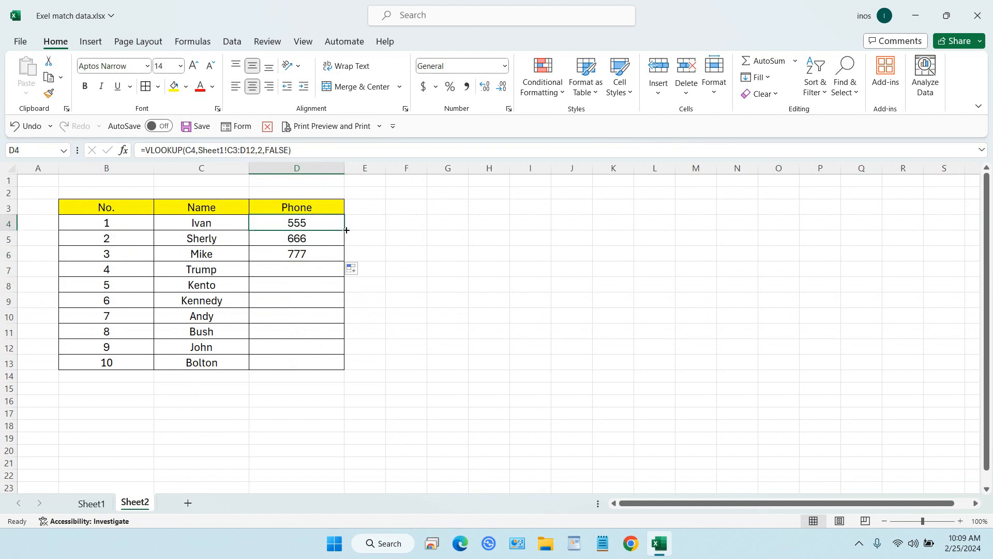
drag(346, 230, 341, 368)
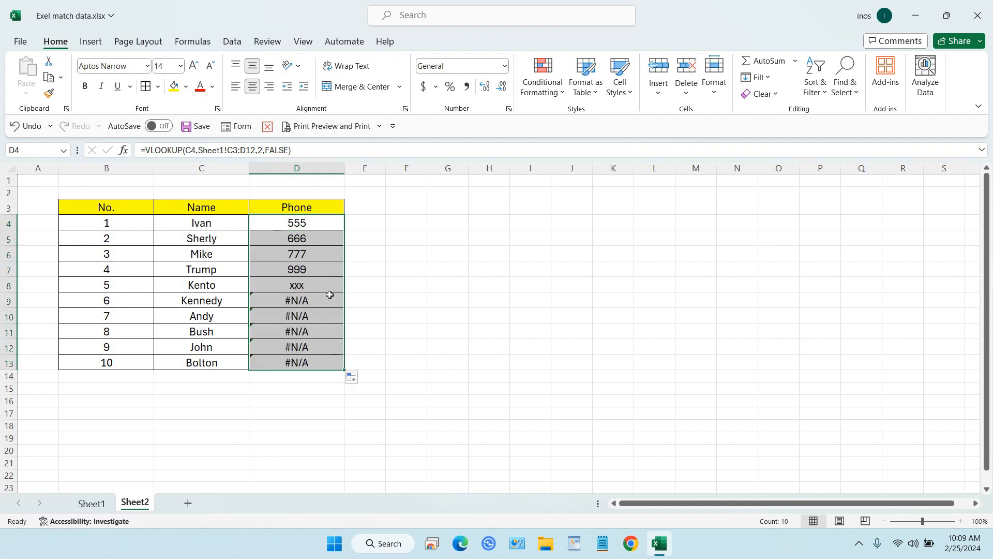
click(297, 298)
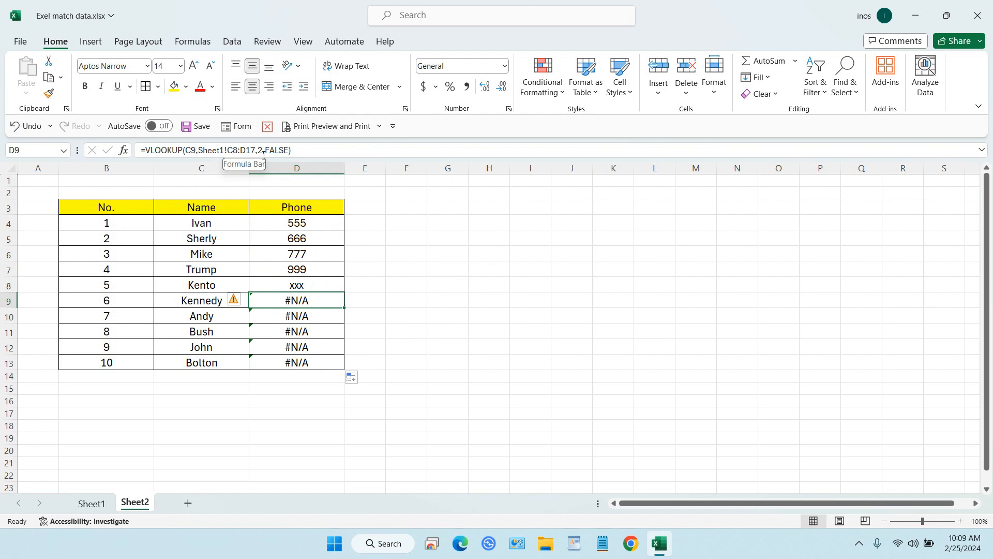
click(313, 225)
Name the range C3:D12 on Sheet1 dataphone, and return to Sheet2.
click(105, 498)
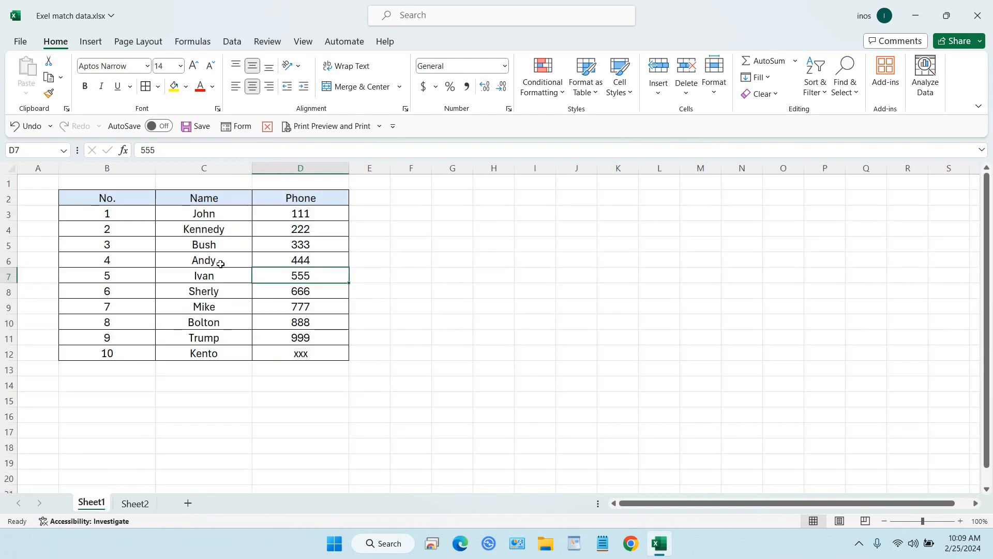
drag(190, 216, 287, 353)
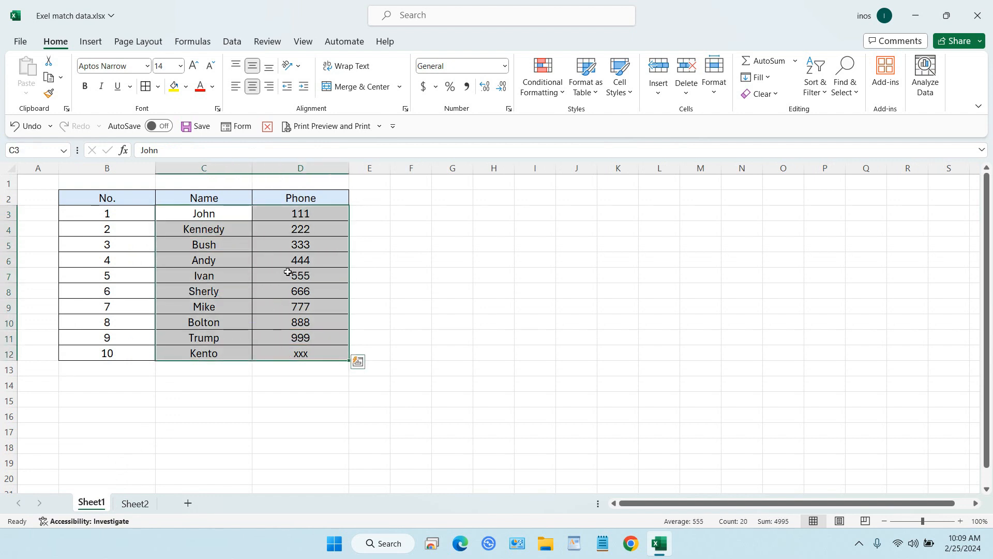
click(38, 151)
text(dataphone)
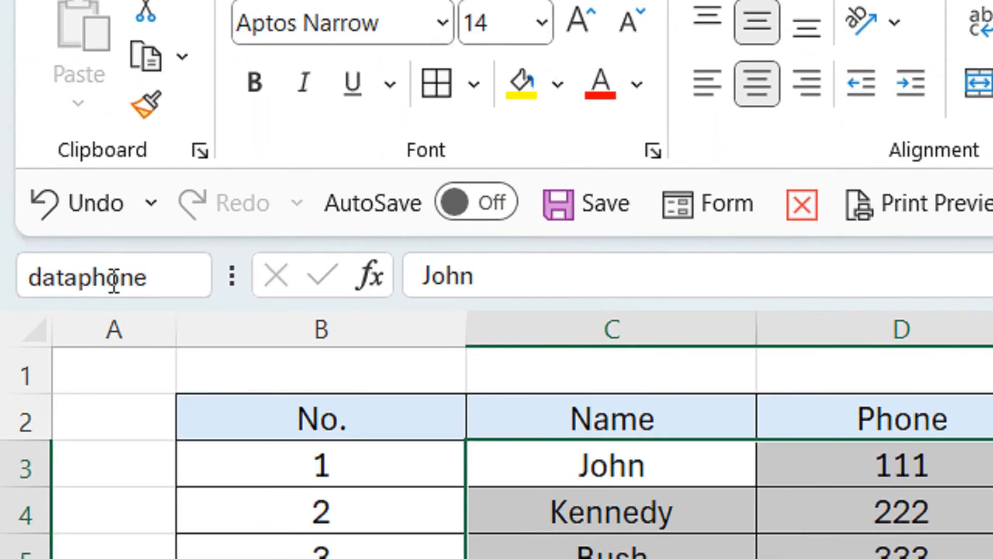
key(alt)
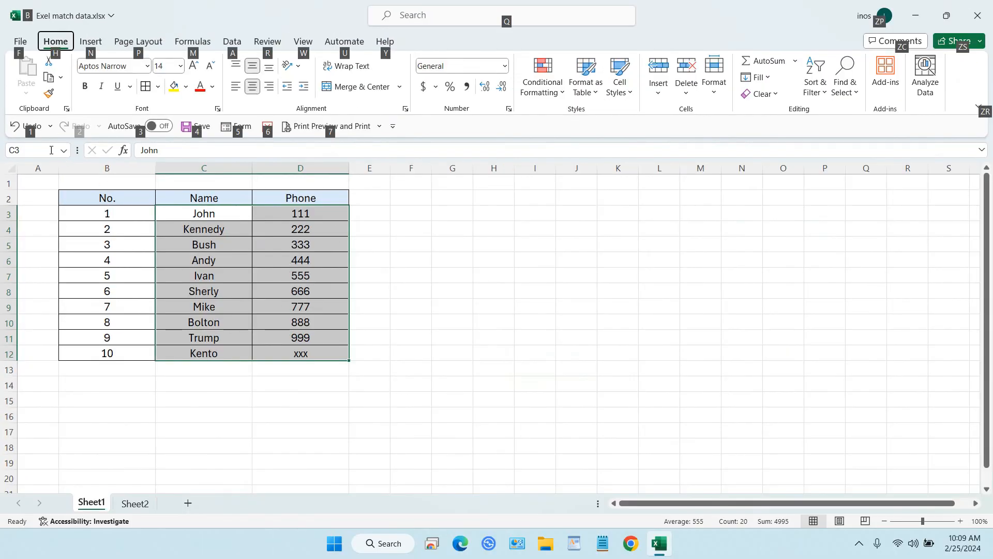
click(51, 150)
text(dataphone)
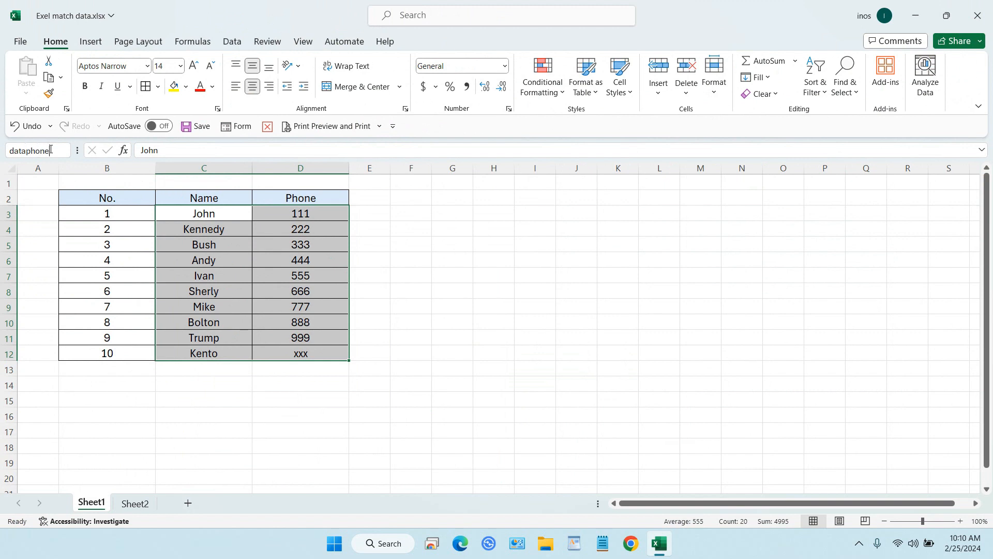
key(Return)
click(147, 508)
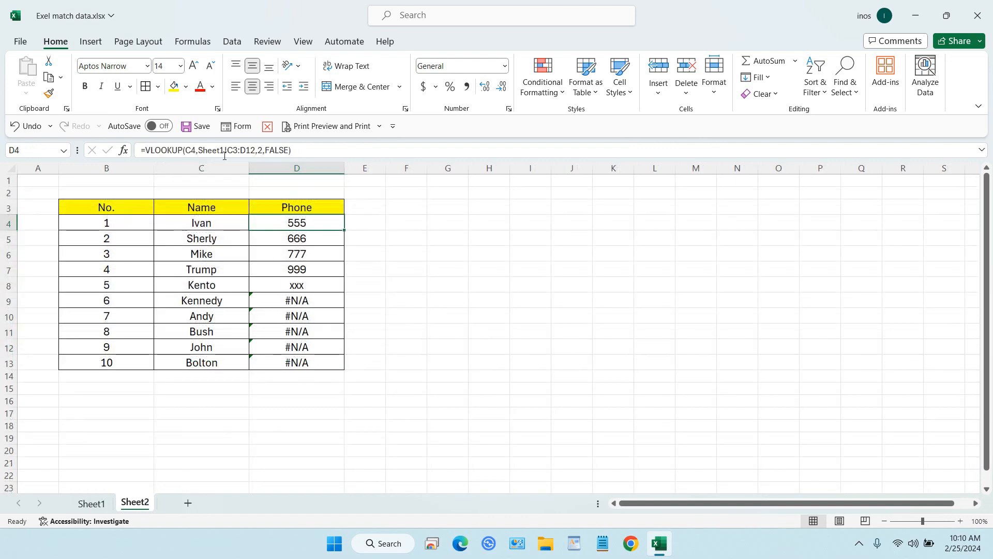
Replace the table range in Sheet2's D4 VLOOKUP formula with dataphone and fill the formula down through D13.
click(198, 150)
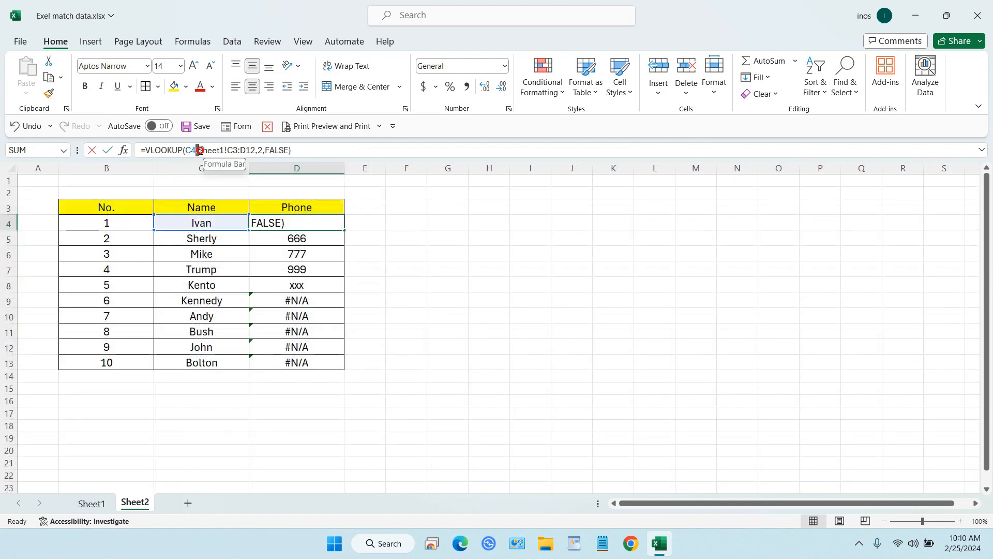
drag(198, 150, 253, 157)
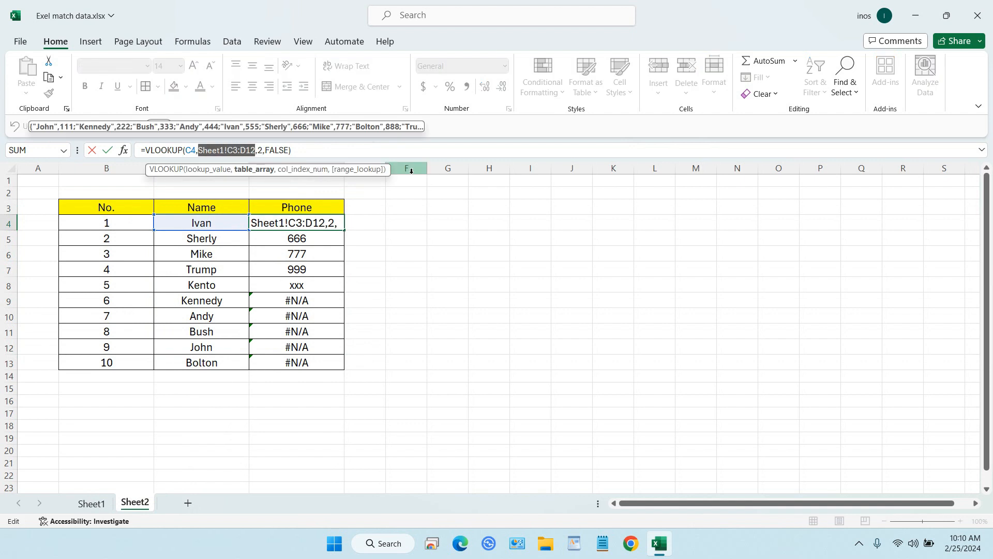
text(data)
key(Tab)
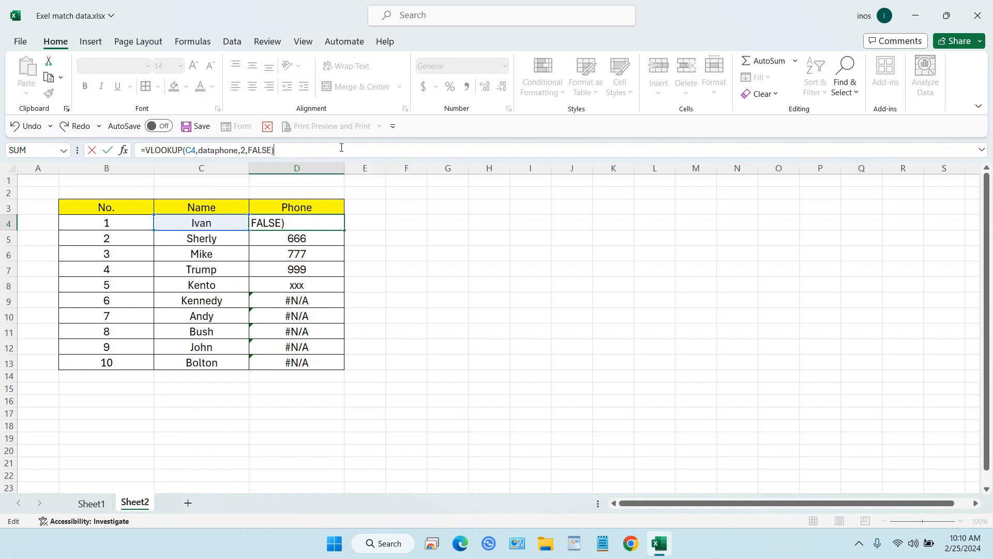
key(ctrl+Return)
drag(346, 233, 354, 369)
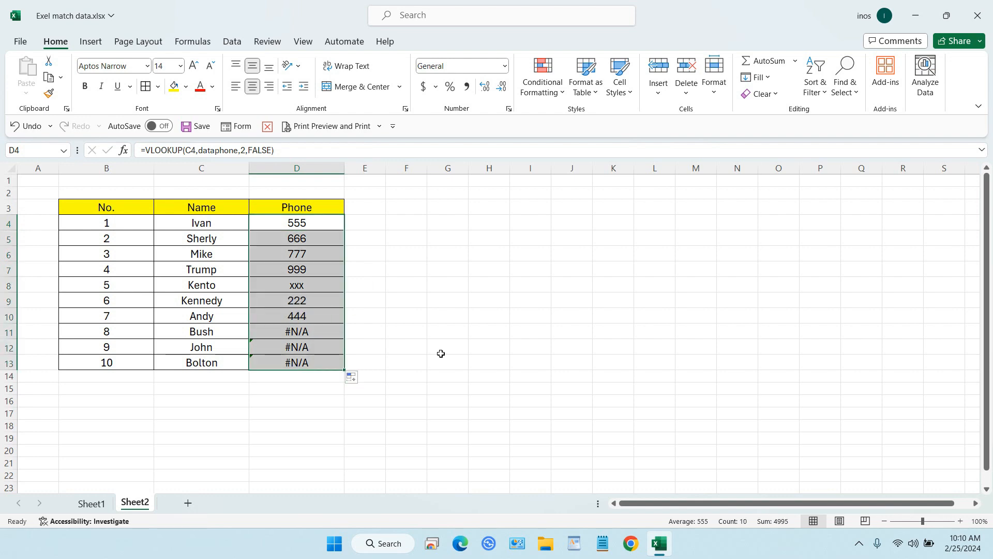
click(595, 312)
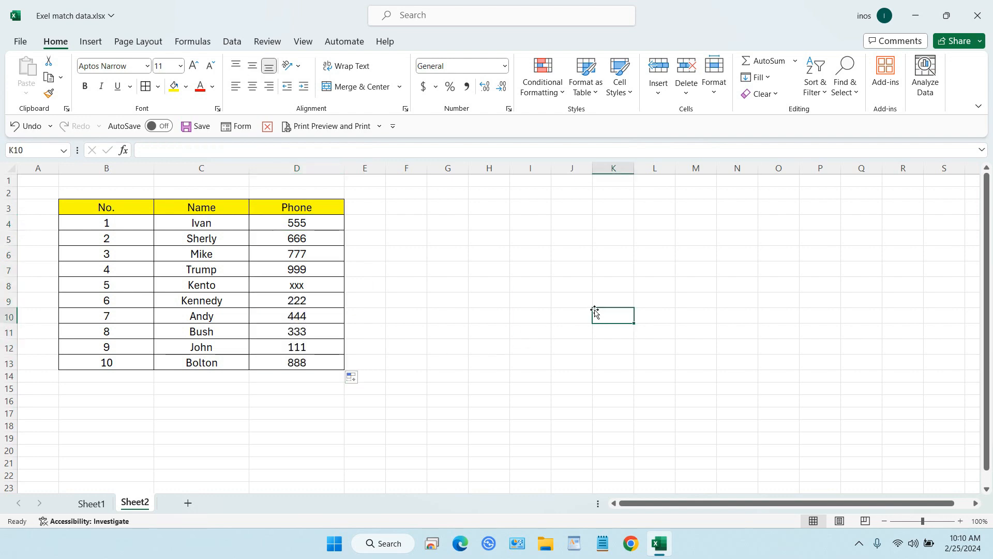
Check the source phone in D7 on Sheet1 and return to Sheet2.
click(91, 503)
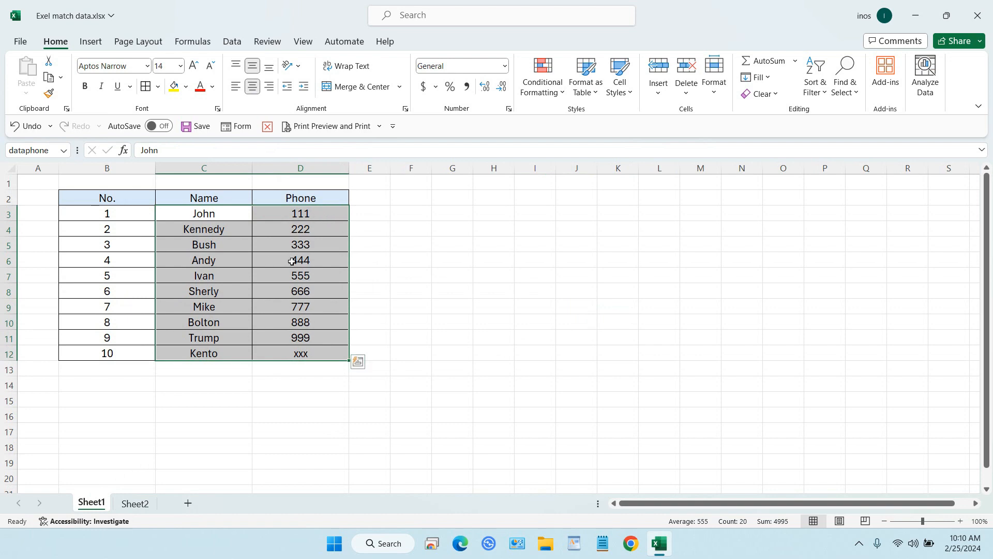
click(298, 278)
click(135, 504)
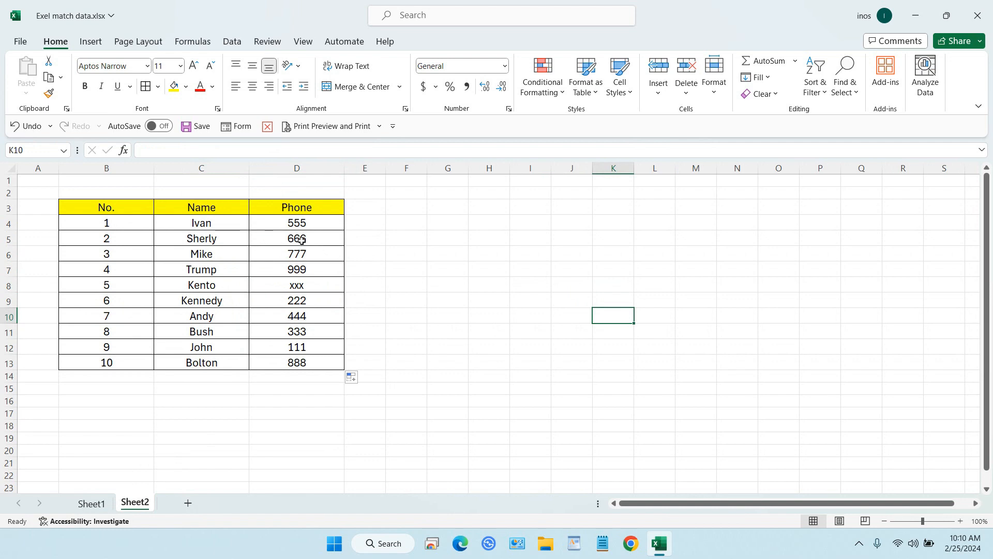
Copy the completed table B3:D13 from Sheet2 and paste it as values only at G2 on Sheet1.
click(106, 210)
drag(106, 209, 281, 366)
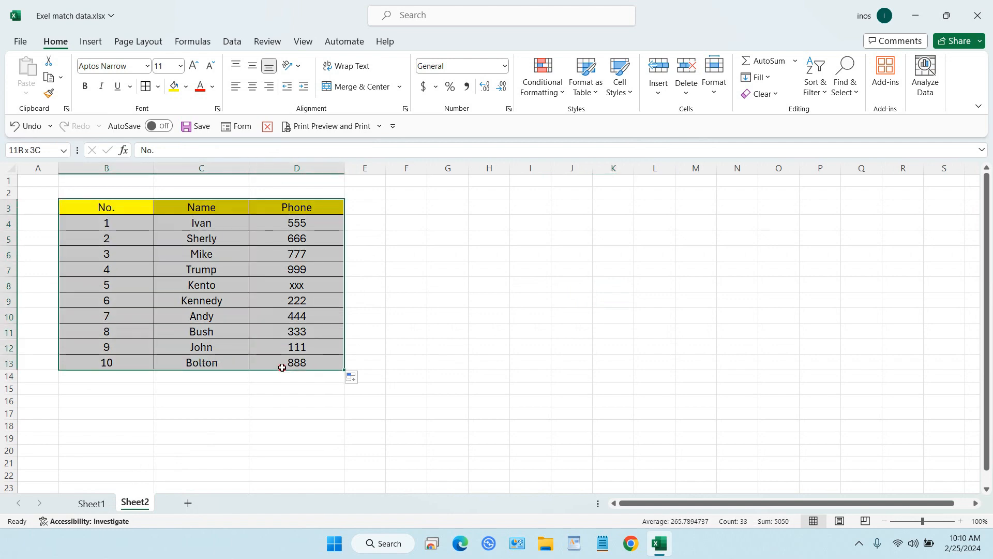
right_click(282, 366)
click(312, 142)
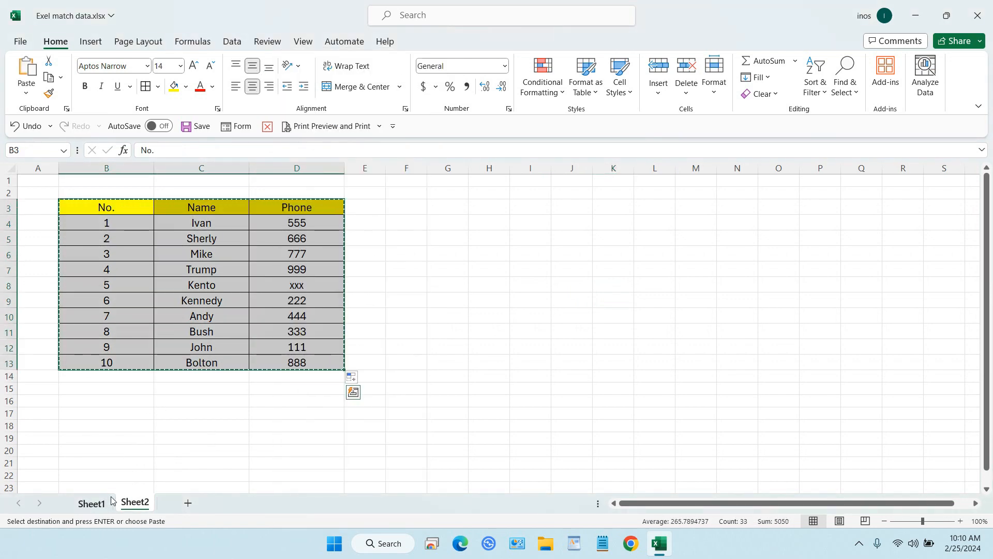
click(92, 503)
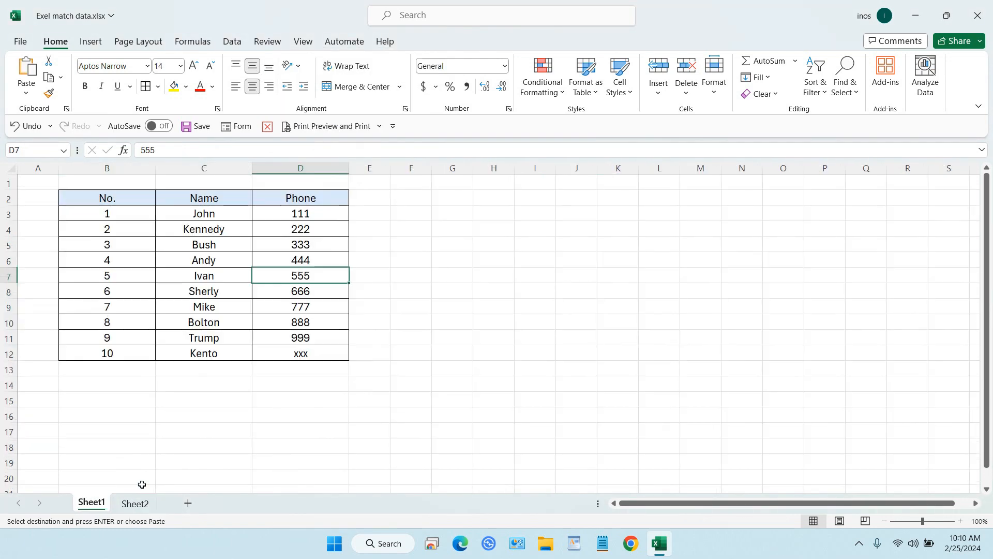
click(449, 201)
right_click(450, 202)
click(480, 202)
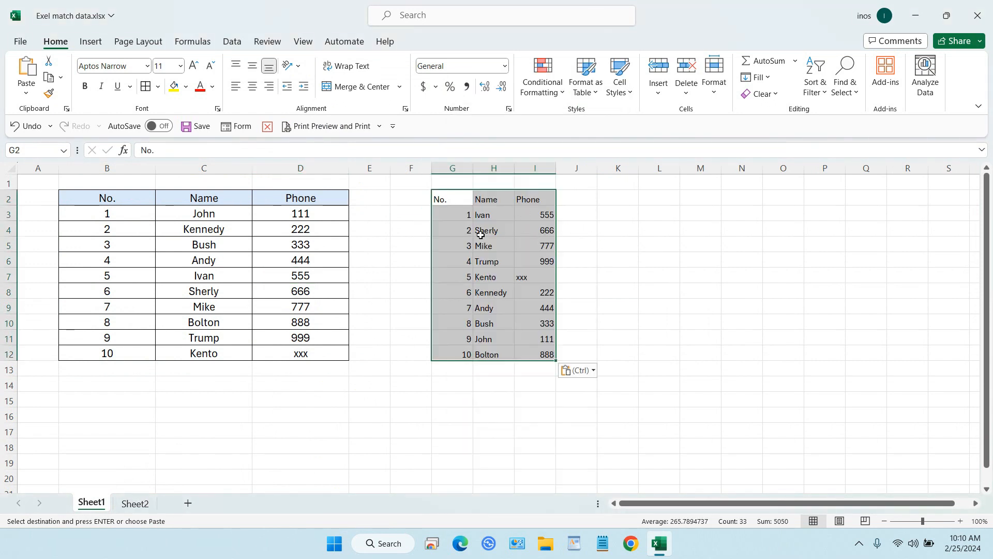
Compare the name and phone pairs in H3:I7 with the same contacts in Sheet1's original table.
drag(491, 215, 533, 249)
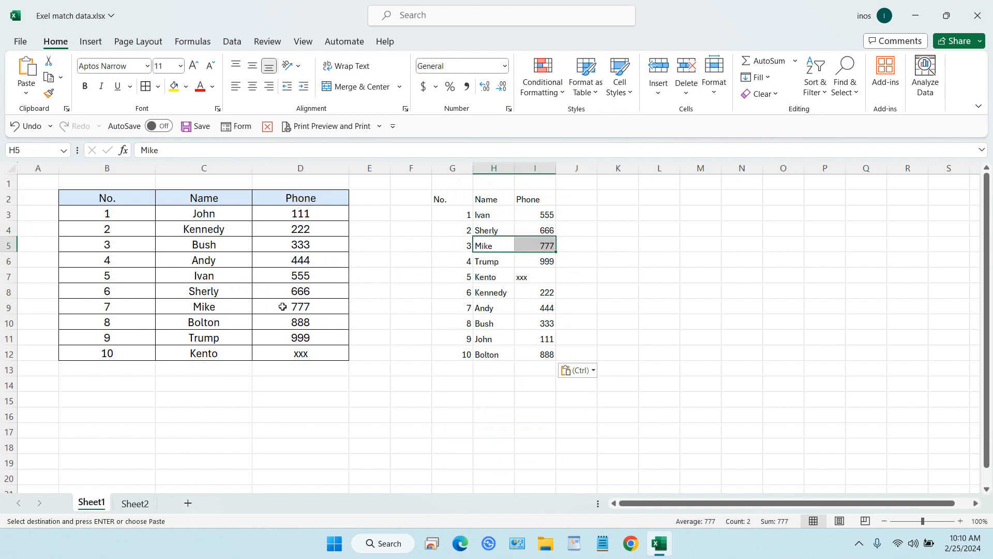
drag(476, 261, 542, 264)
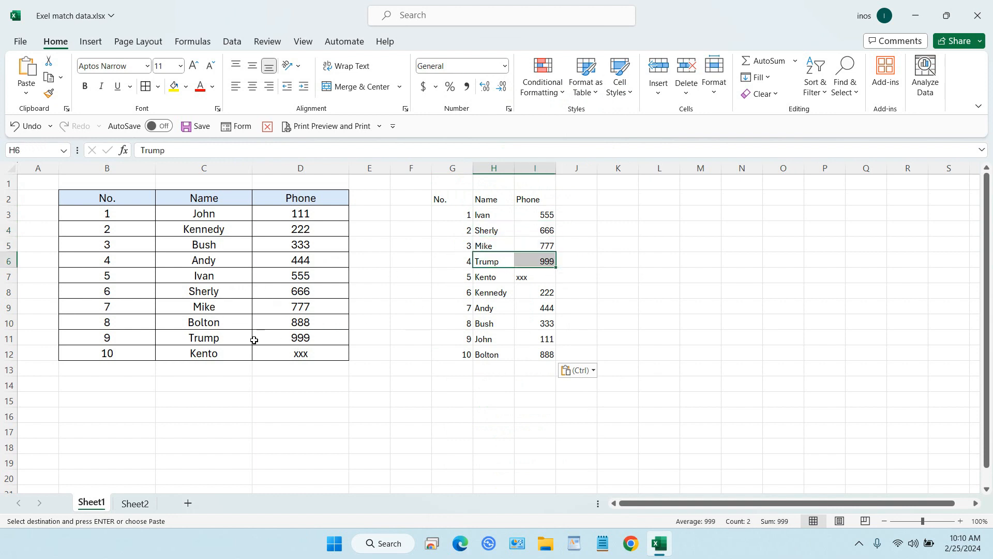
drag(476, 277, 520, 277)
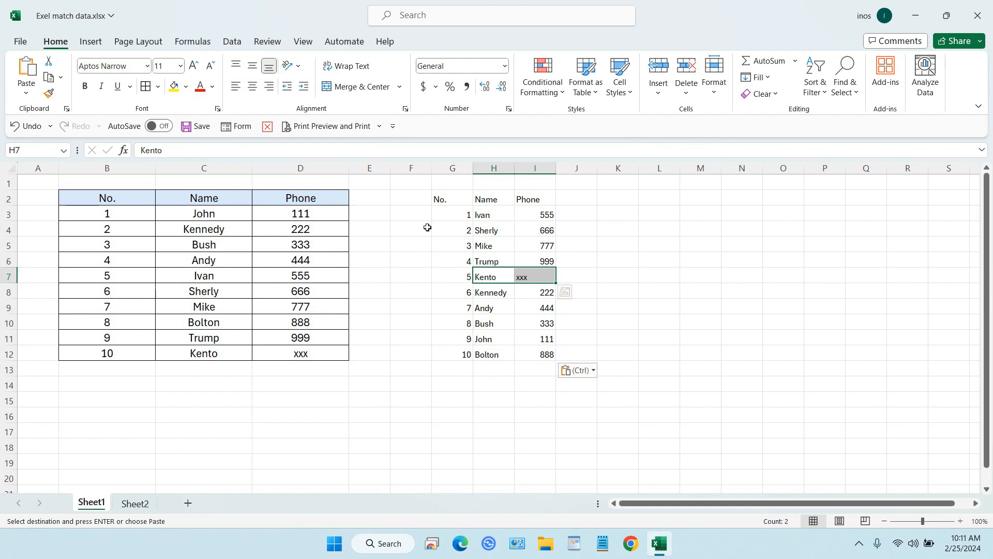
Delete the pasted comparison table in G2:I12 on Sheet1 and return to Sheet2.
drag(439, 201, 546, 334)
key(Delete)
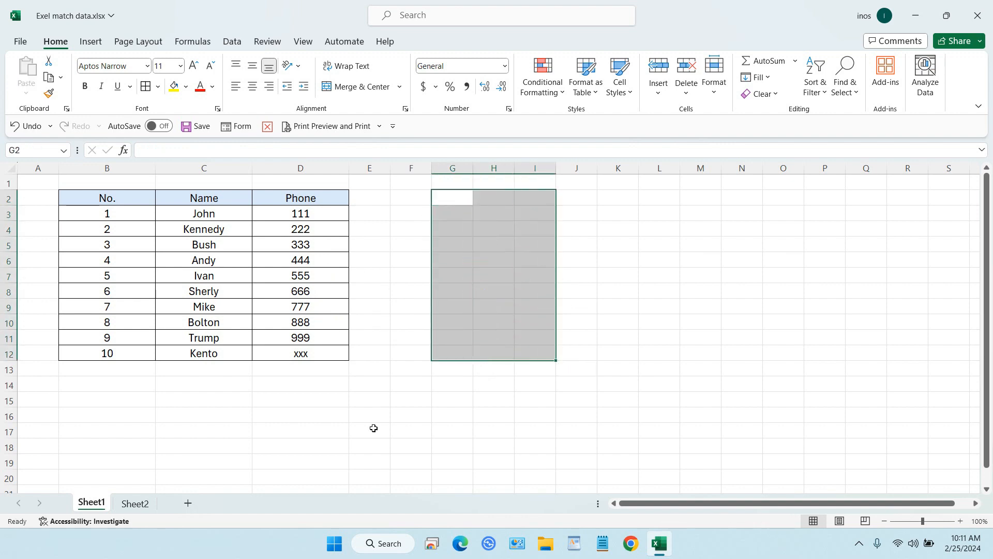
click(135, 504)
click(412, 337)
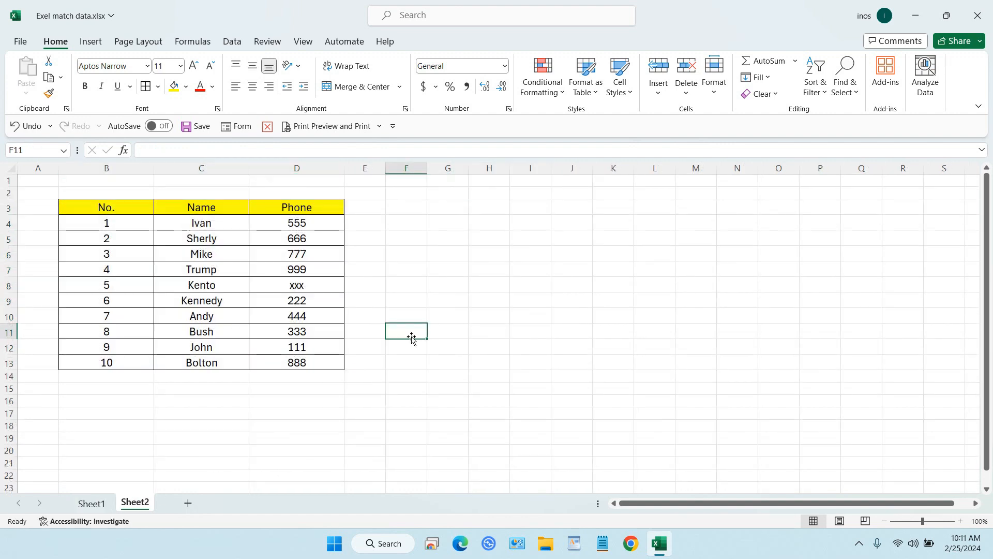